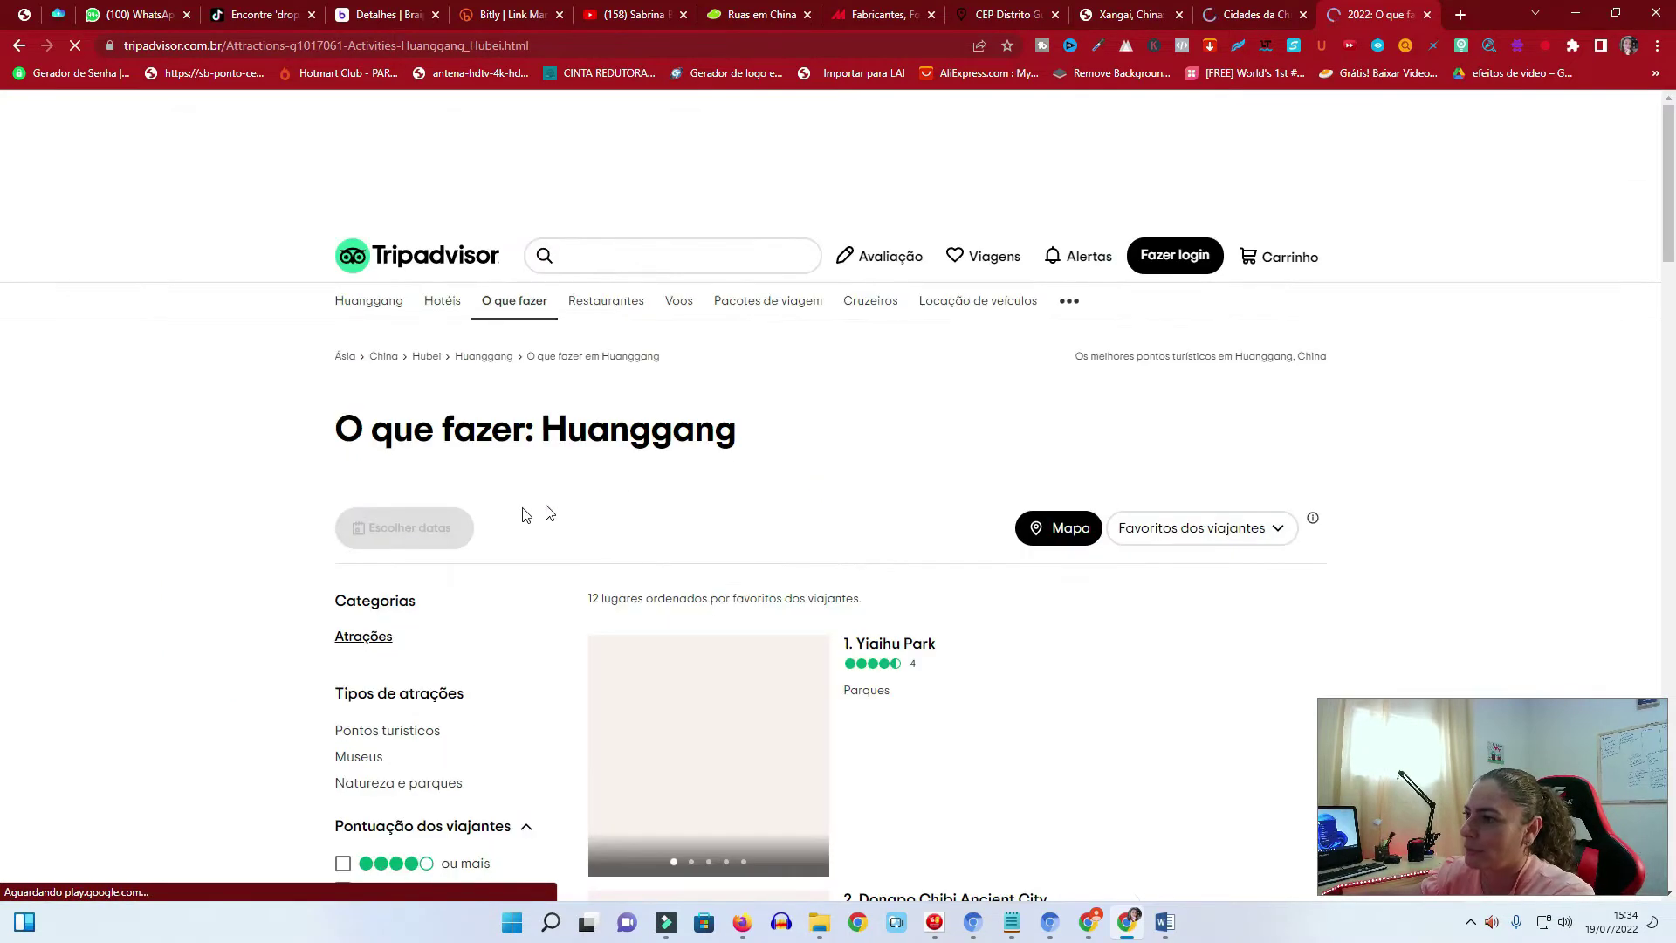
{"action": "scroll", "coordinate": [545, 523], "scroll_direction": "down", "scroll_amount": 3}
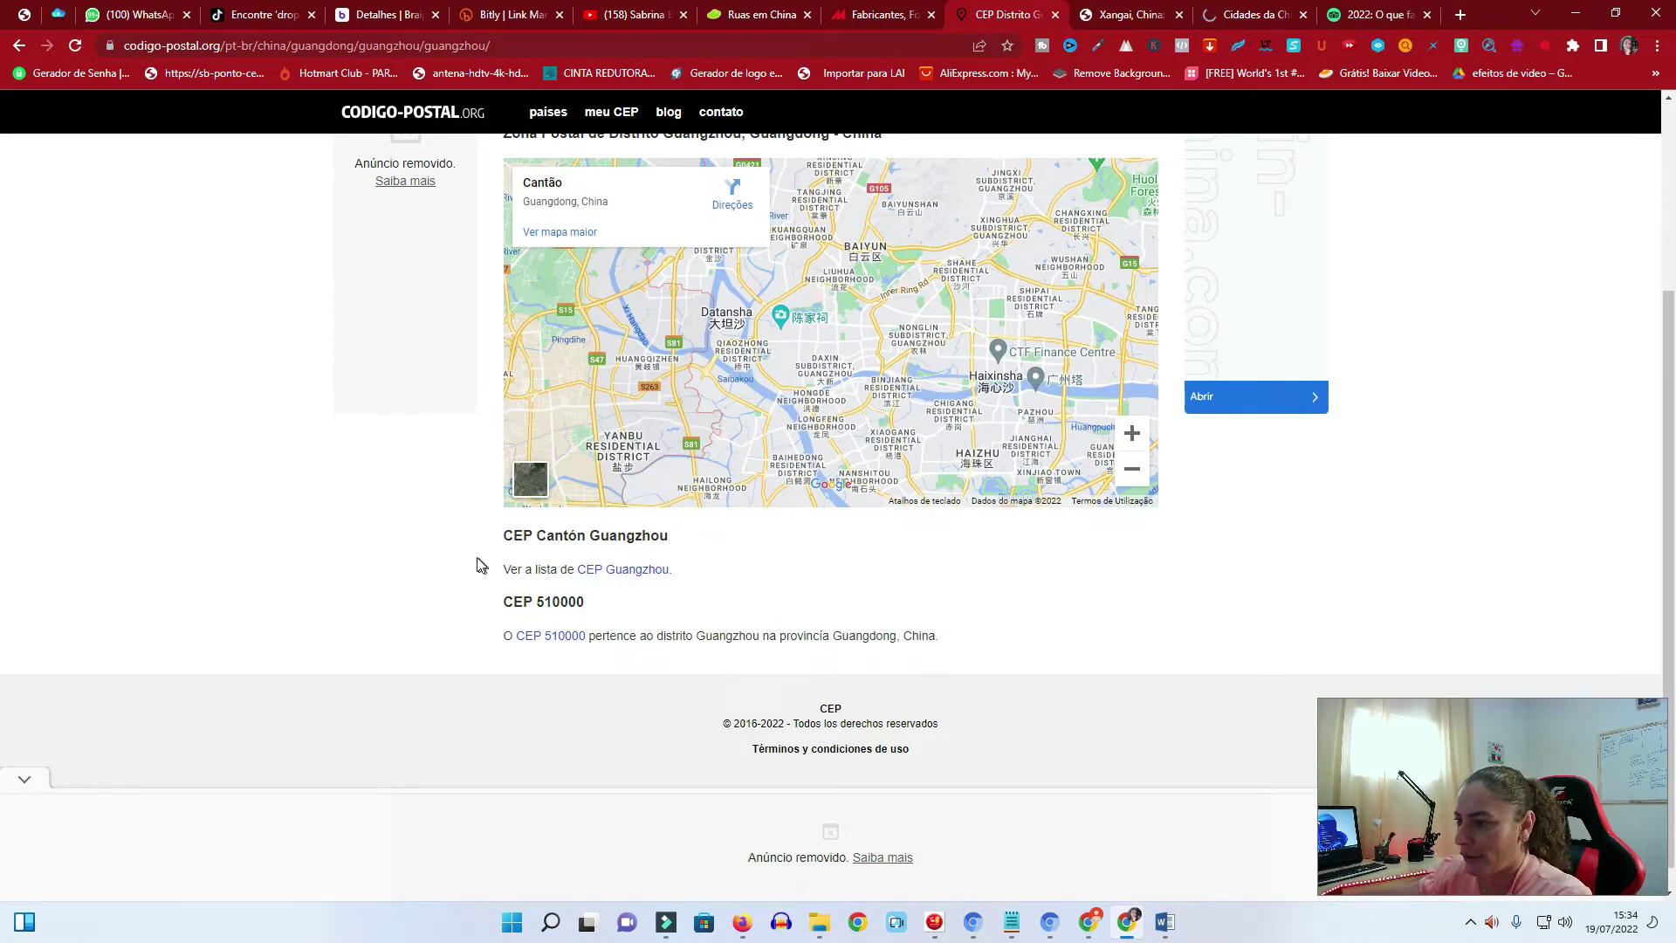
{"action": "left_click_drag", "start_coordinate": [489, 534], "coordinate": [955, 643]}
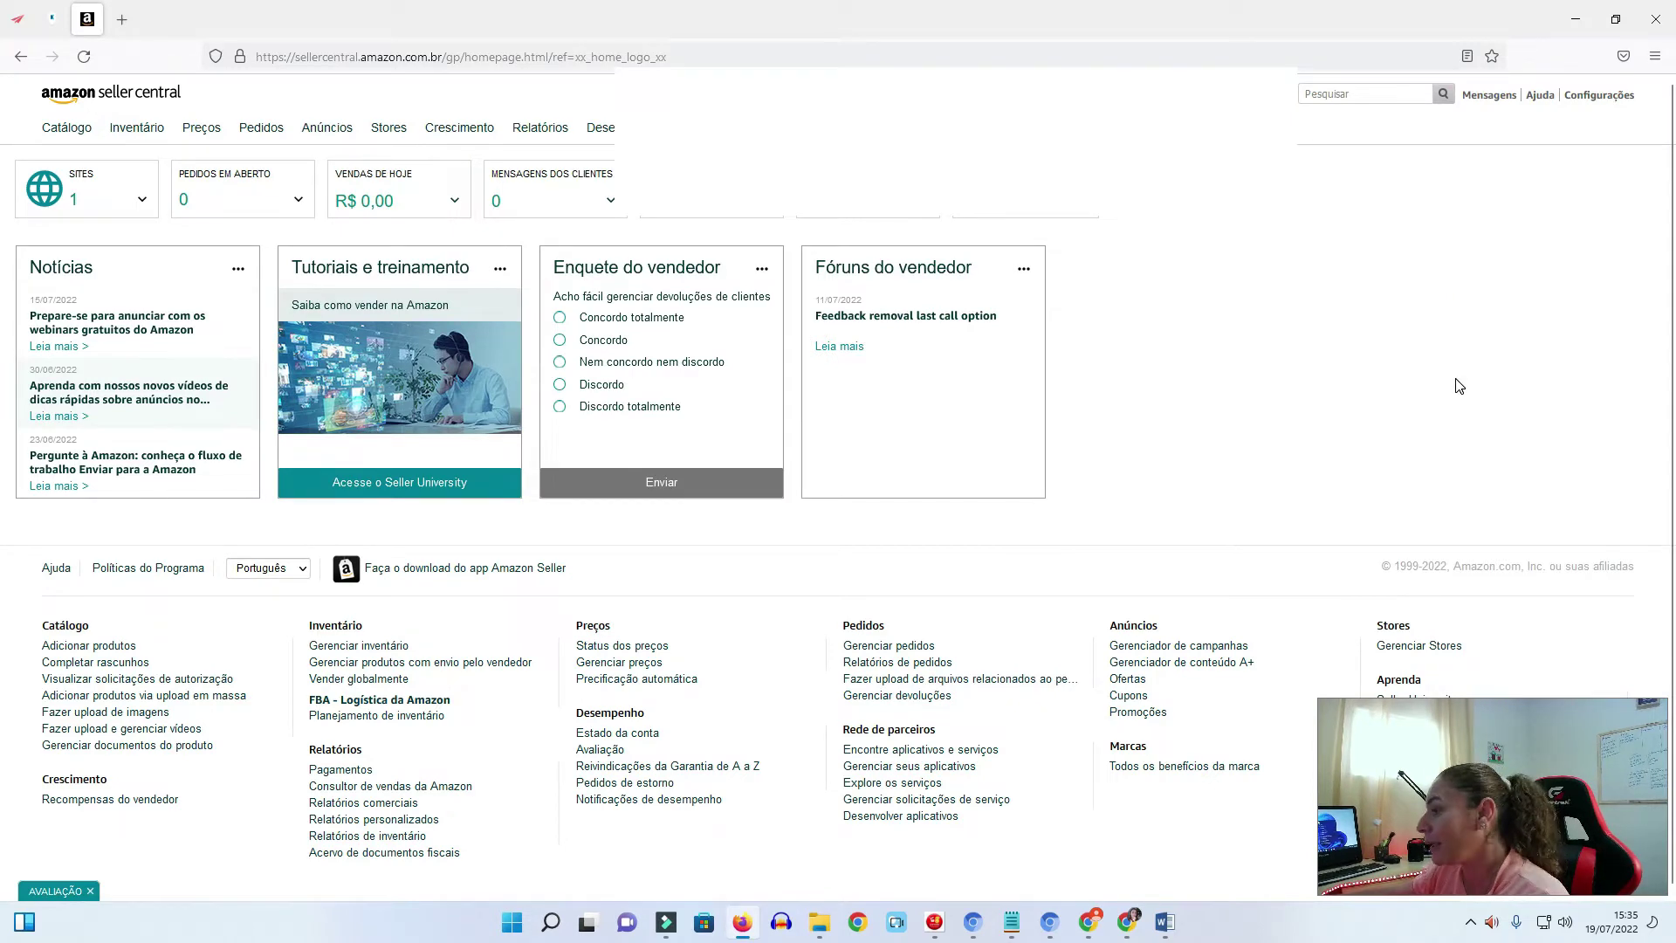
Open the seller account's shipping settings and review the general shipping settings, including default address, handling time and holidays
{"action": "mouse_move", "coordinate": [1621, 102]}
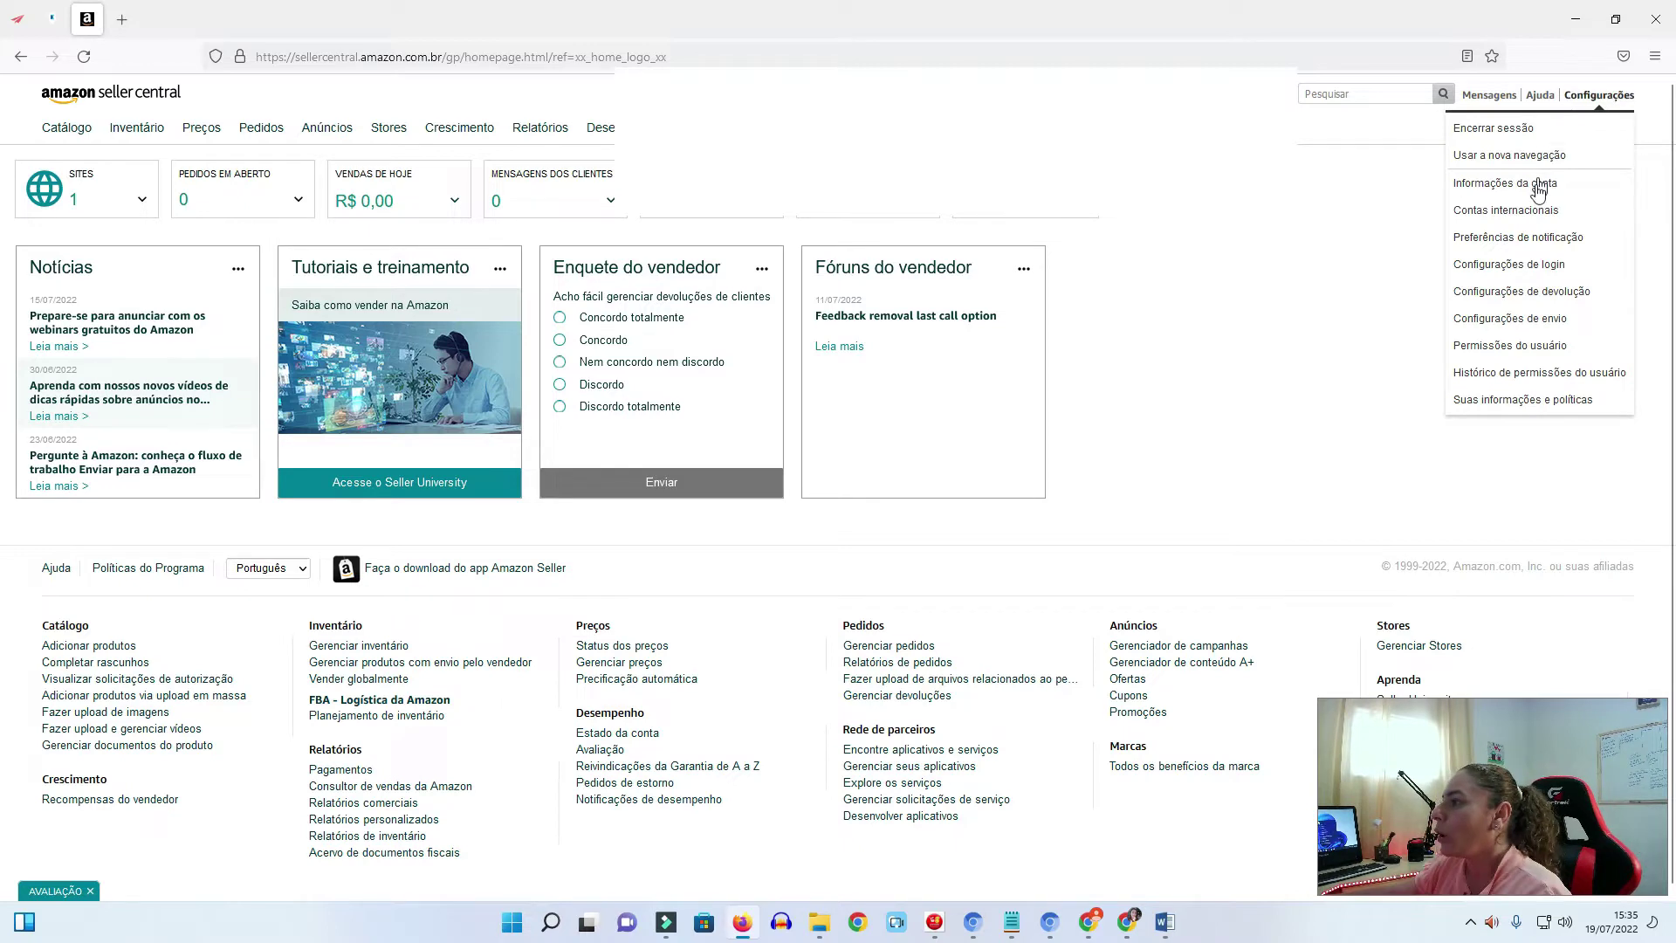
{"action": "left_click", "coordinate": [1523, 326]}
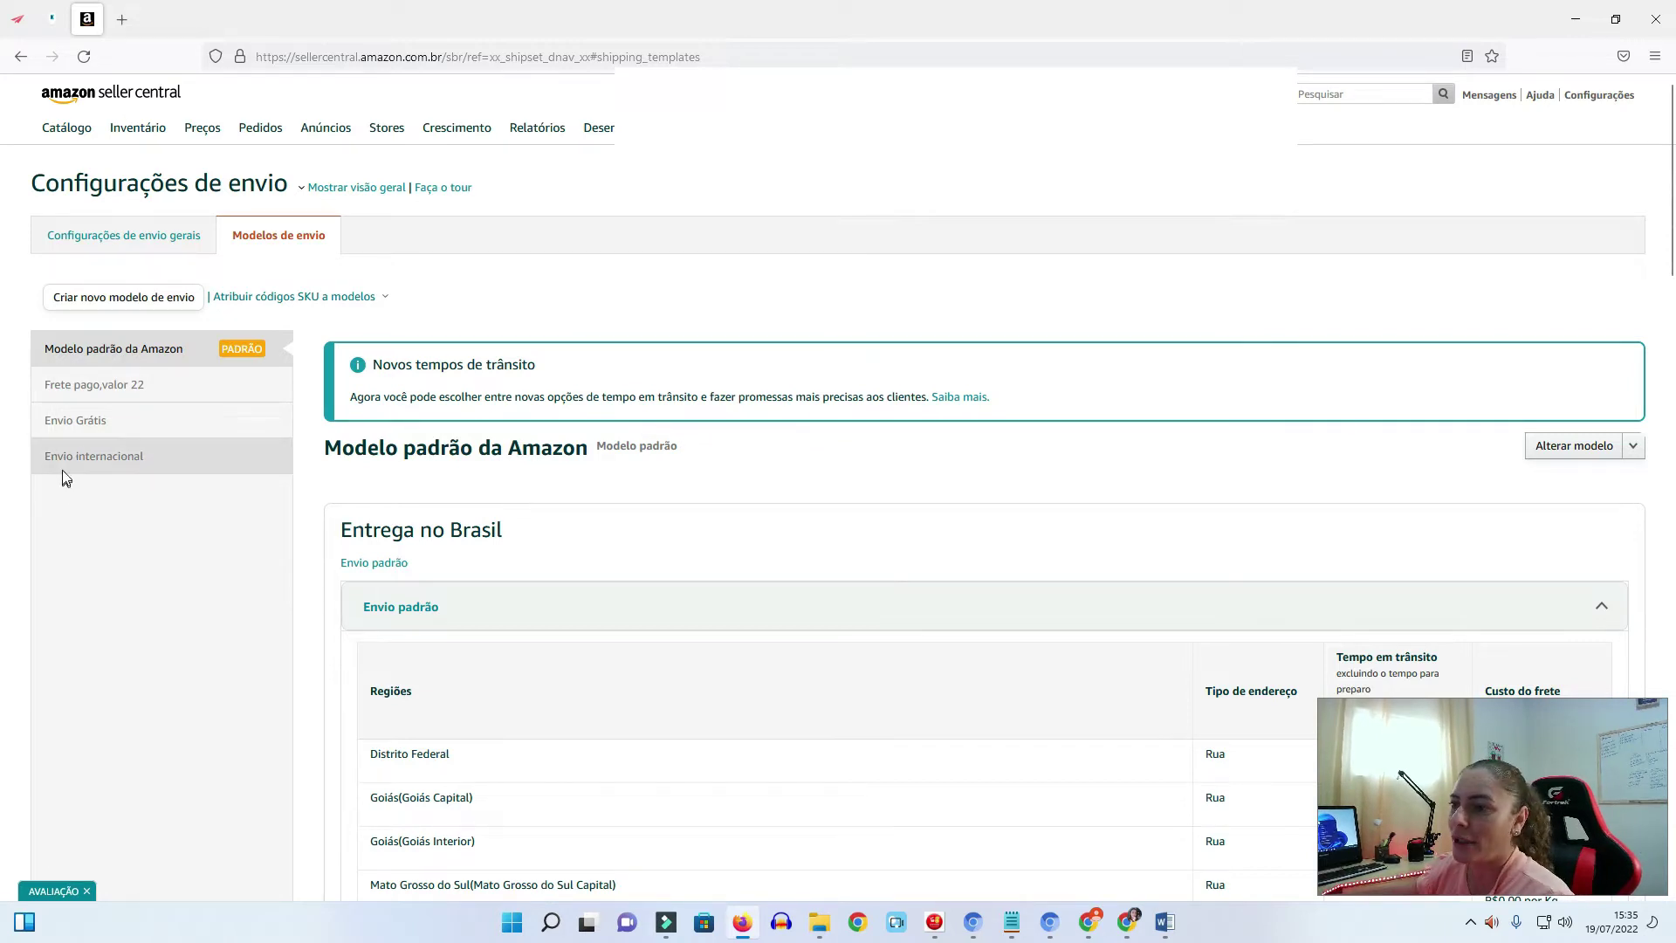
{"action": "scroll", "coordinate": [78, 458], "scroll_direction": "down", "scroll_amount": 1}
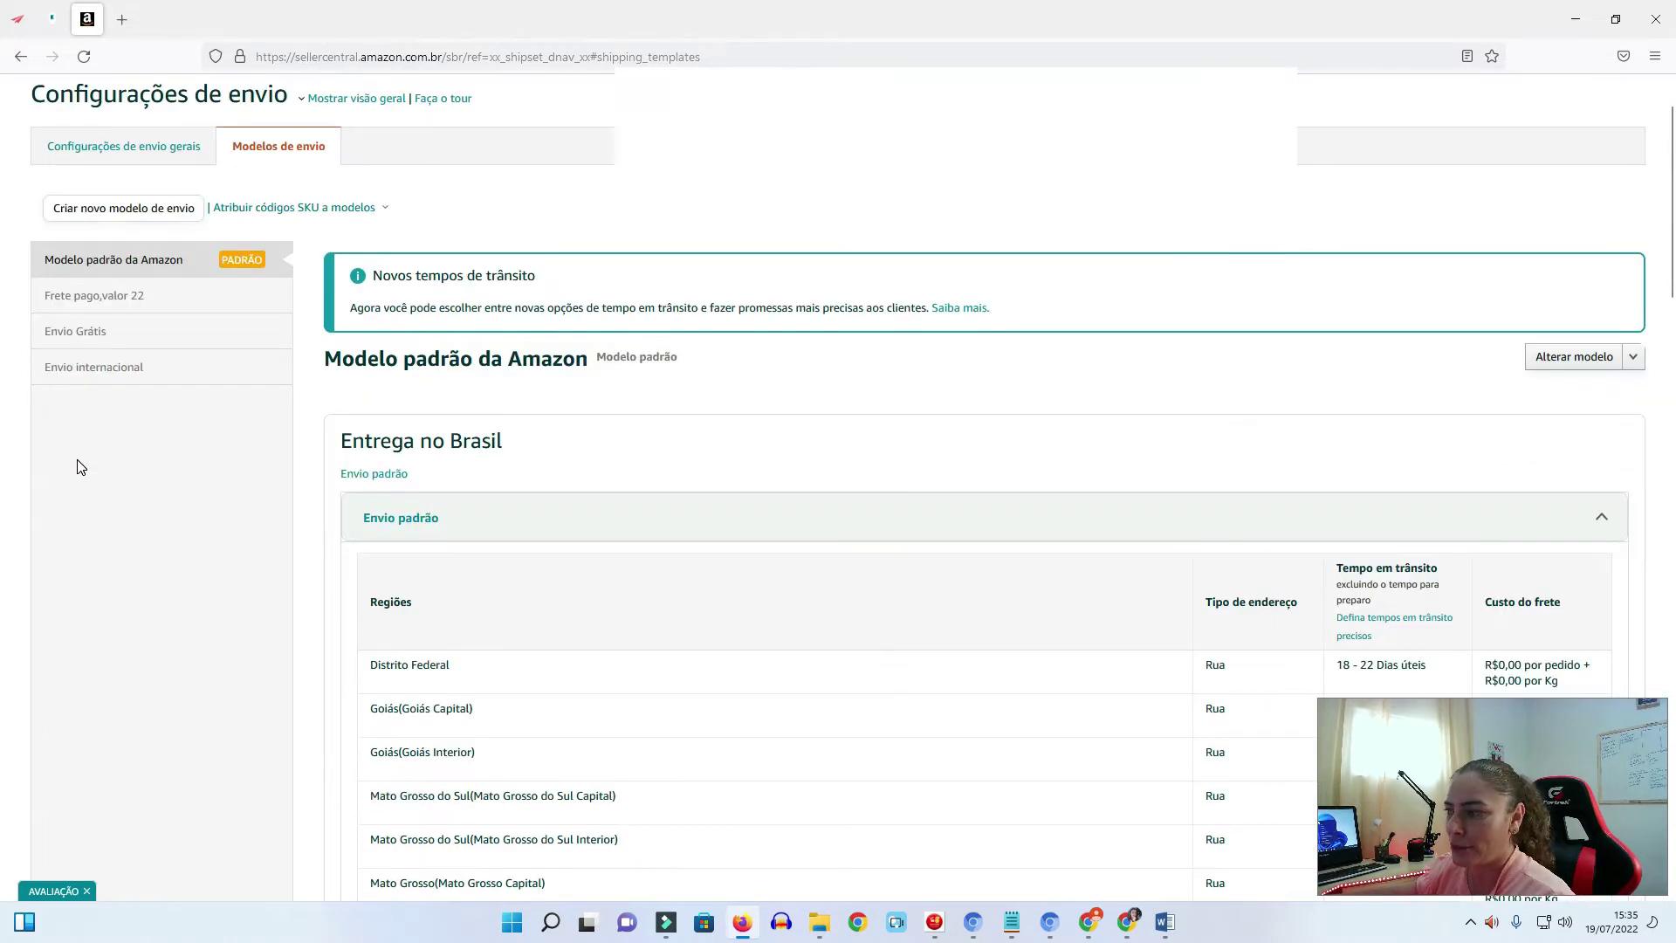
{"action": "scroll", "coordinate": [77, 467], "scroll_direction": "up", "scroll_amount": 1}
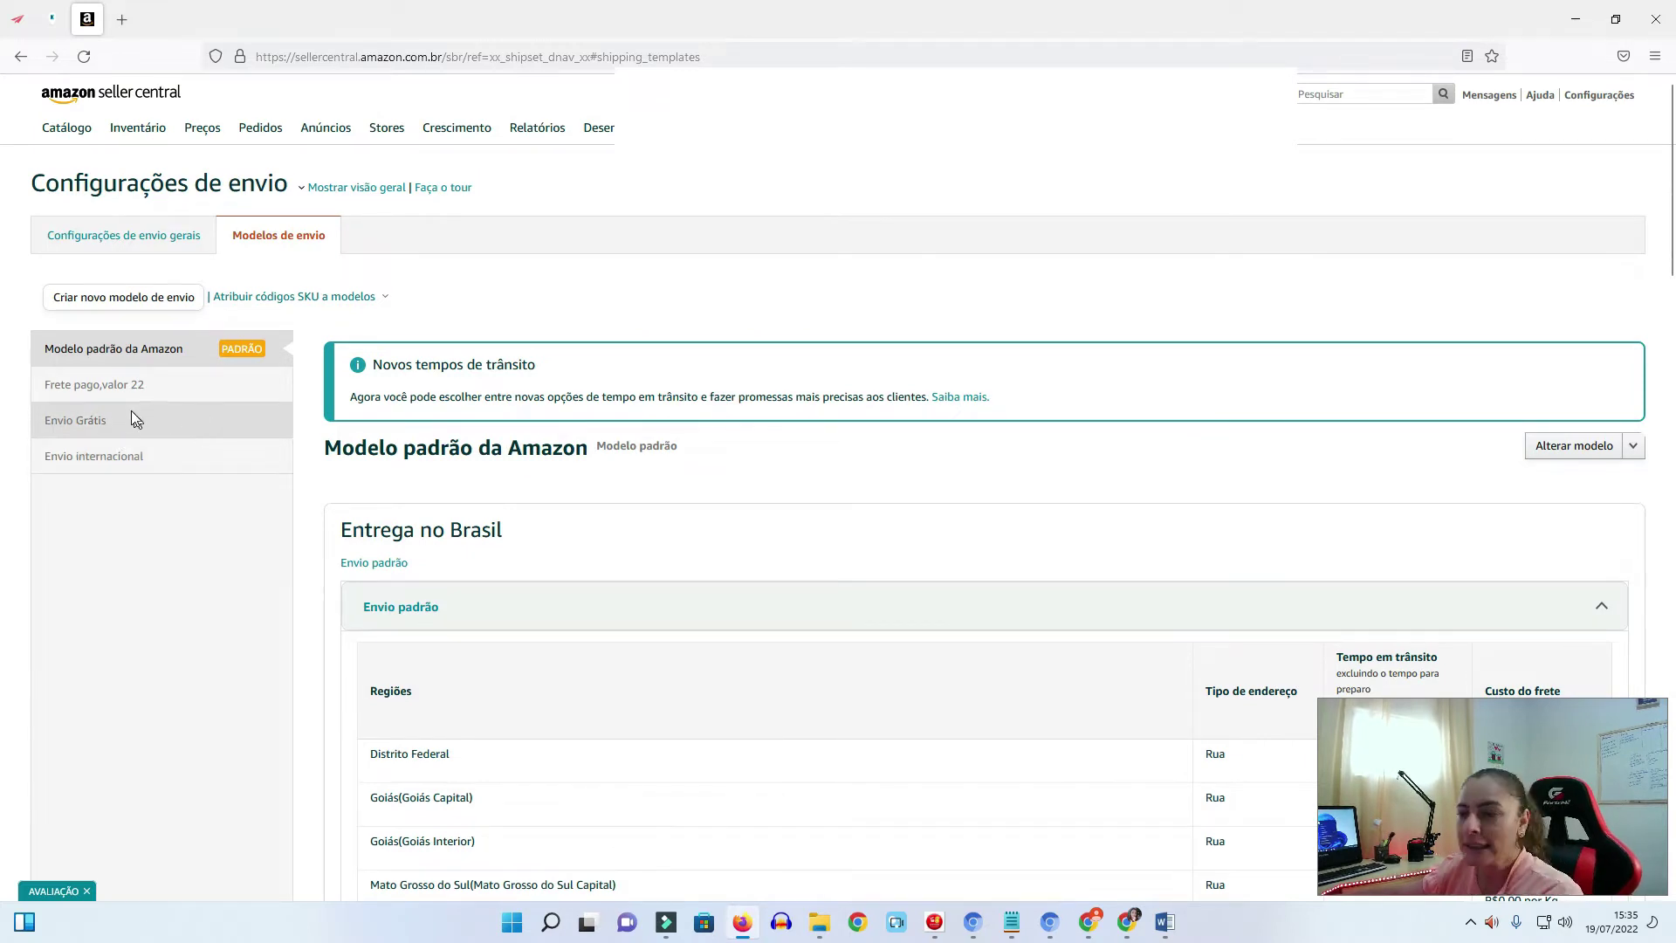
{"action": "left_click", "coordinate": [123, 234]}
{"action": "mouse_move", "coordinate": [1619, 111]}
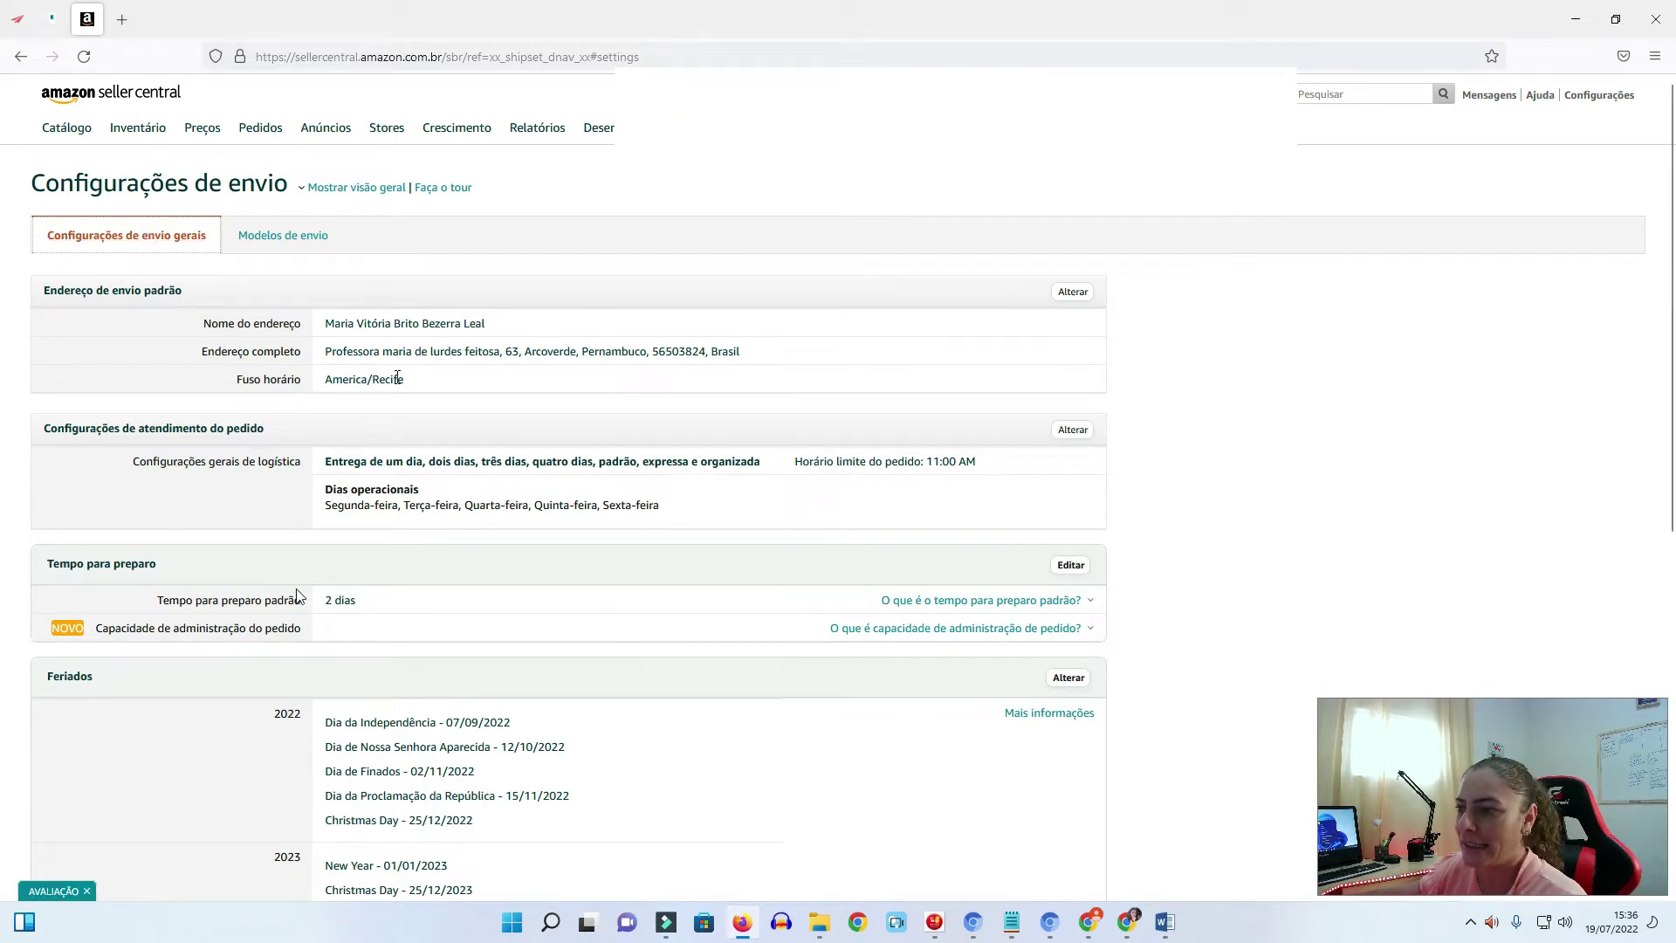
{"action": "scroll", "coordinate": [575, 619], "scroll_direction": "down", "scroll_amount": 2}
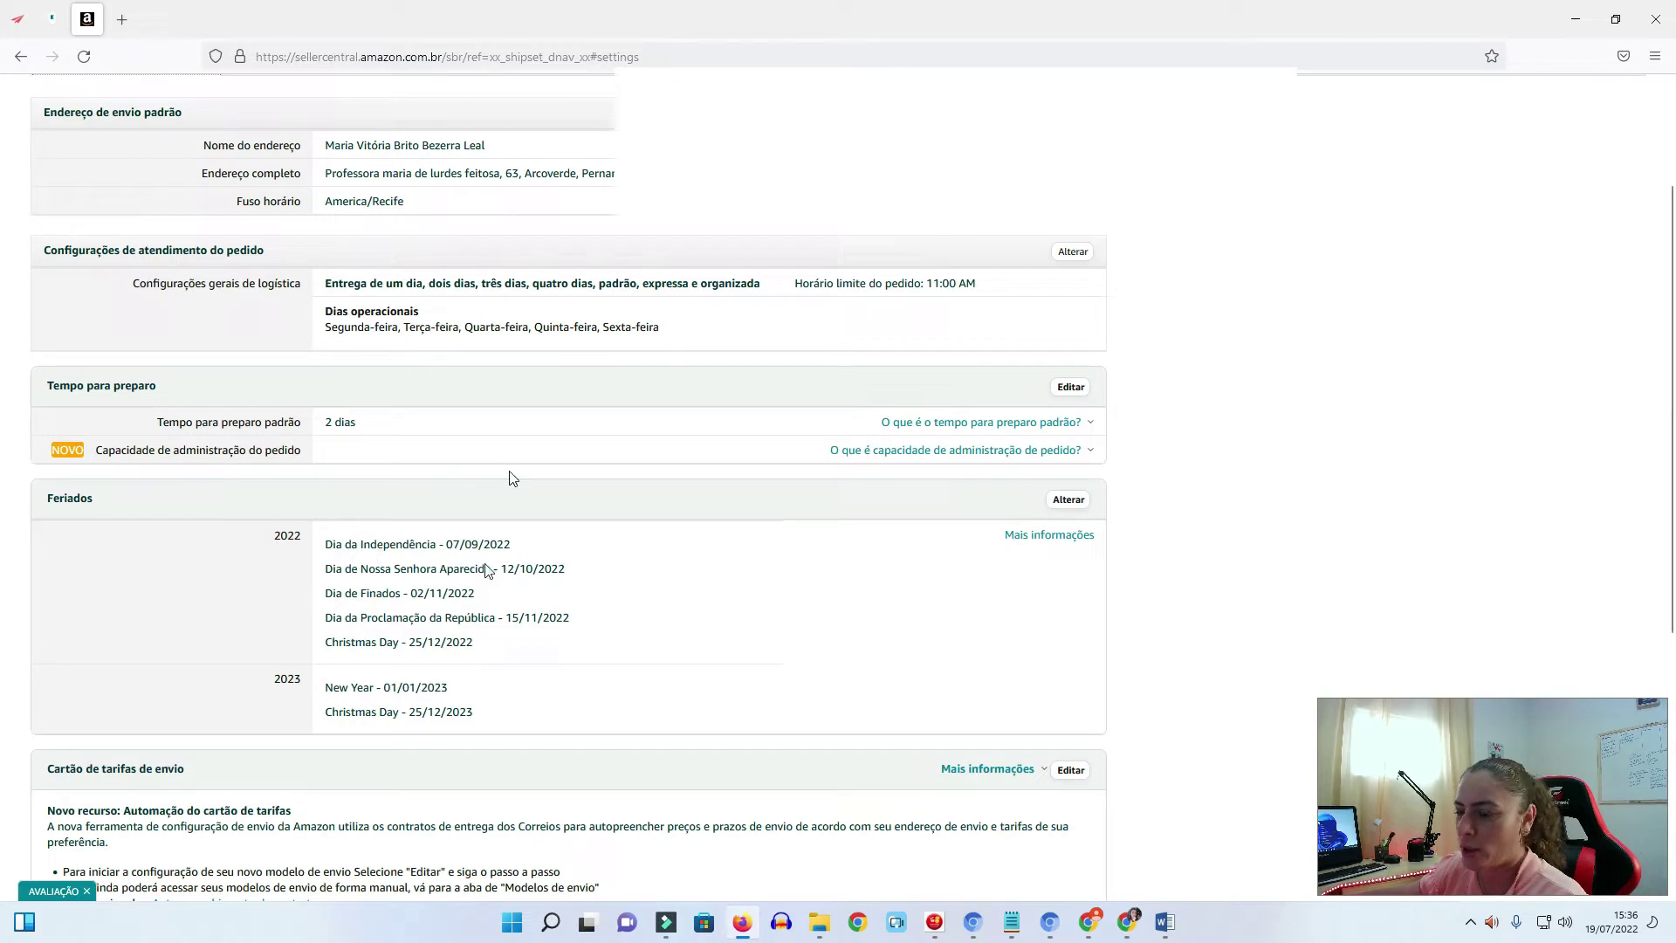
{"action": "scroll", "coordinate": [375, 491], "scroll_direction": "up", "scroll_amount": 2}
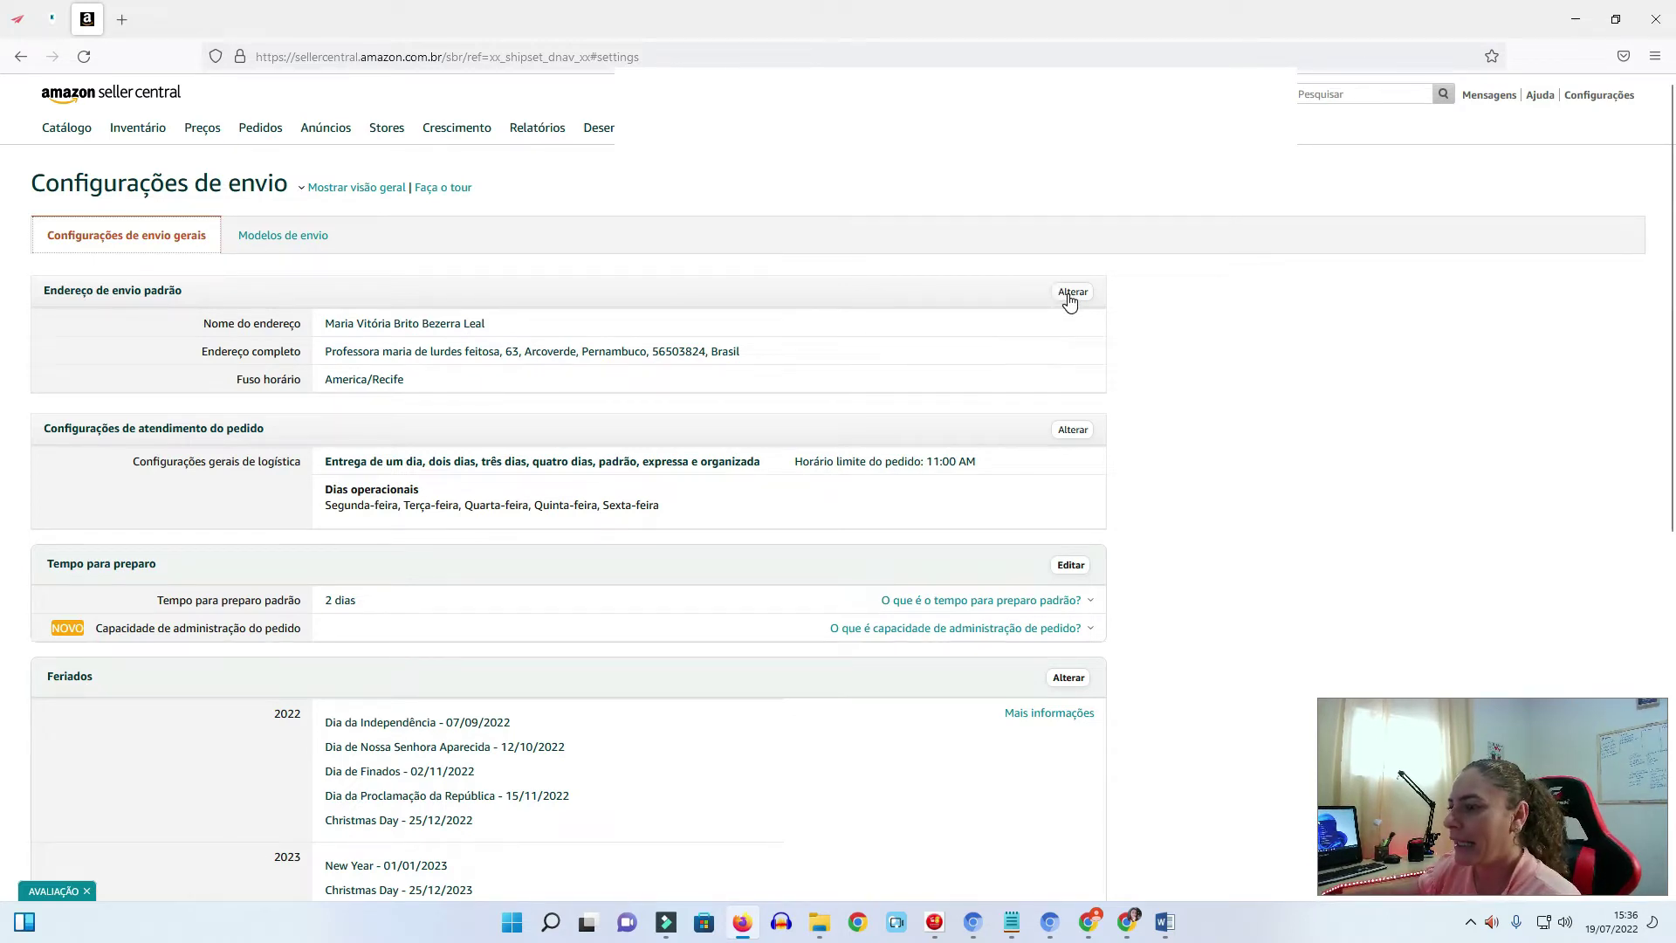
{"action": "left_click", "coordinate": [1080, 434]}
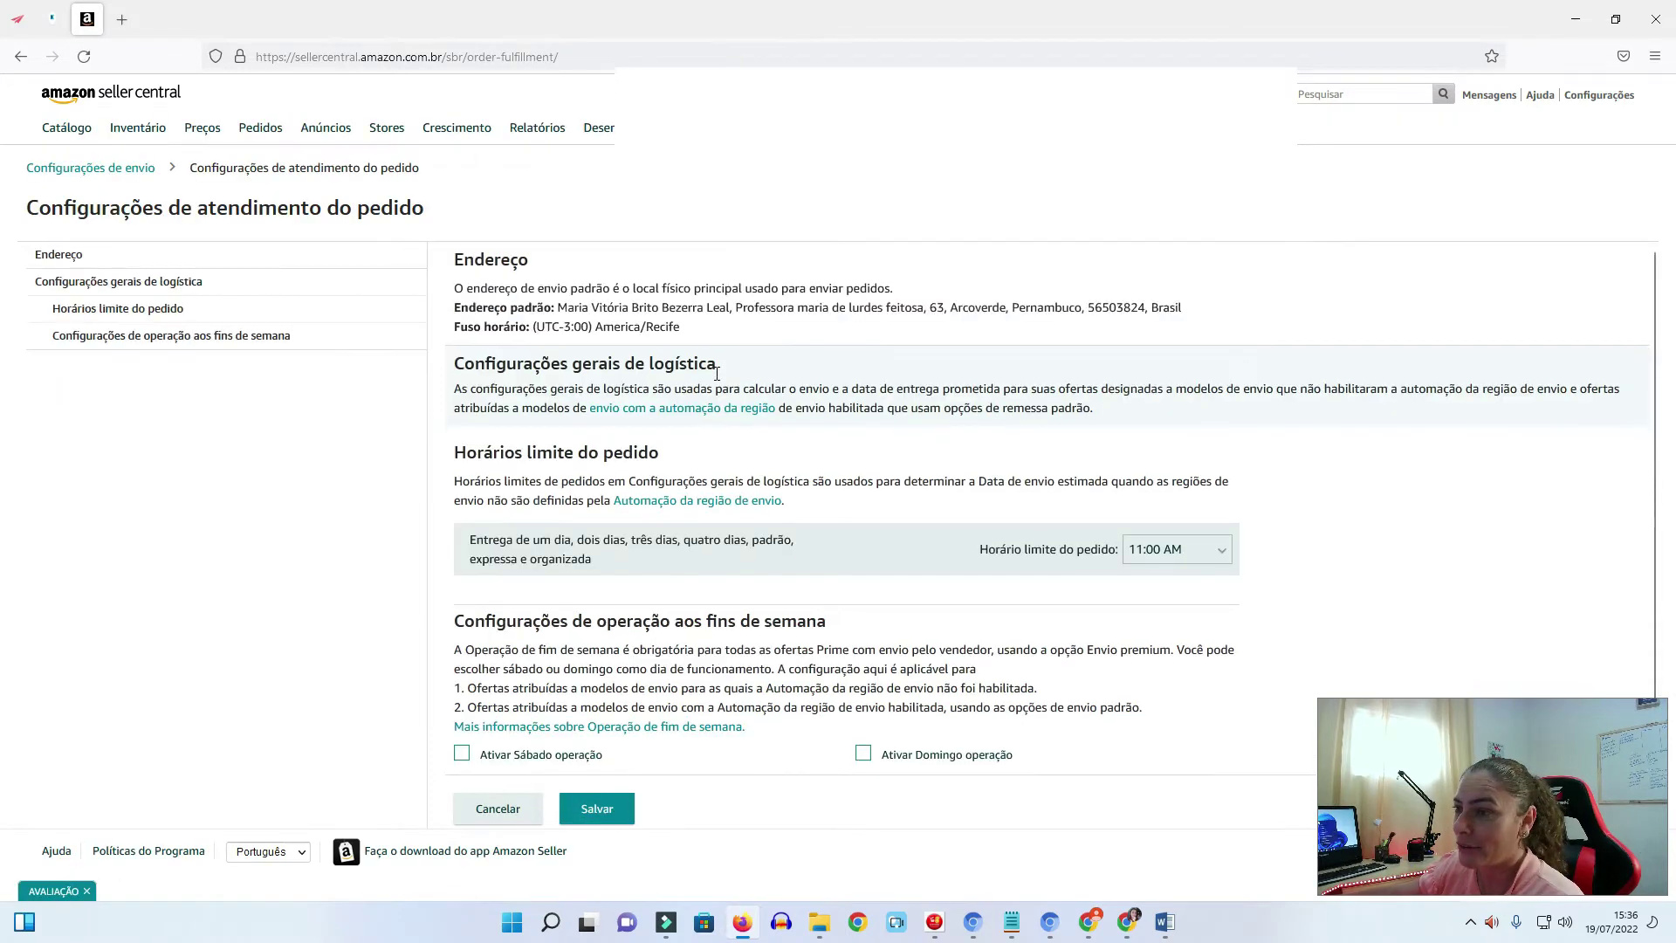
{"action": "left_click", "coordinate": [21, 57]}
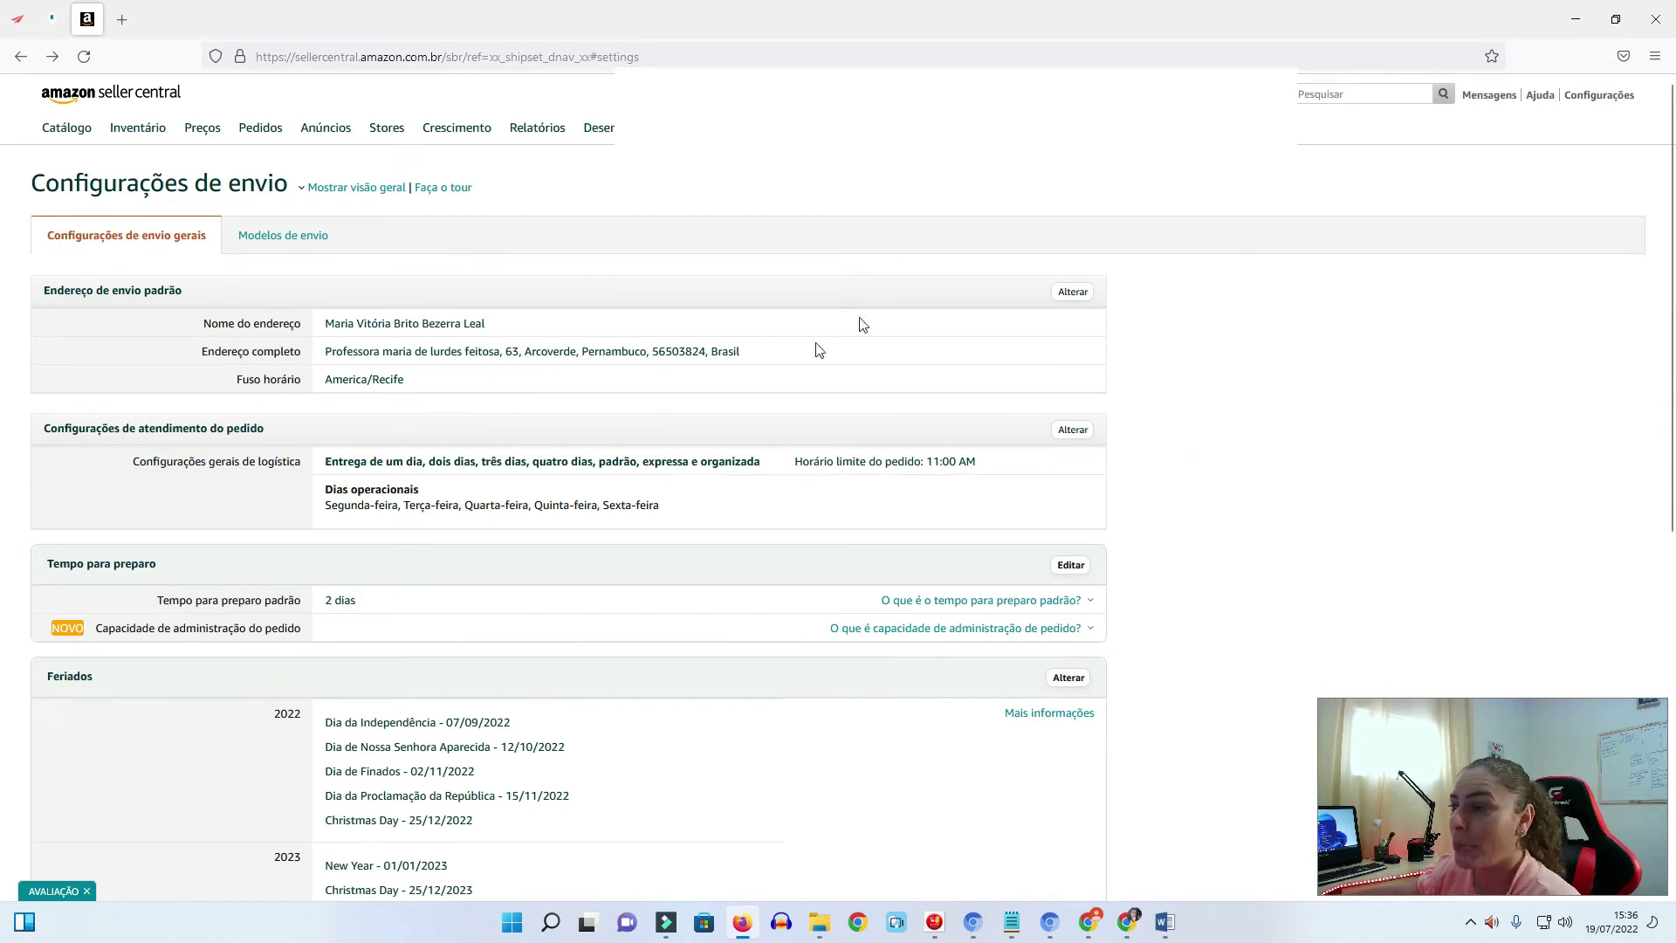
{"action": "left_click", "coordinate": [1079, 299]}
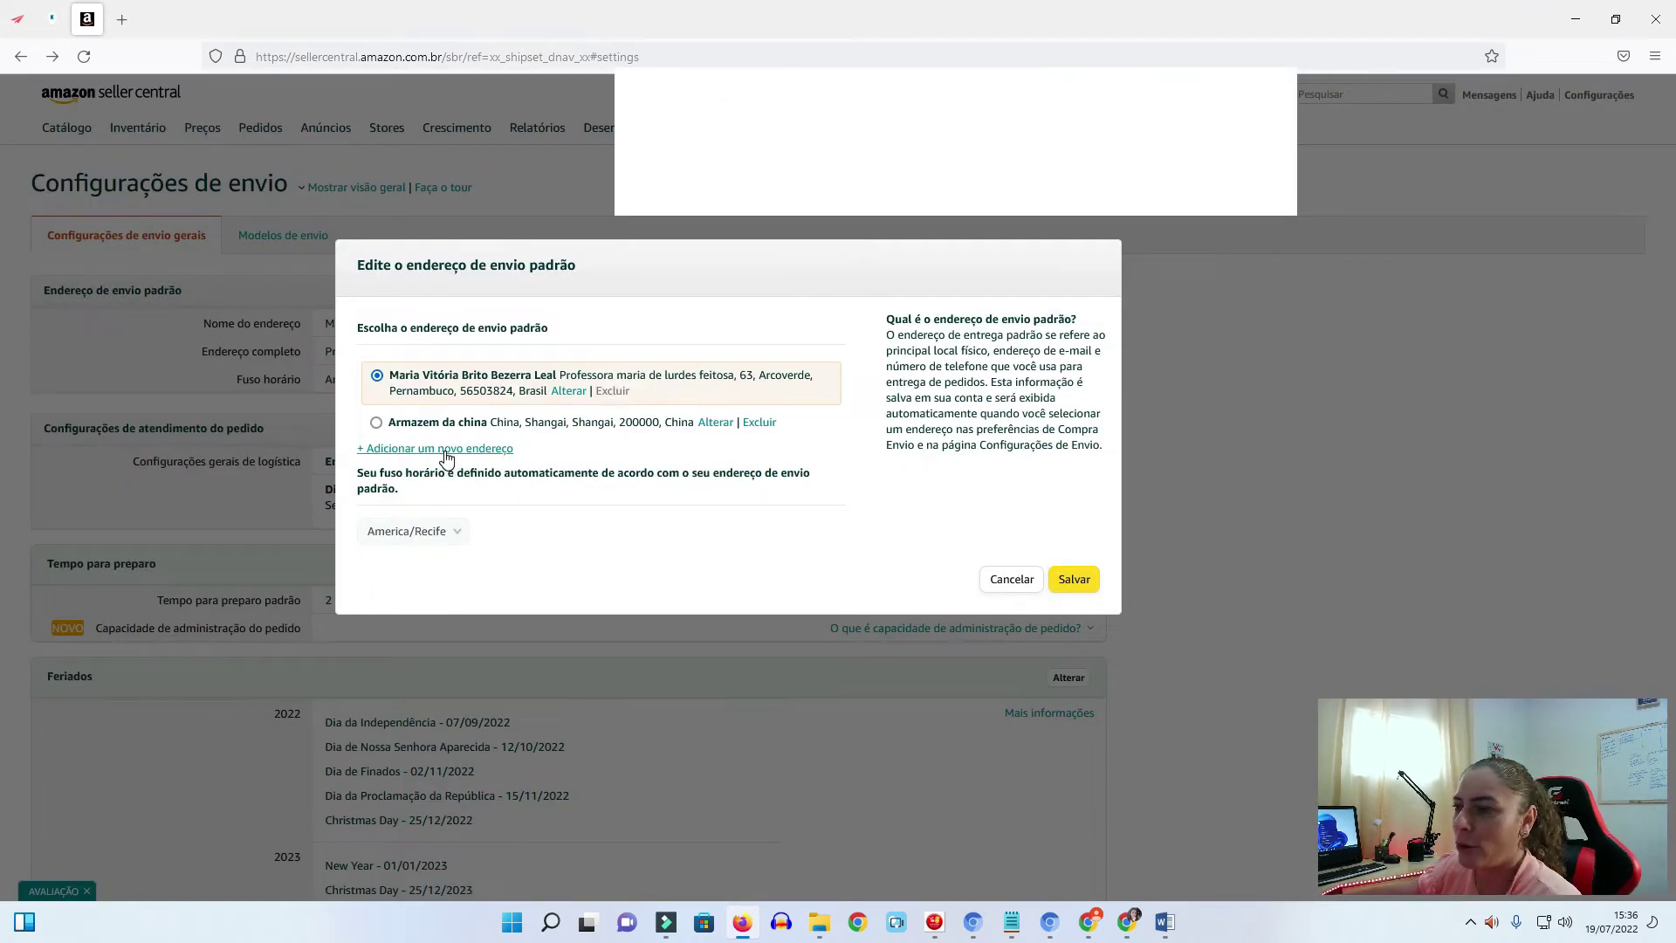
{"action": "left_click", "coordinate": [1011, 579]}
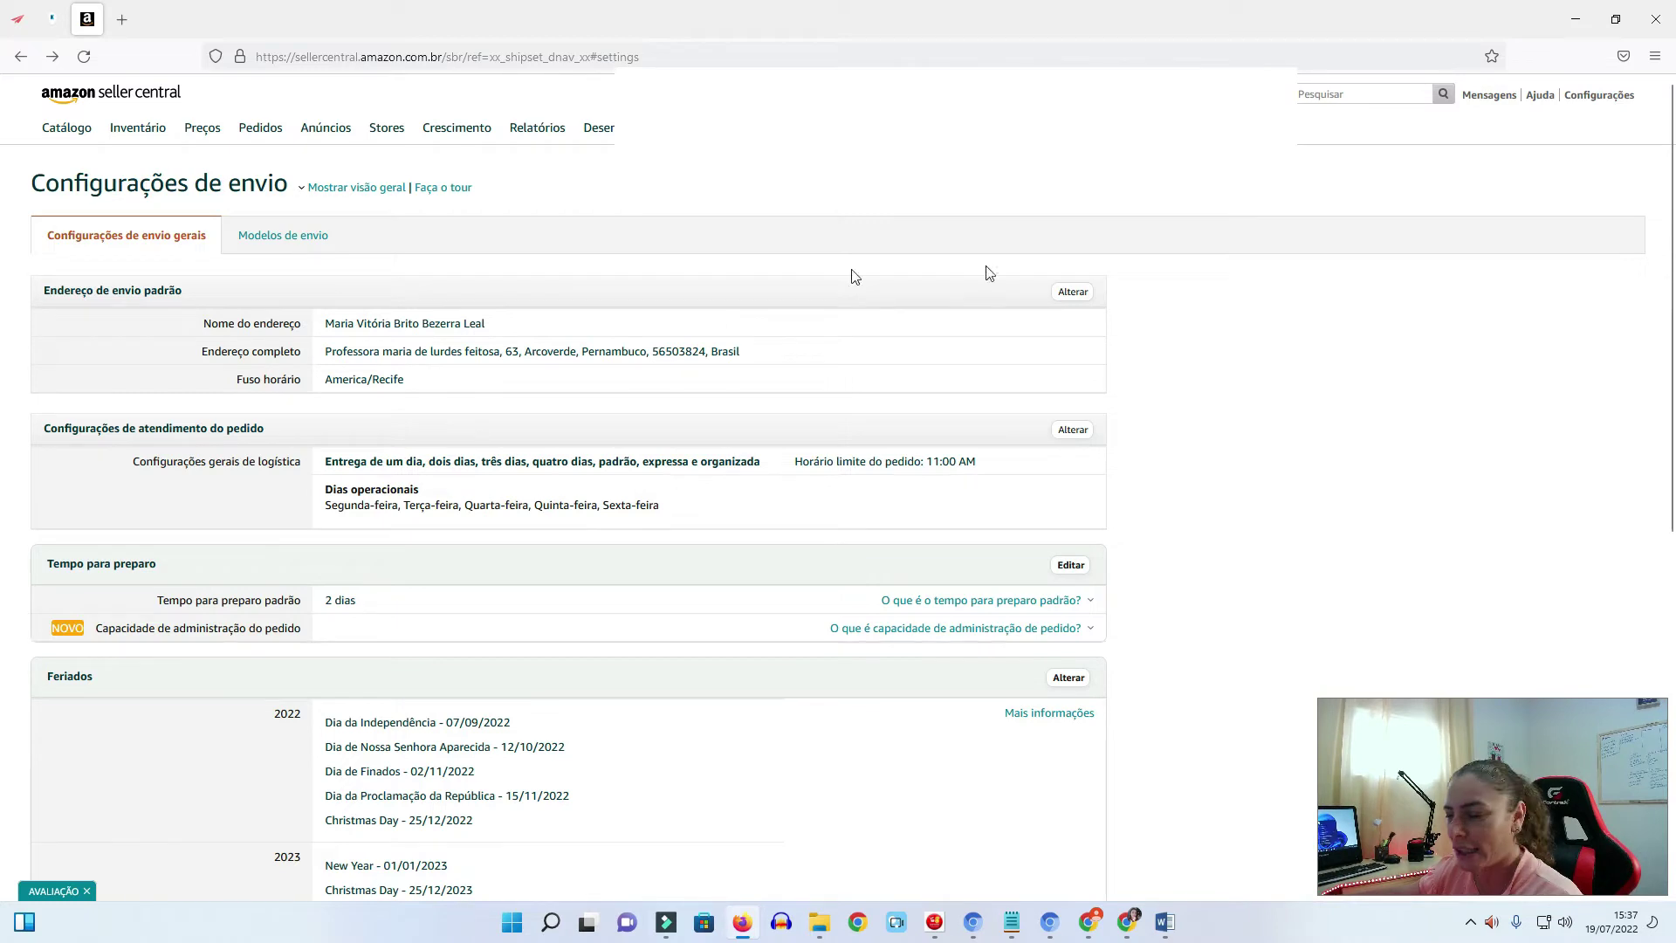
Start adding a new address under the default shipping address and name it "Envio internacional 2"
{"action": "left_click", "coordinate": [1068, 296]}
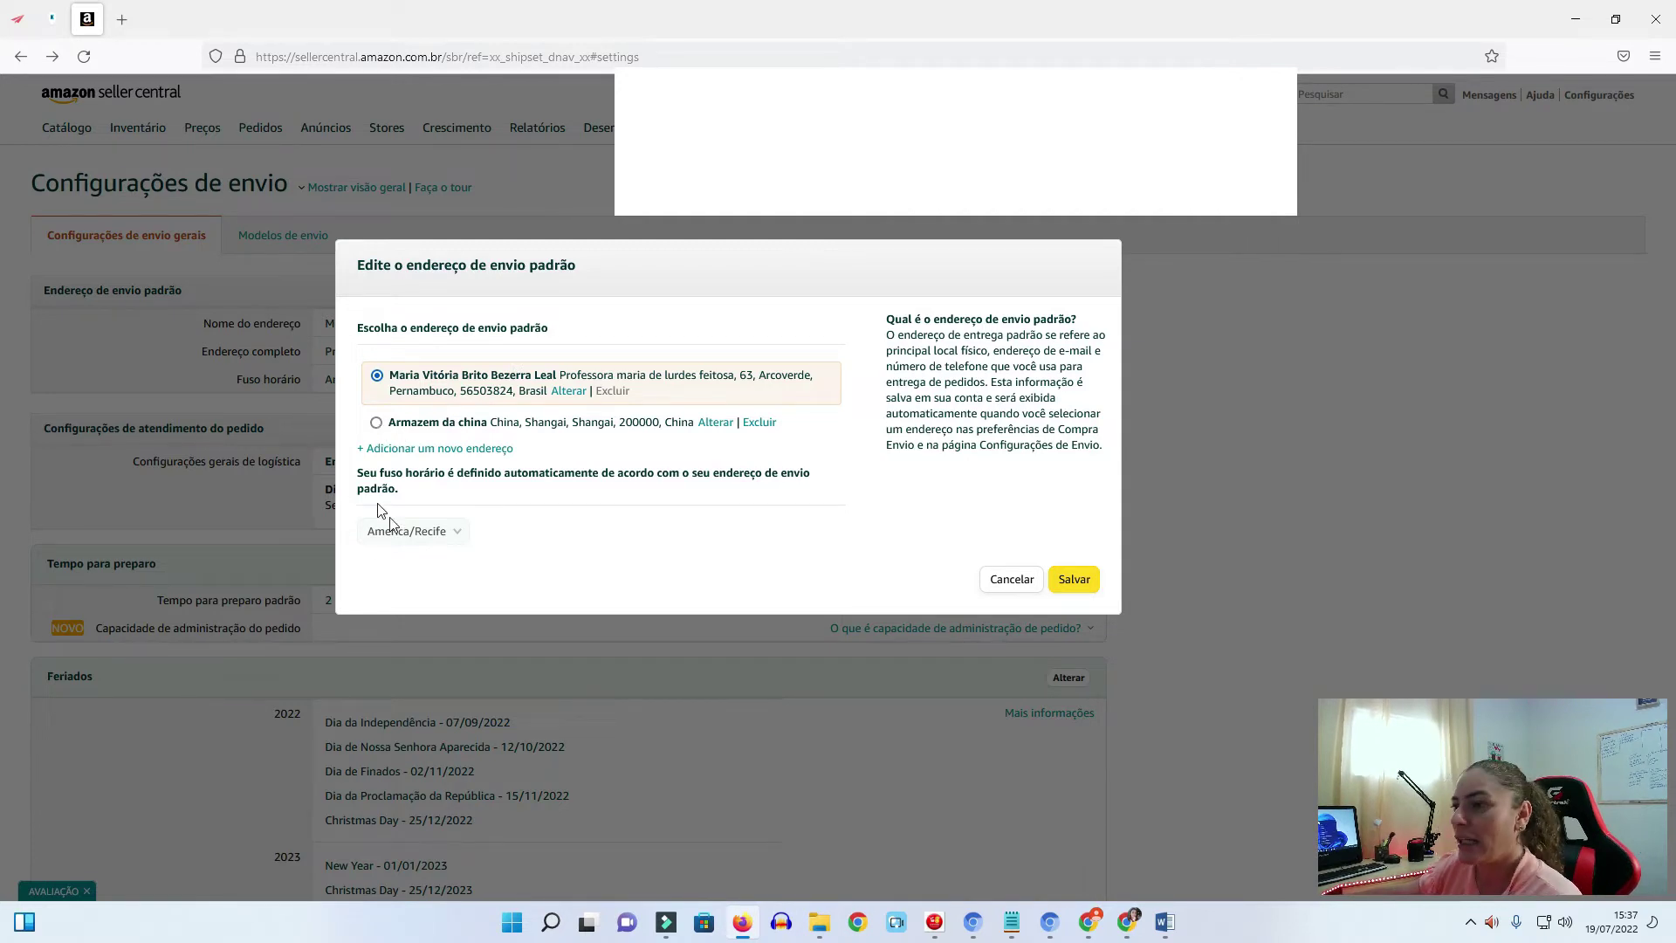
{"action": "left_click", "coordinate": [406, 451]}
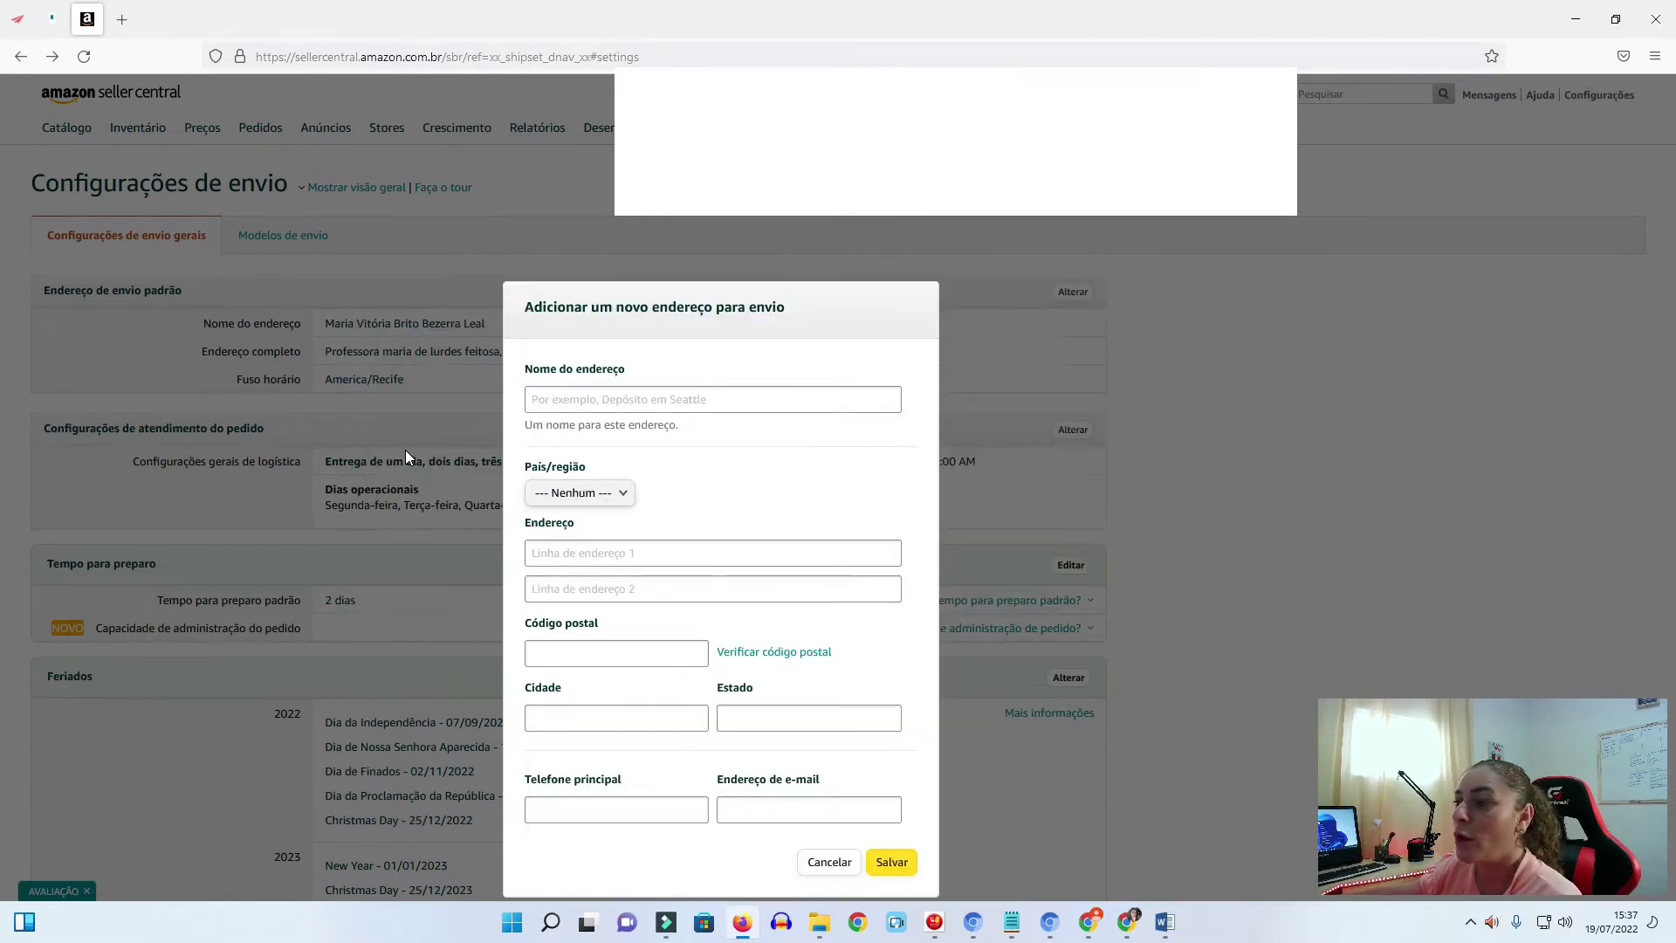
{"action": "left_click", "coordinate": [681, 399]}
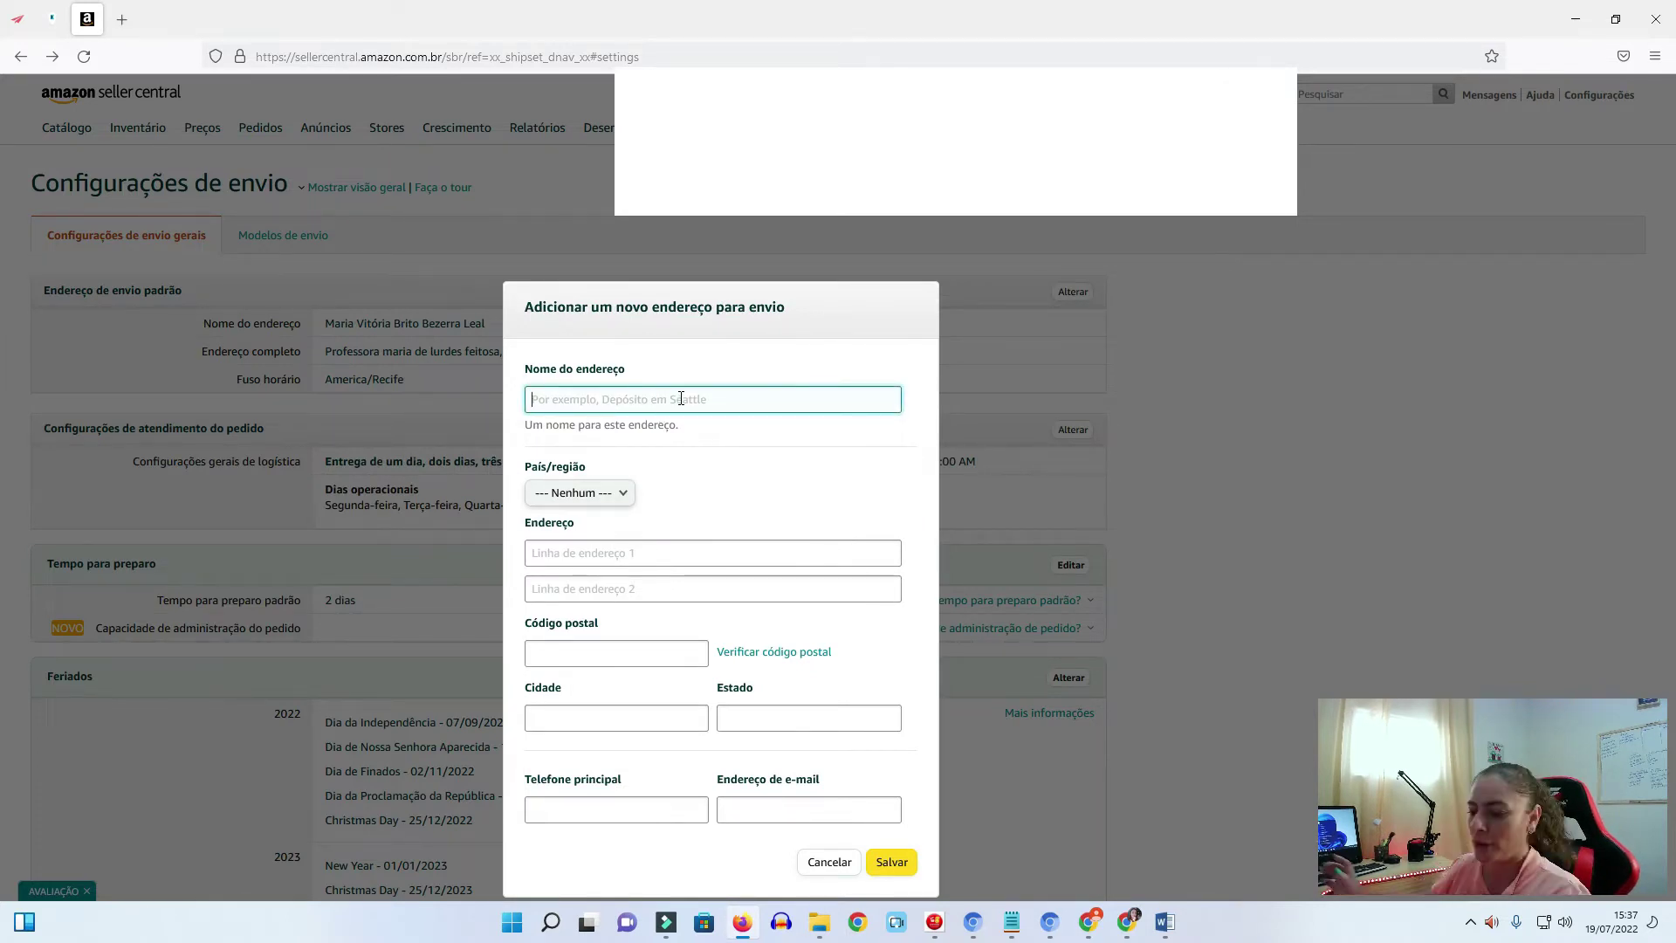
{"action": "type", "text": "Envio int"}
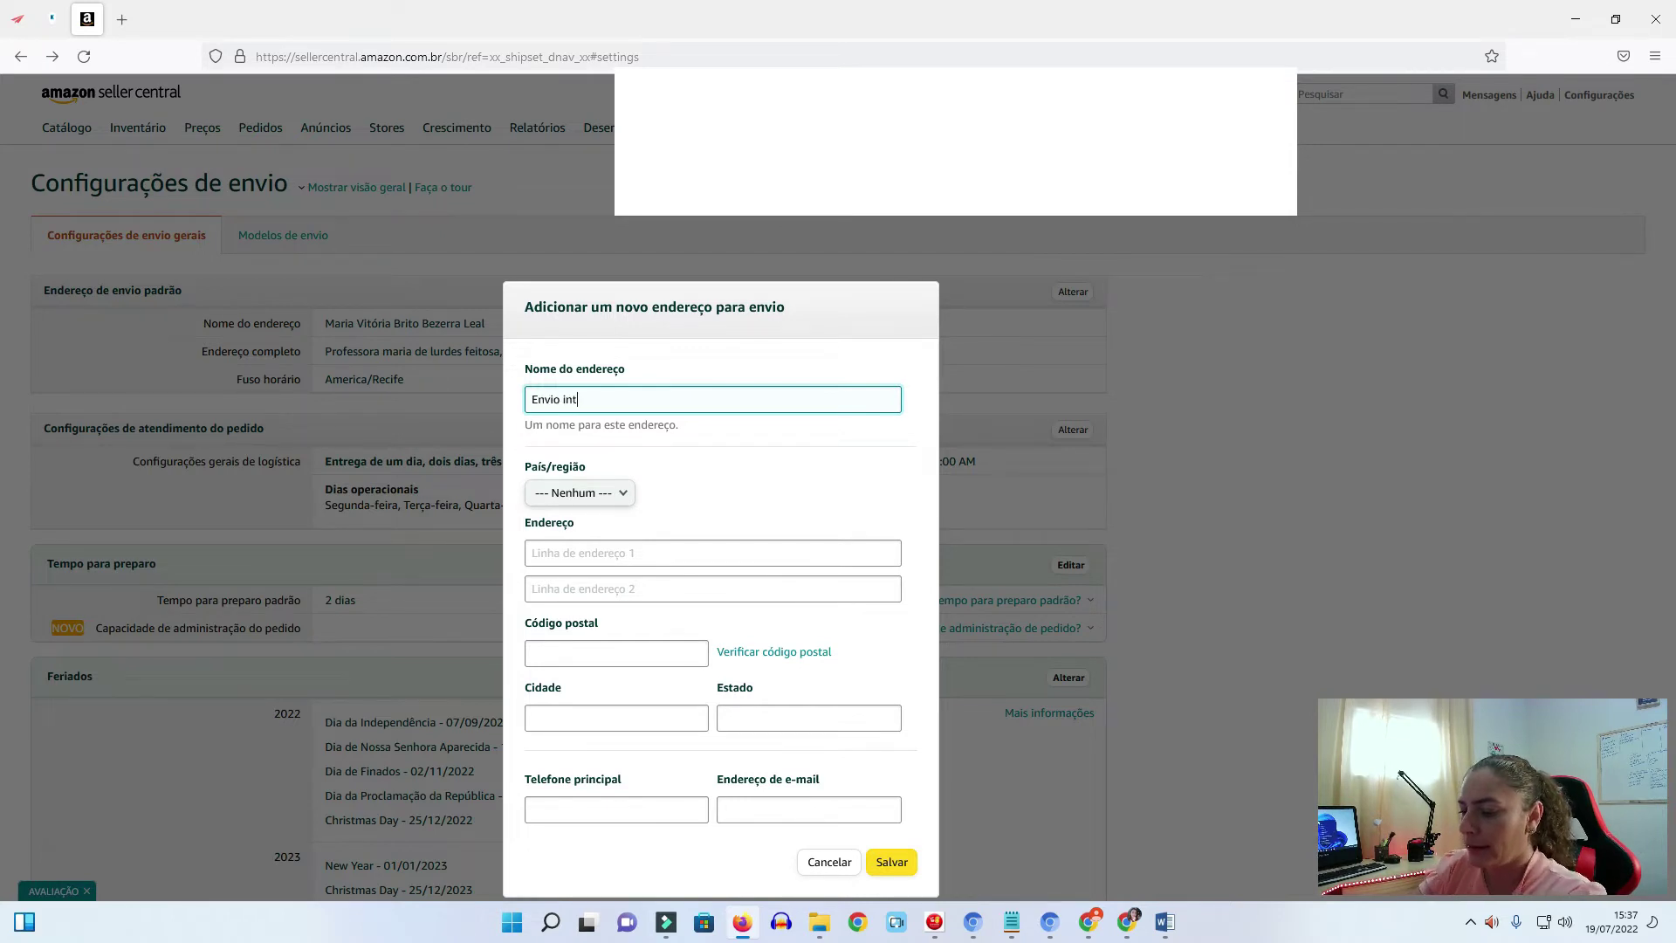
{"action": "type", "text": "ernacio"}
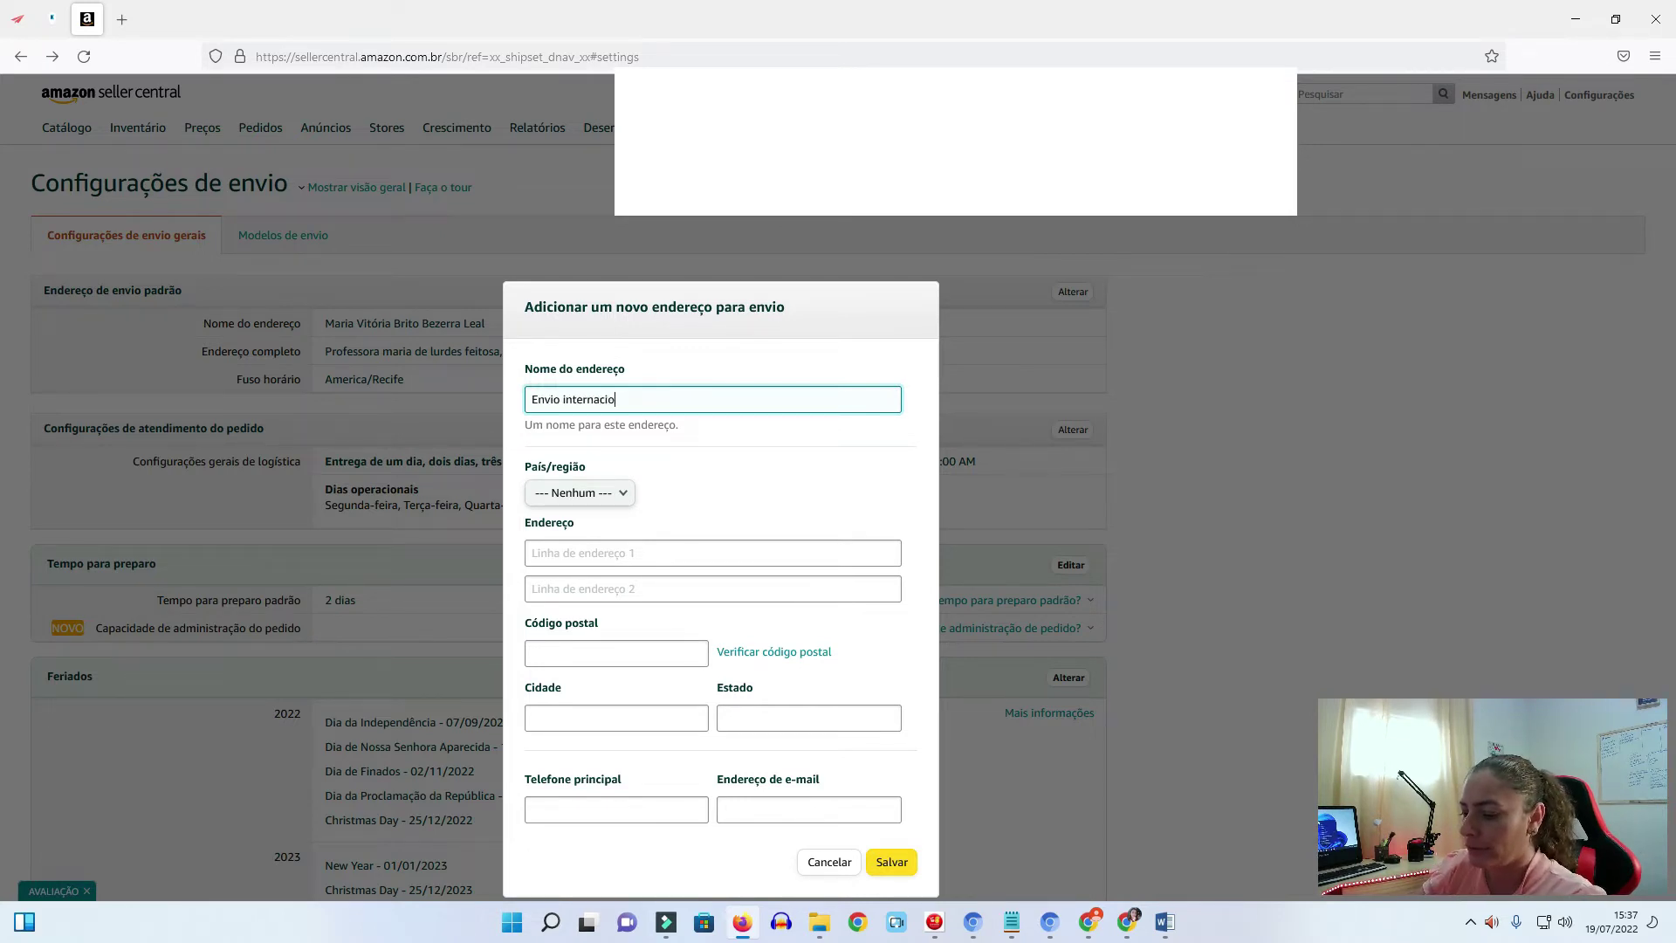
{"action": "type", "text": "nal 2"}
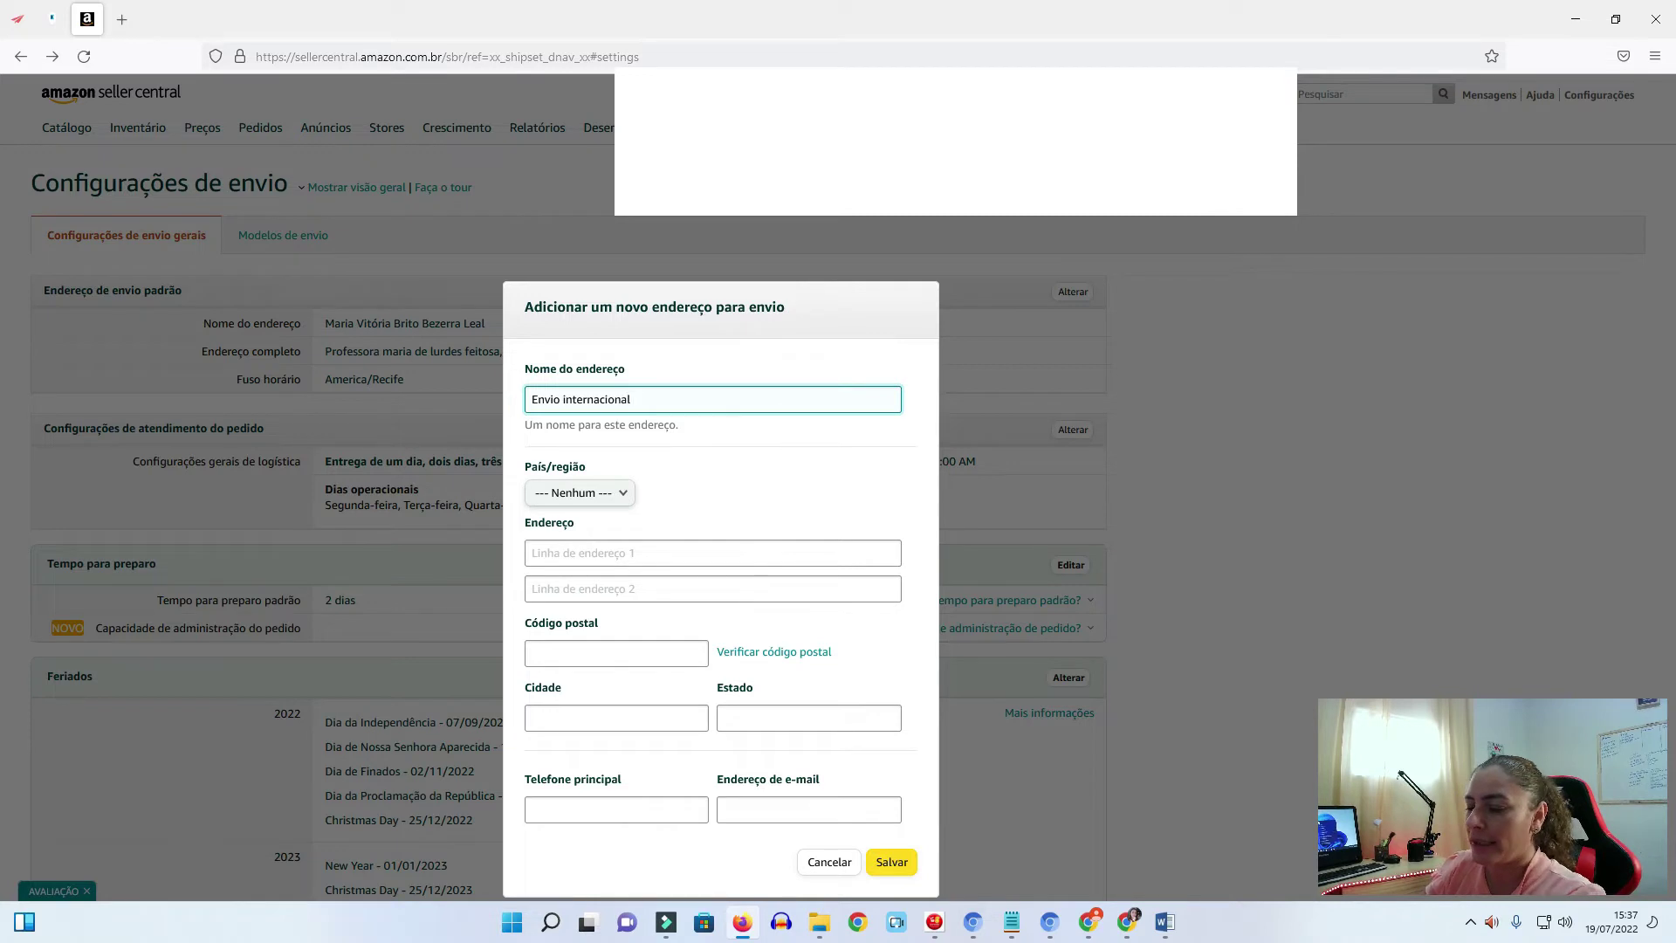
Set the new shipping address's country/region to China
{"action": "left_click", "coordinate": [610, 496]}
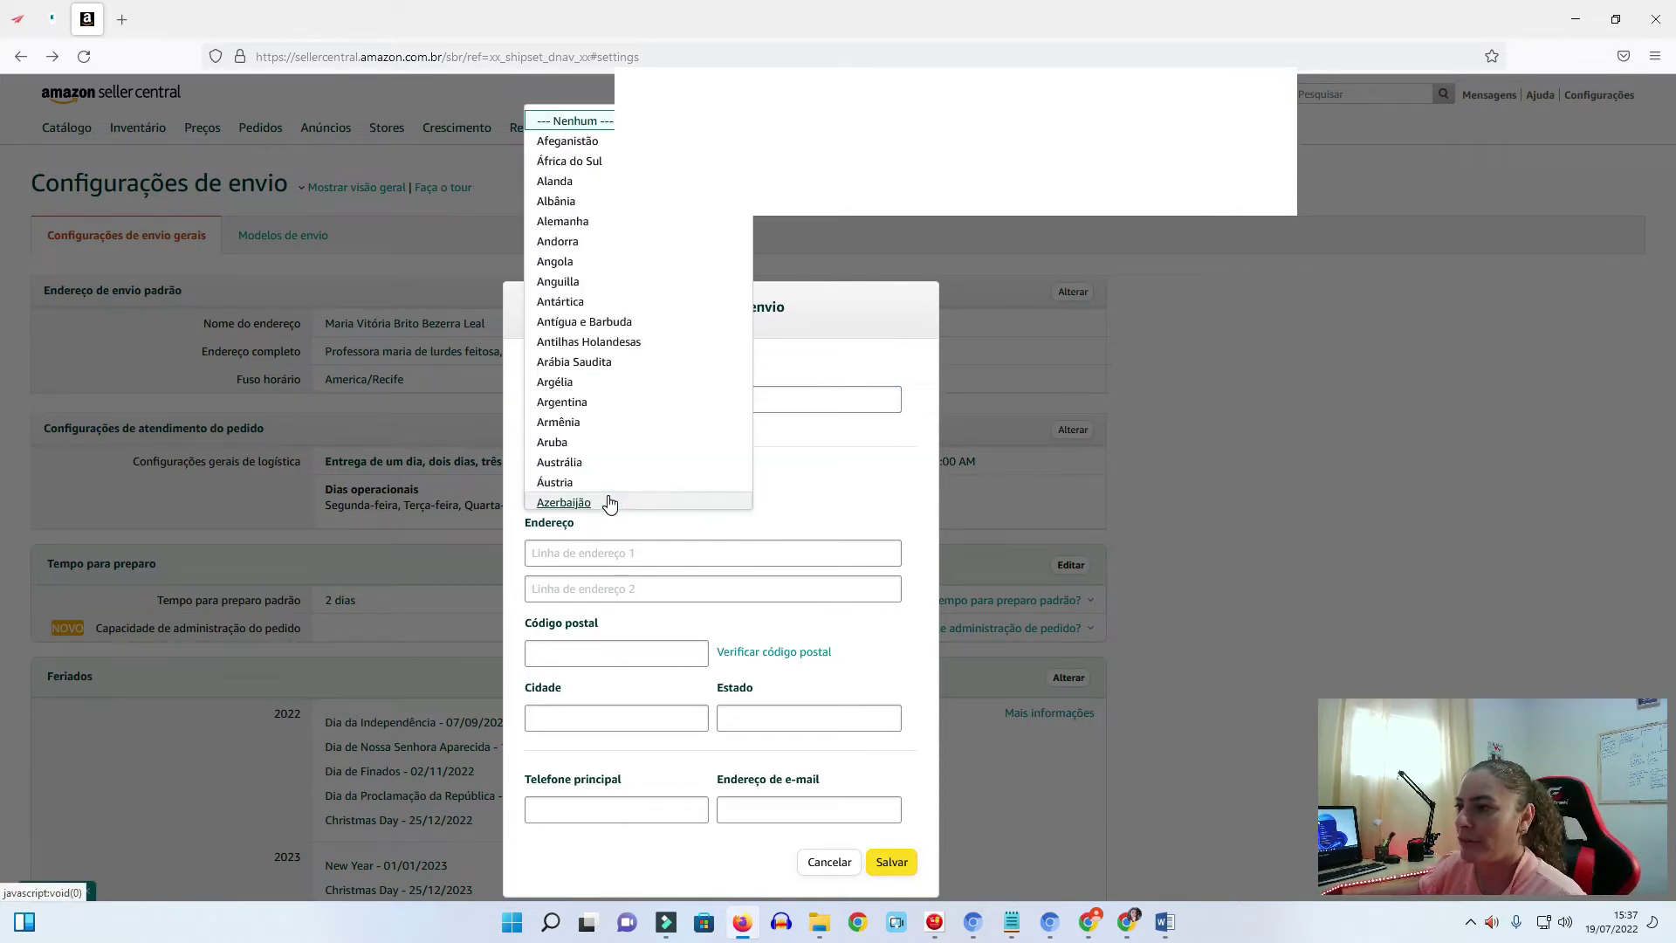
{"action": "scroll", "coordinate": [603, 443], "scroll_direction": "down", "scroll_amount": 5}
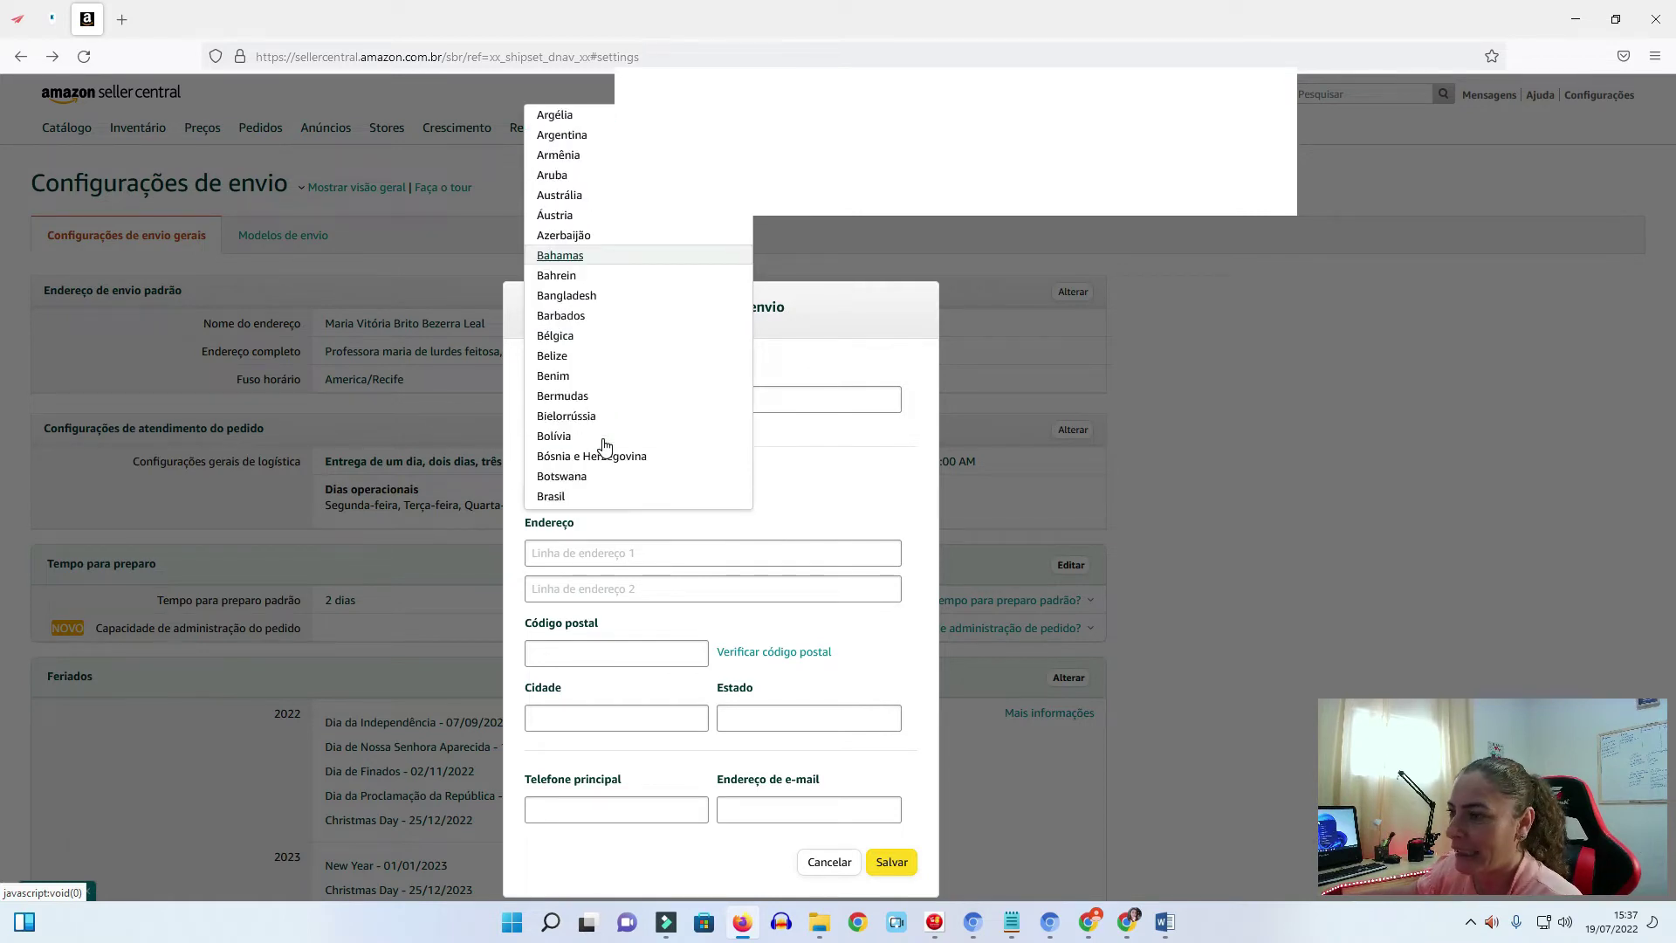
{"action": "scroll", "coordinate": [604, 445], "scroll_direction": "down", "scroll_amount": 2}
{"action": "scroll", "coordinate": [605, 456], "scroll_direction": "down", "scroll_amount": 1}
{"action": "scroll", "coordinate": [602, 463], "scroll_direction": "down", "scroll_amount": 1}
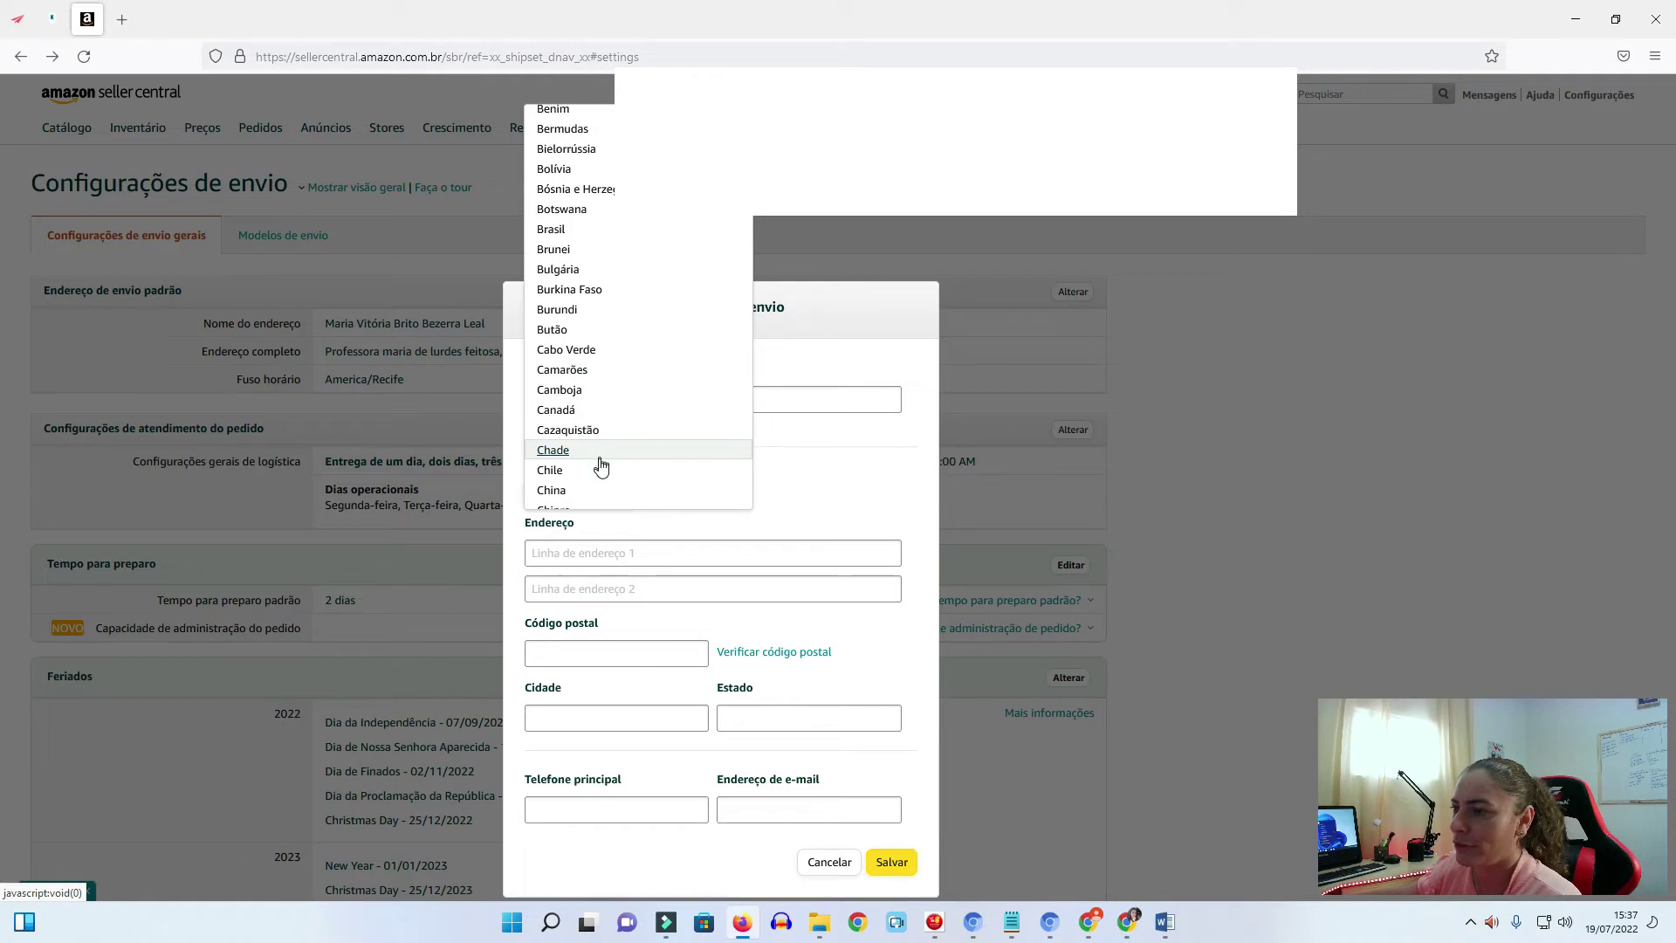
{"action": "scroll", "coordinate": [602, 466], "scroll_direction": "down", "scroll_amount": 1}
{"action": "left_click", "coordinate": [573, 420]}
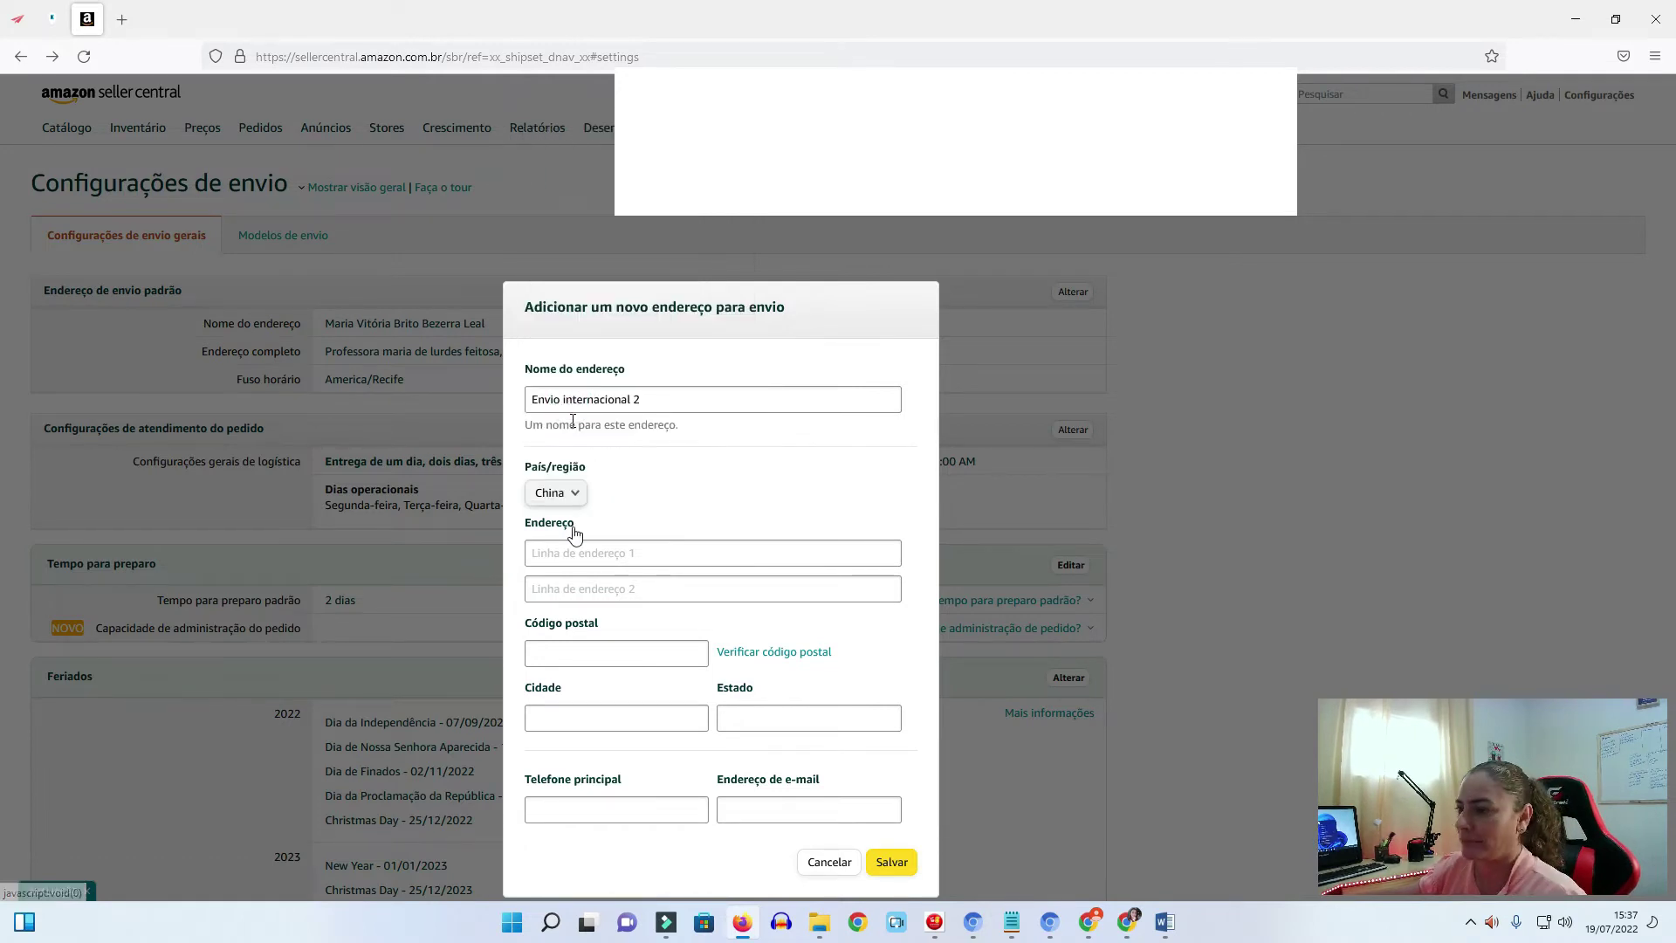
Switch to the Notepad note containing the registration address and place it beside the new address form
{"action": "left_click", "coordinate": [602, 552]}
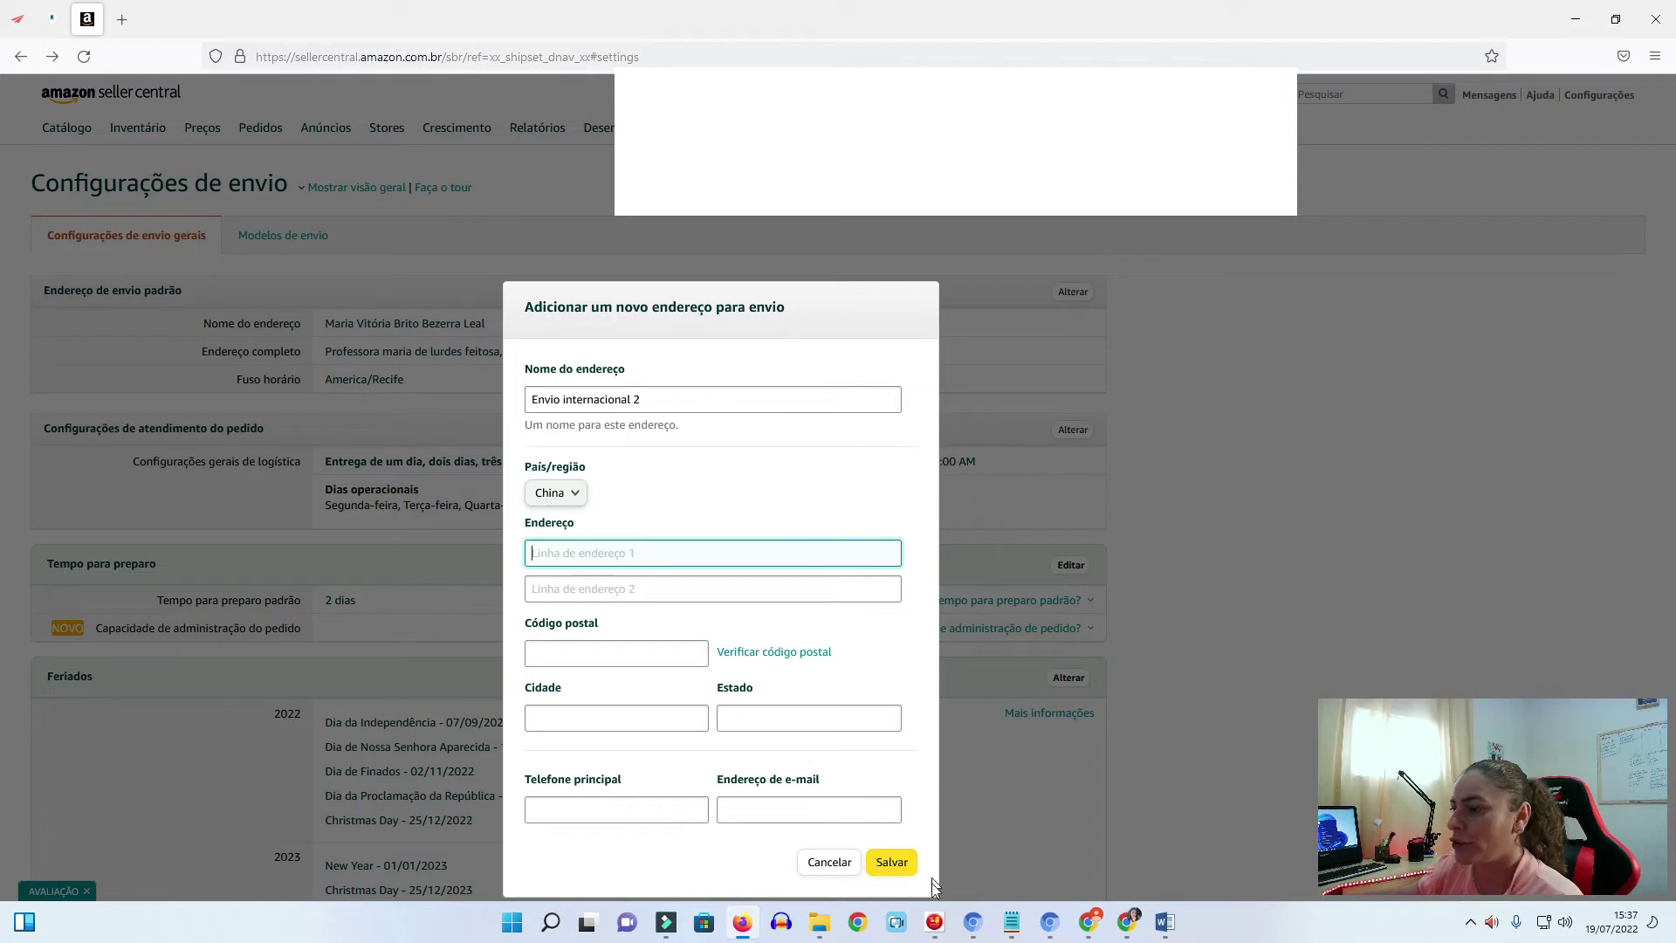
{"action": "left_click", "coordinate": [1010, 924]}
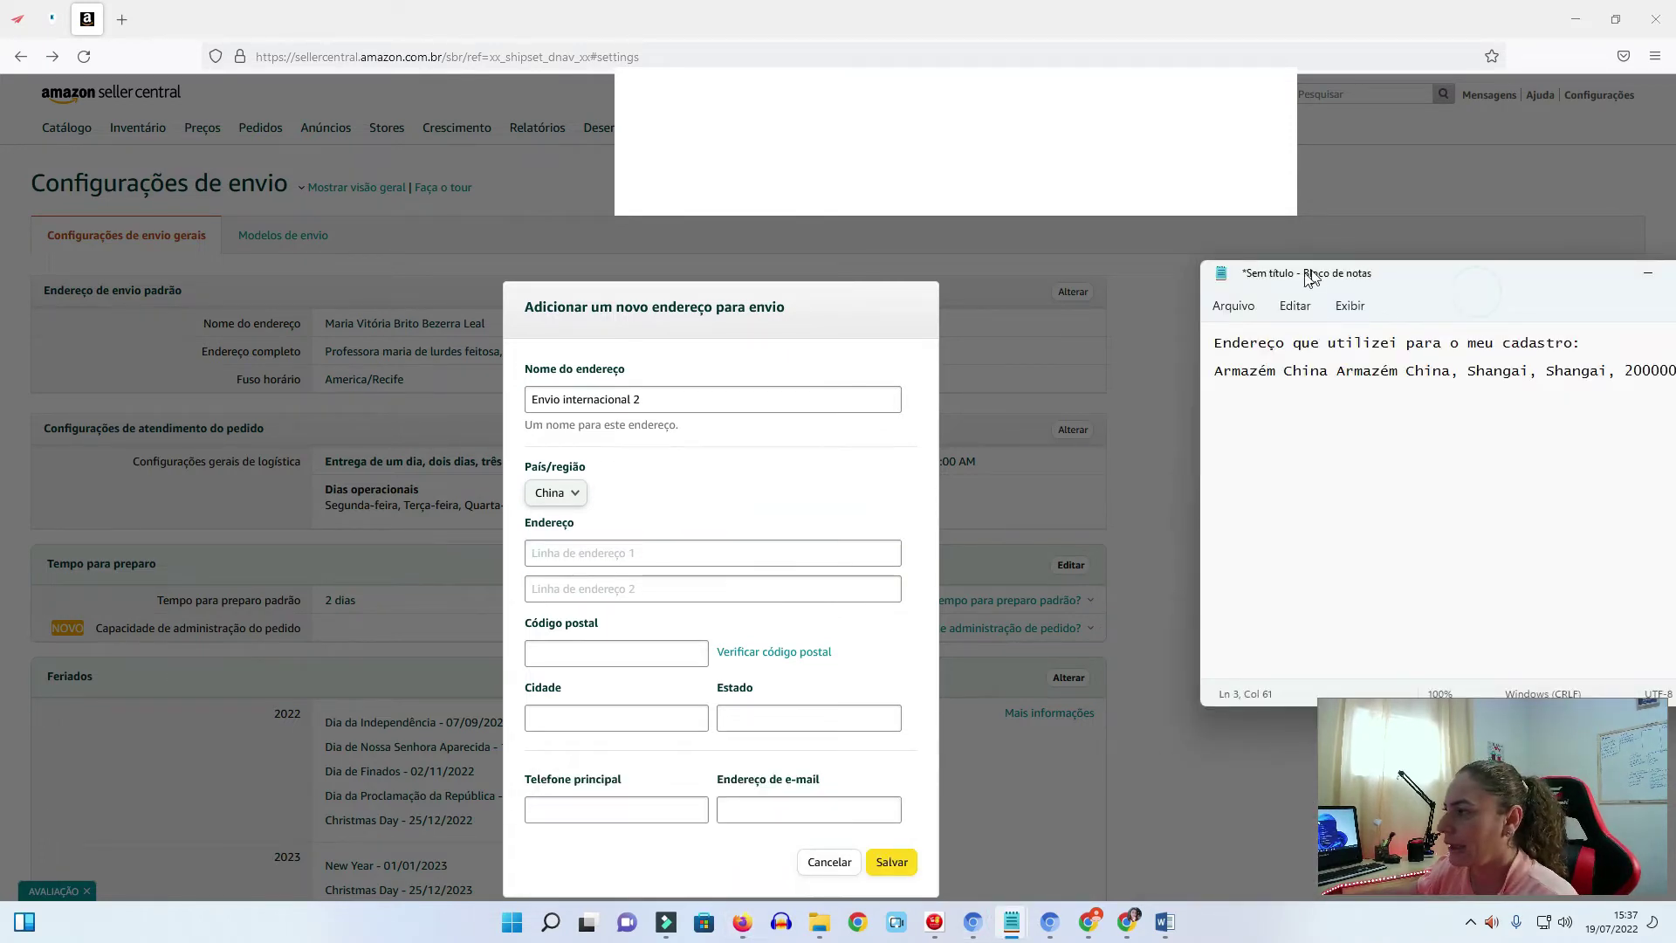
{"action": "left_click_drag", "start_coordinate": [1525, 279], "coordinate": [1358, 270]}
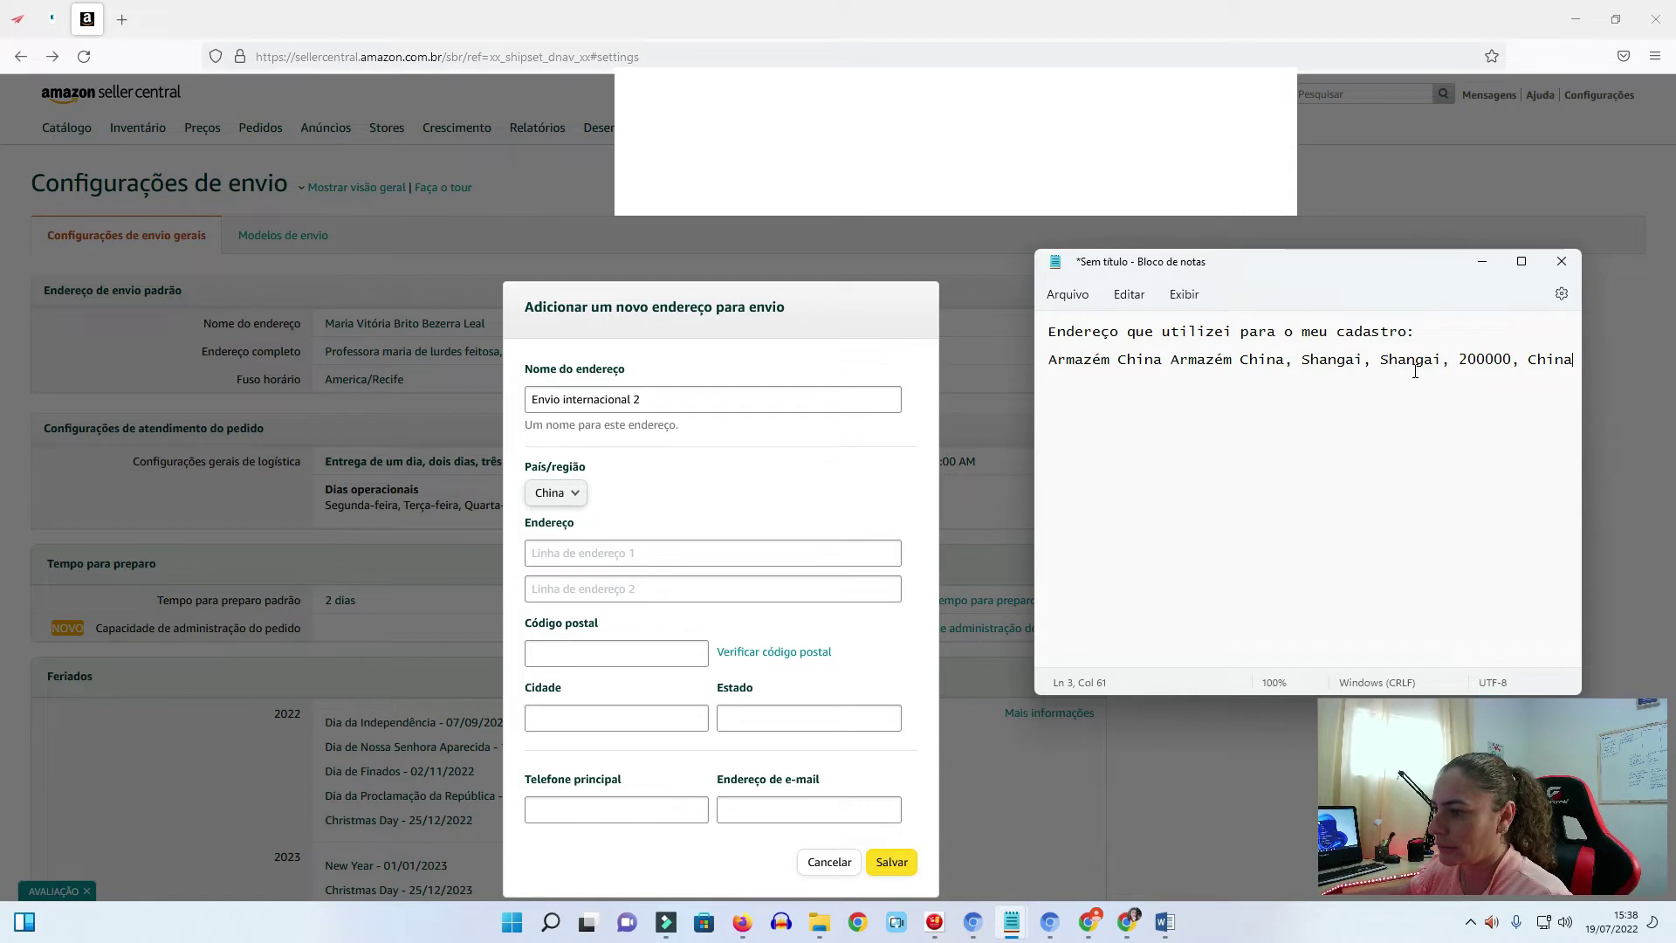
{"action": "double_click", "coordinate": [1410, 331]}
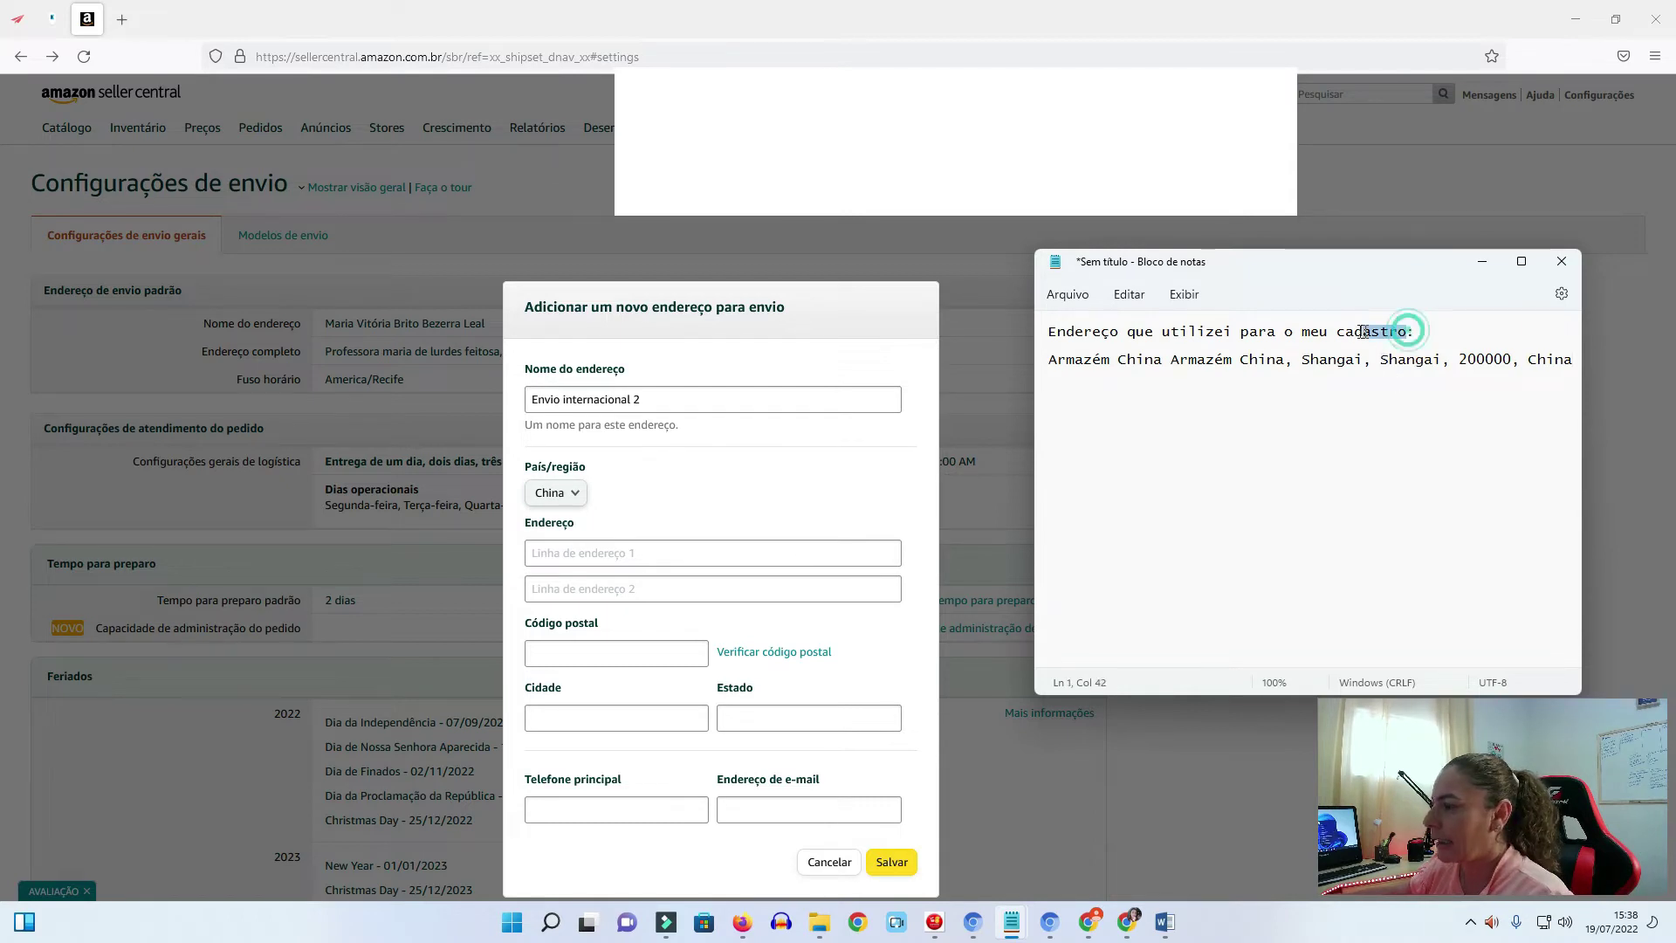
{"action": "key", "text": "End"}
{"action": "type", "text": ":"}
{"action": "left_click", "coordinate": [1357, 404]}
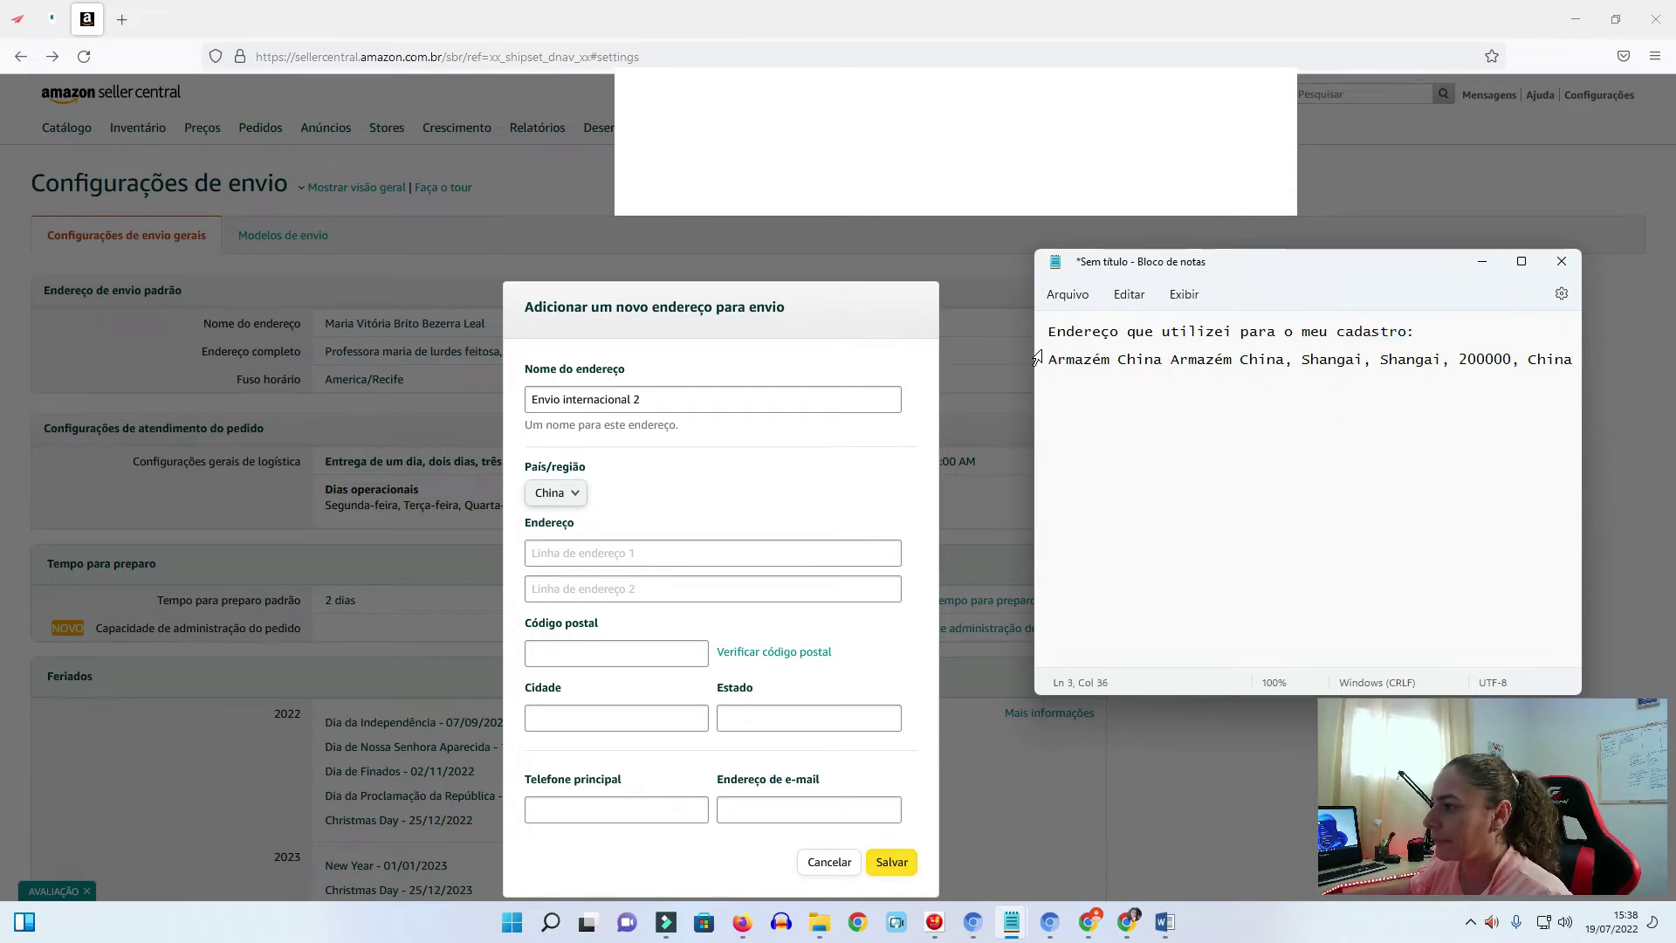
Copy the warehouse name from the Notepad note into the first address line of the new shipping address
{"action": "left_click_drag", "start_coordinate": [1053, 359], "coordinate": [1288, 362]}
{"action": "right_click", "coordinate": [1281, 368]}
{"action": "left_click", "coordinate": [1318, 460]}
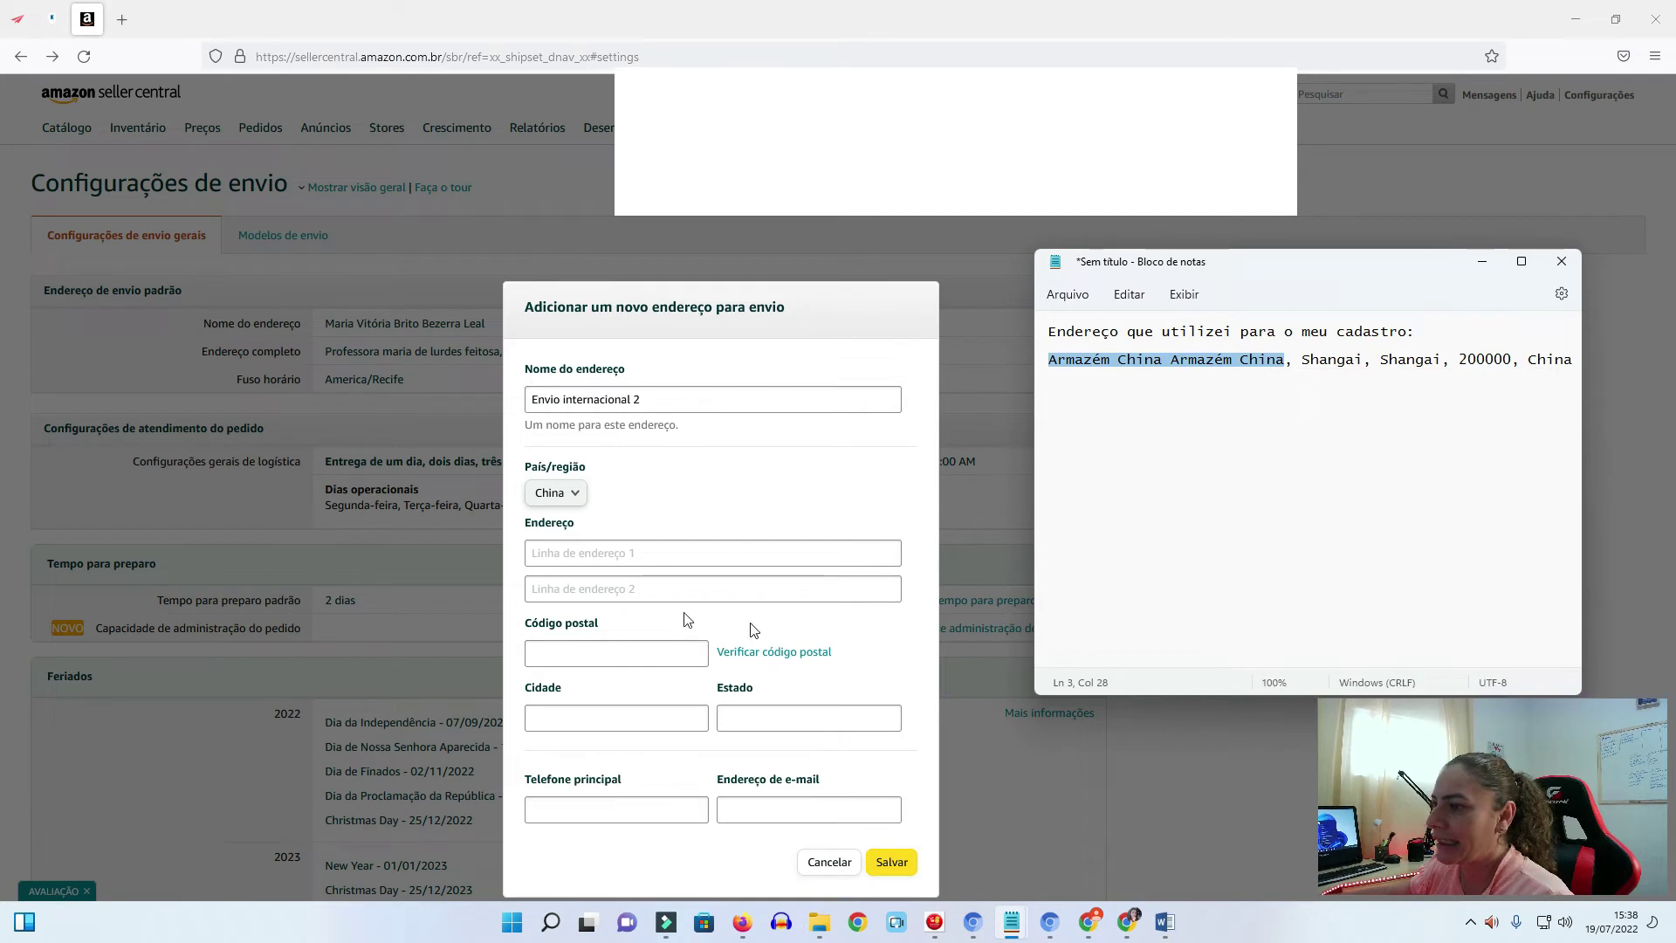
{"action": "right_click", "coordinate": [681, 552]}
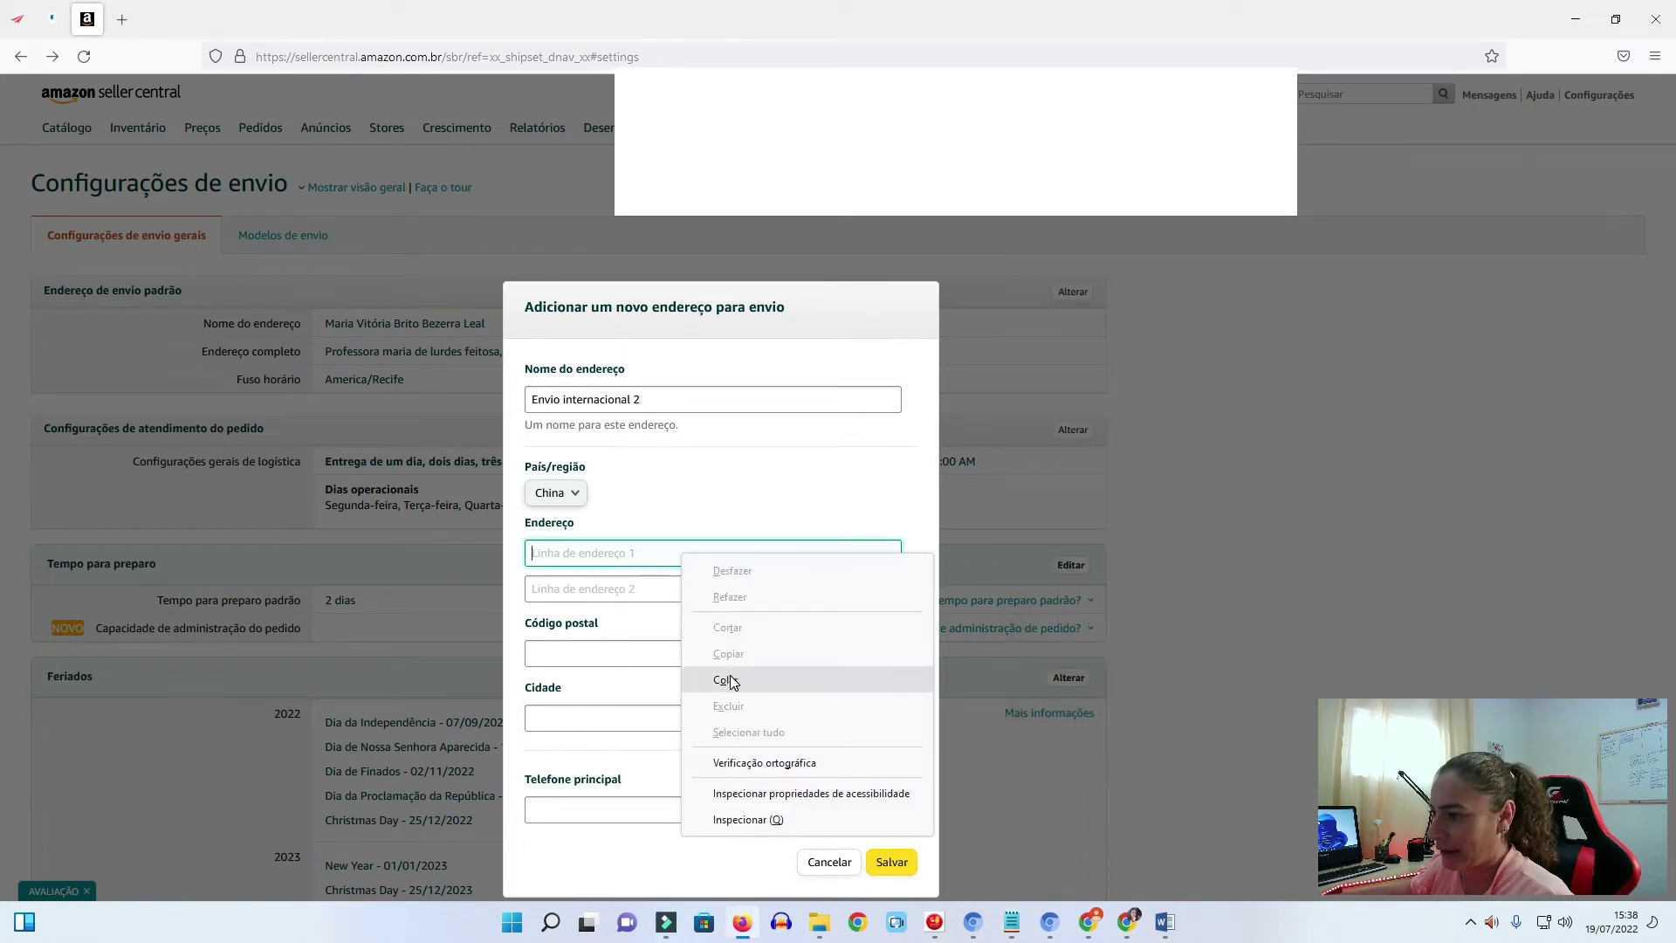
{"action": "left_click", "coordinate": [733, 679]}
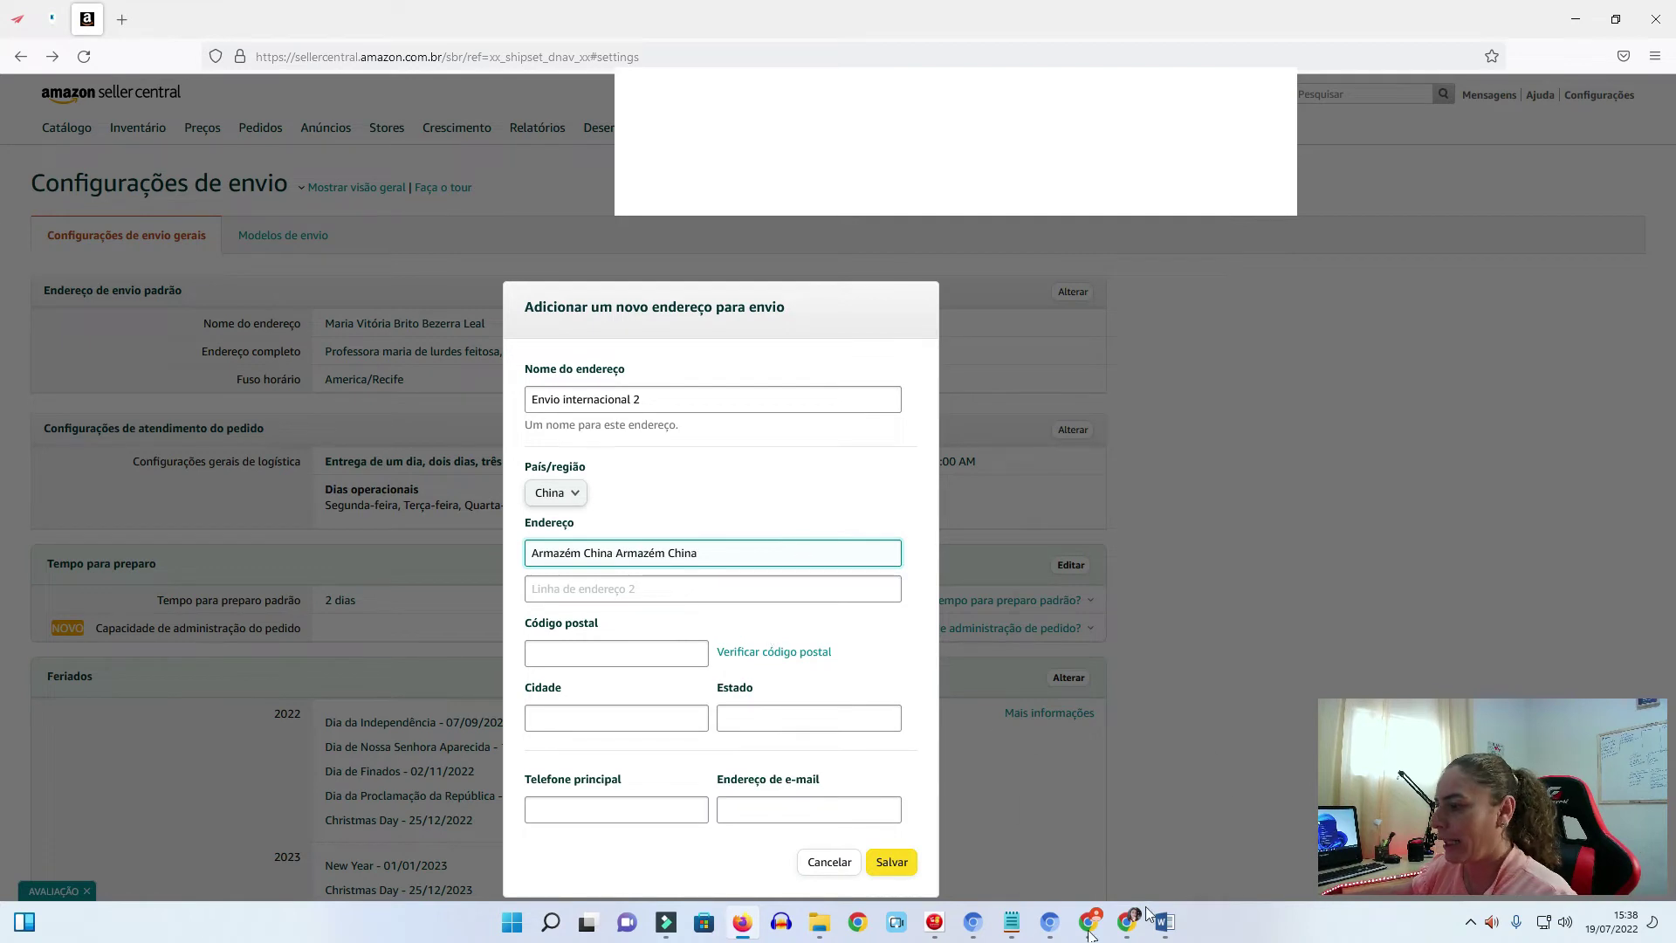
Copy the postal code from the Notepad note into the new shipping address's postal code field
{"action": "mouse_move", "coordinate": [1011, 929]}
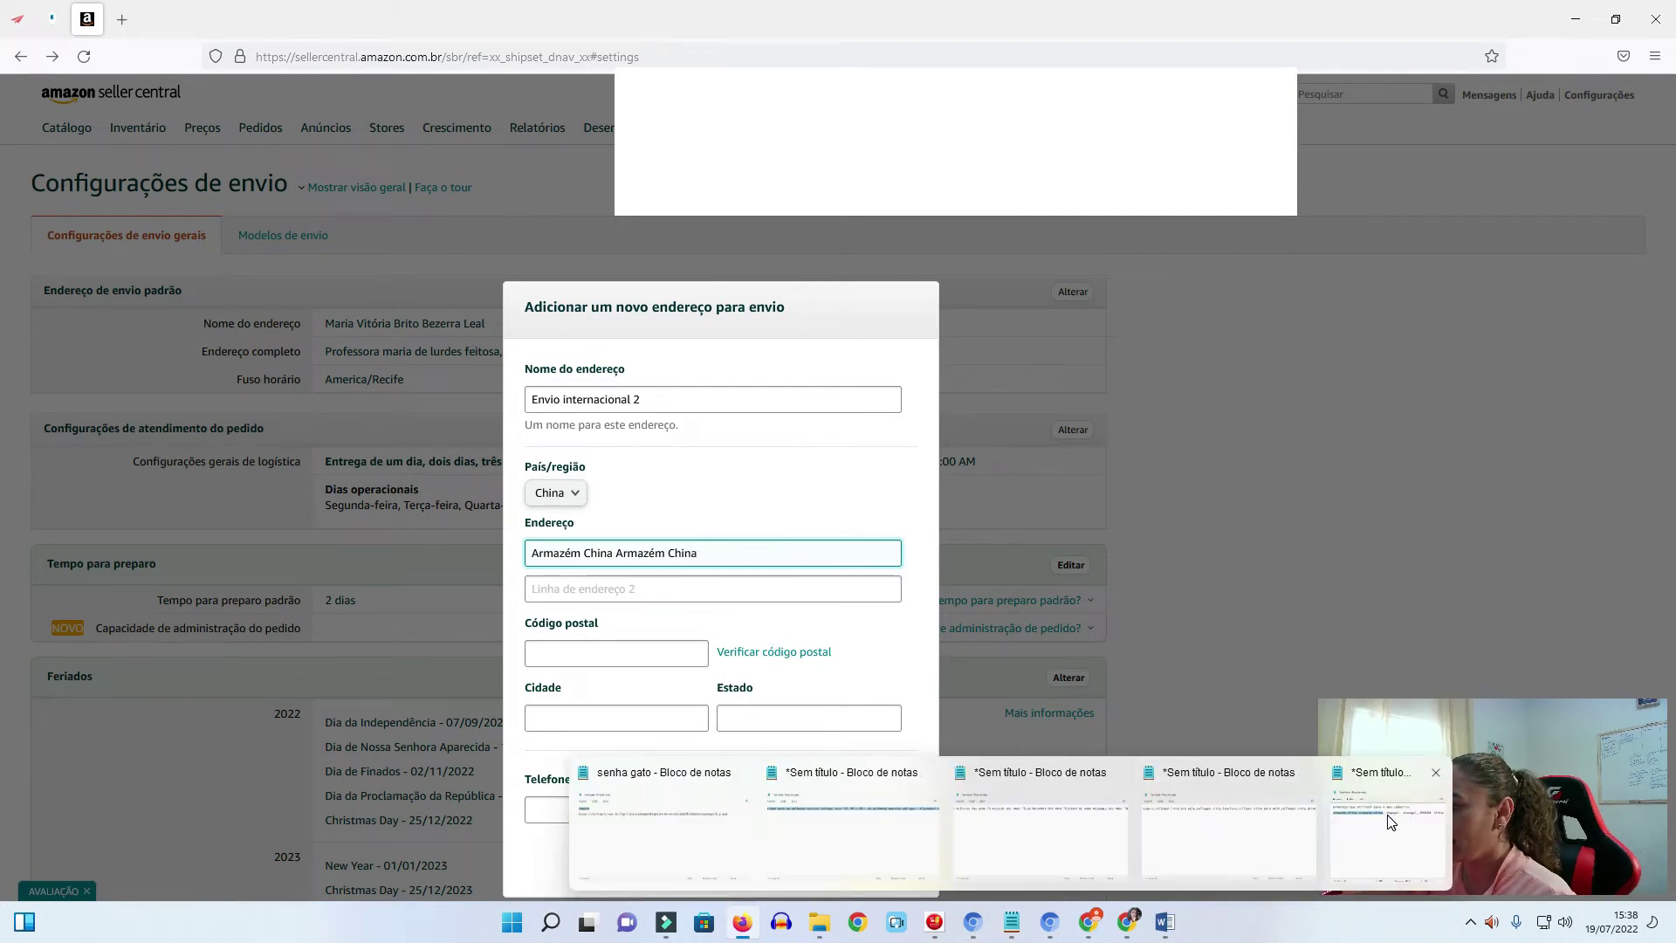
{"action": "left_click", "coordinate": [1292, 829]}
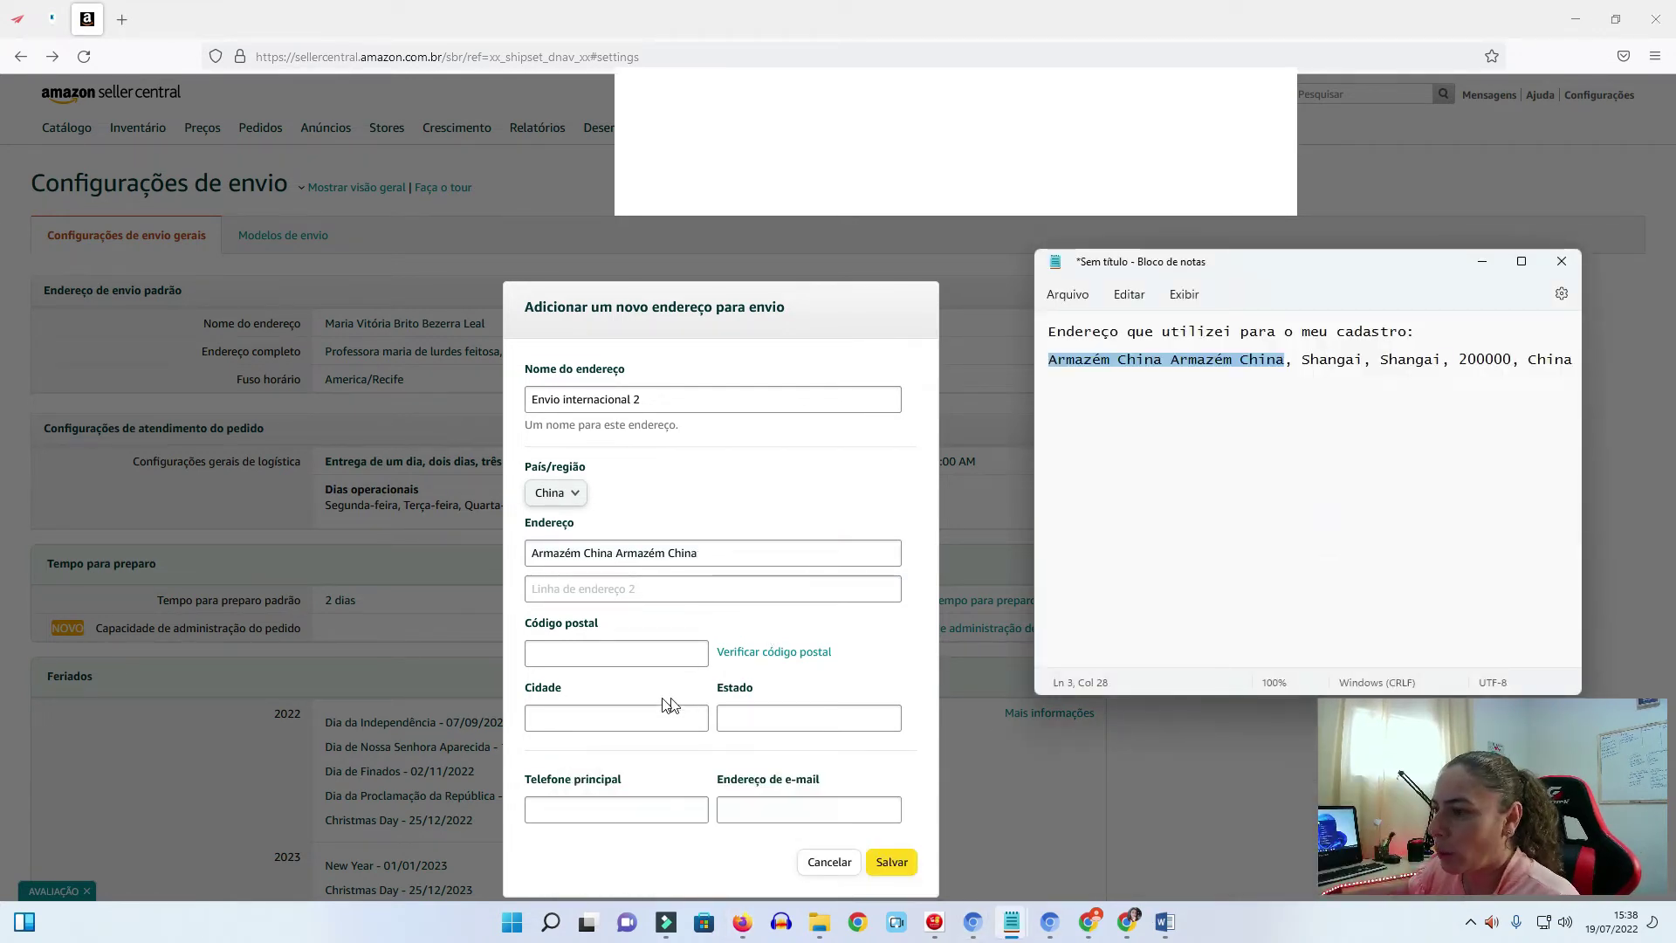
{"action": "left_click", "coordinate": [1507, 352]}
{"action": "double_click", "coordinate": [1507, 351]}
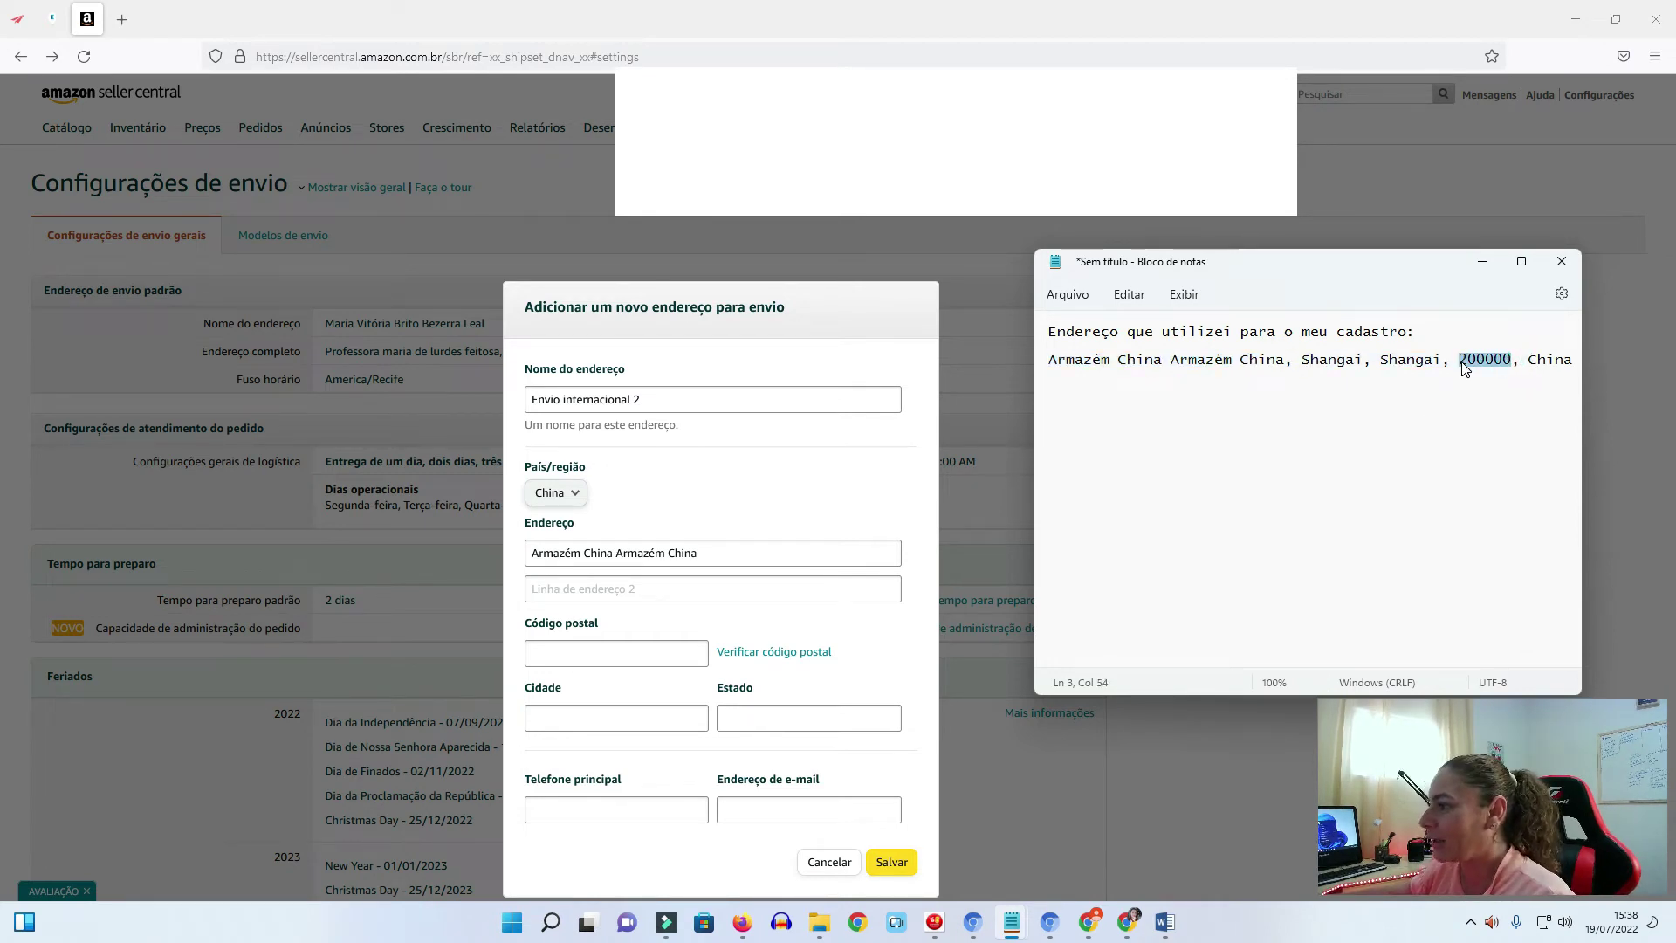
{"action": "right_click", "coordinate": [1484, 360]}
{"action": "left_click", "coordinate": [1250, 460]}
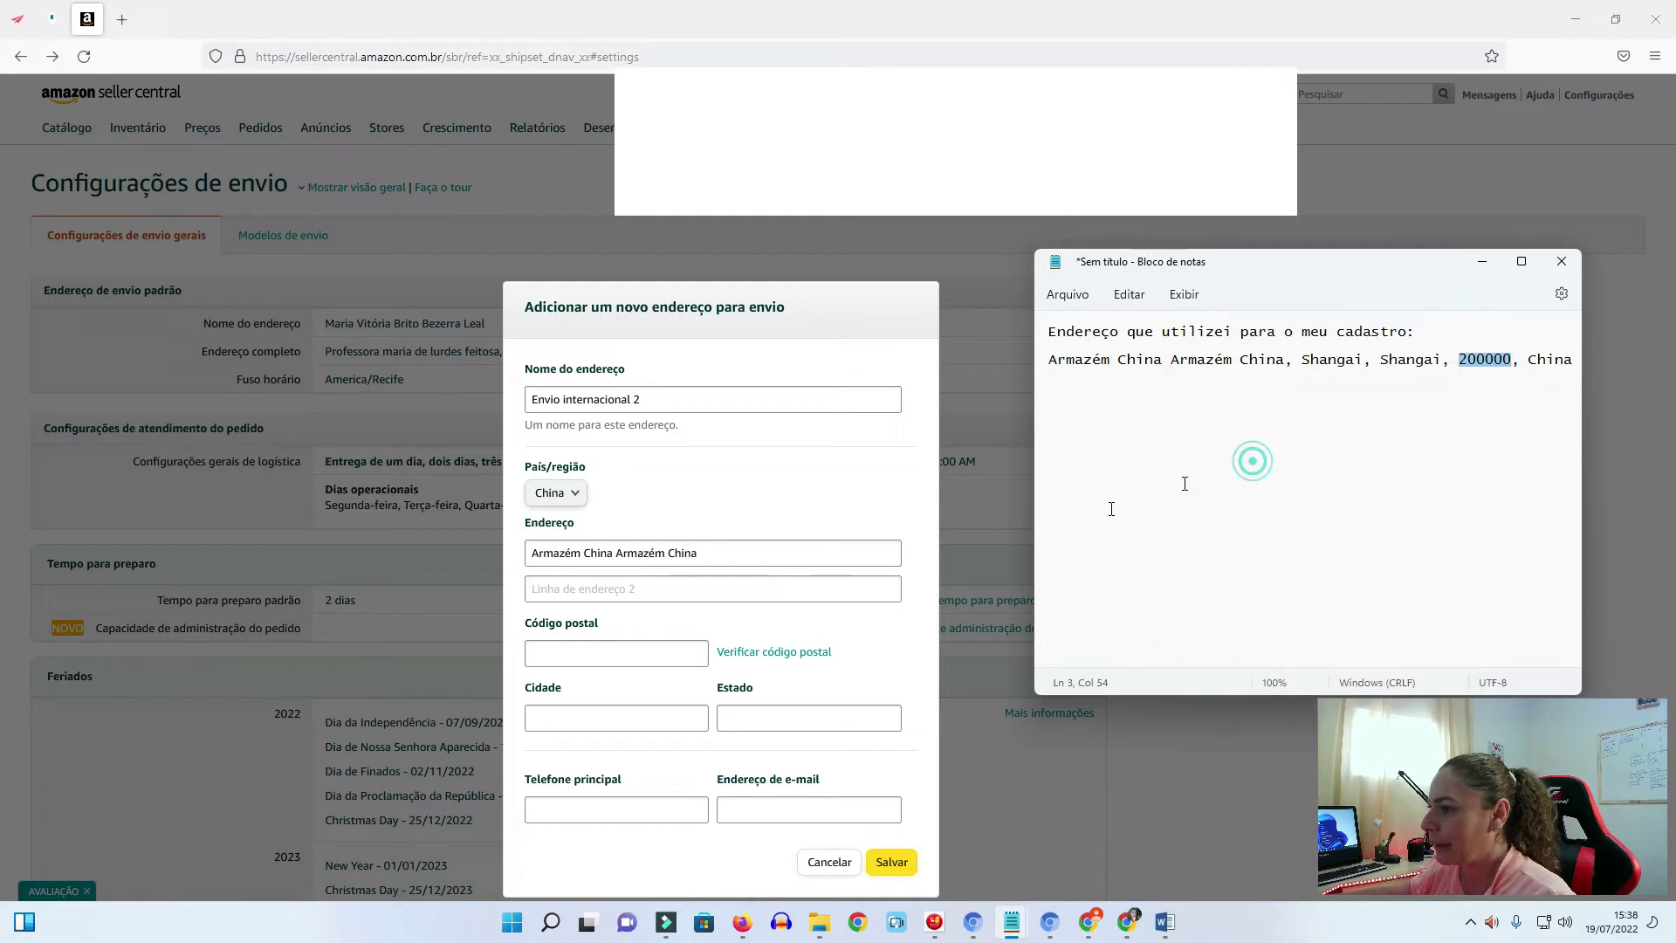
{"action": "left_click", "coordinate": [600, 653]}
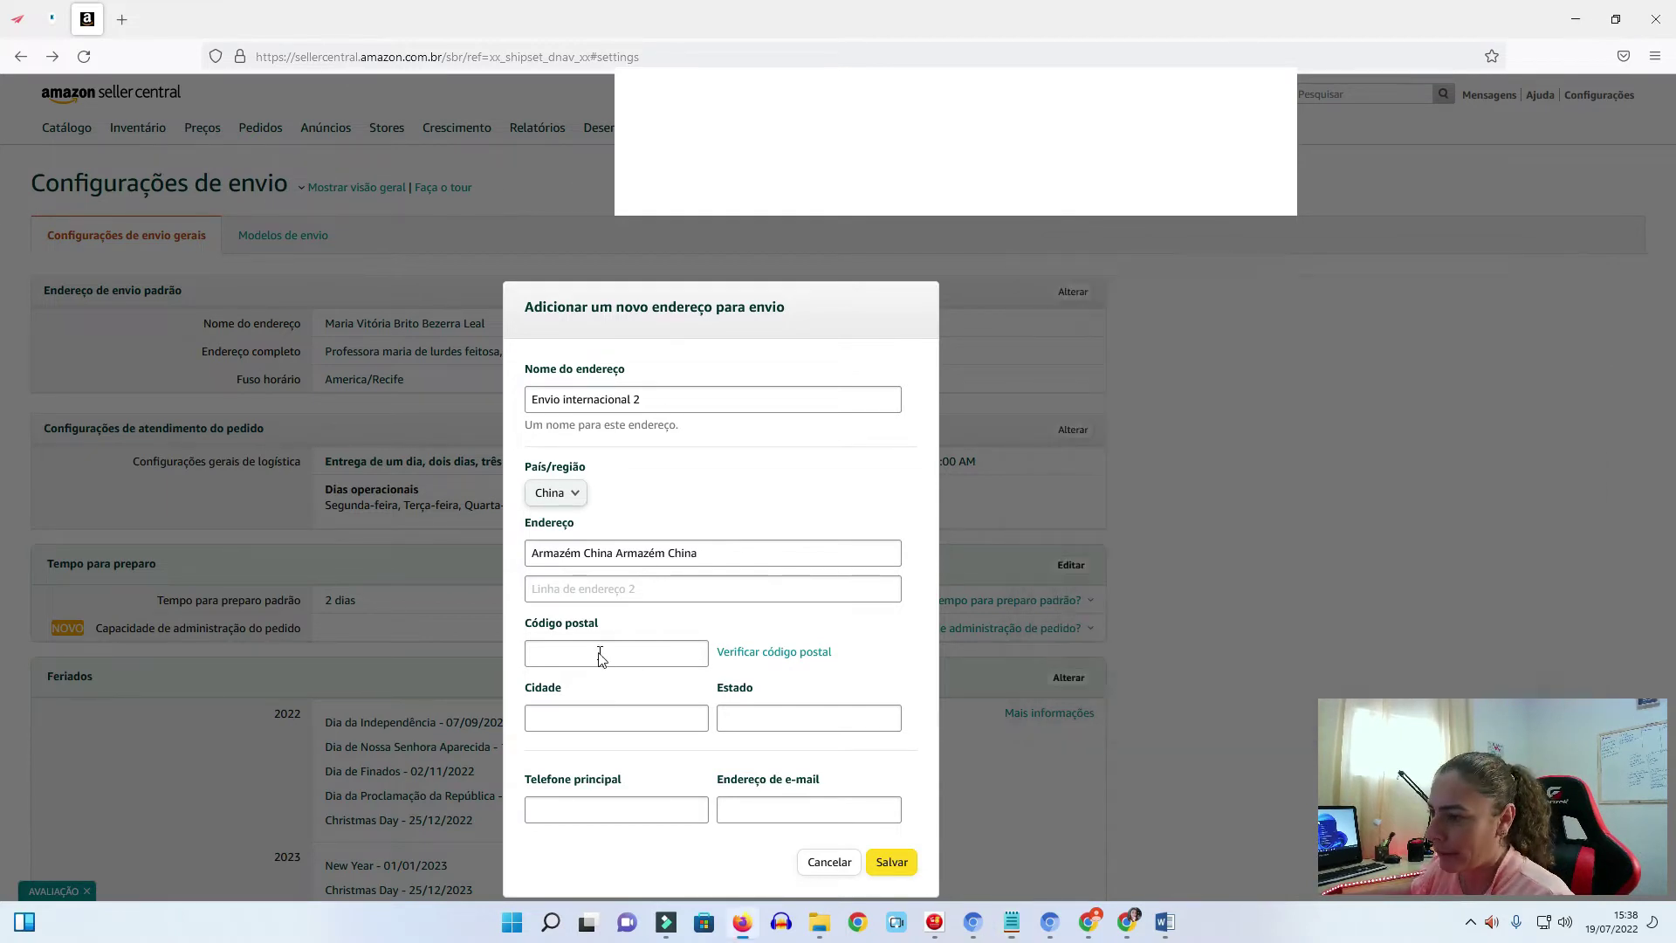
{"action": "right_click", "coordinate": [601, 655]}
{"action": "left_click", "coordinate": [637, 785]}
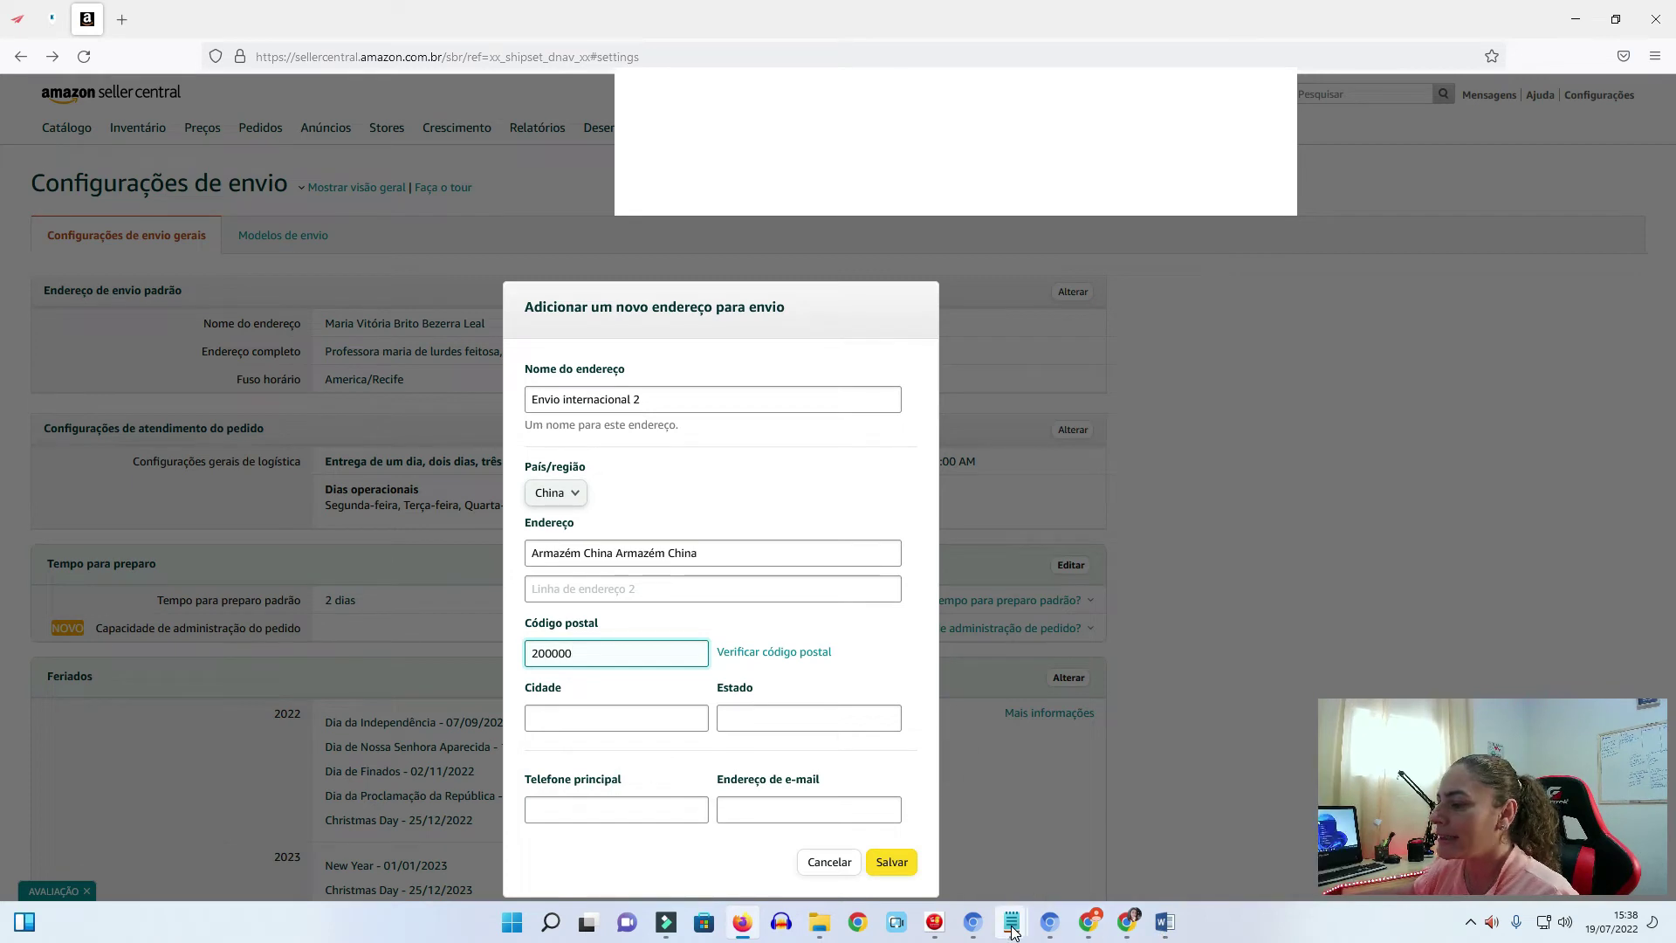
Copy the city name from the Notepad note into both the city and state fields of the new address
{"action": "mouse_move", "coordinate": [1011, 922]}
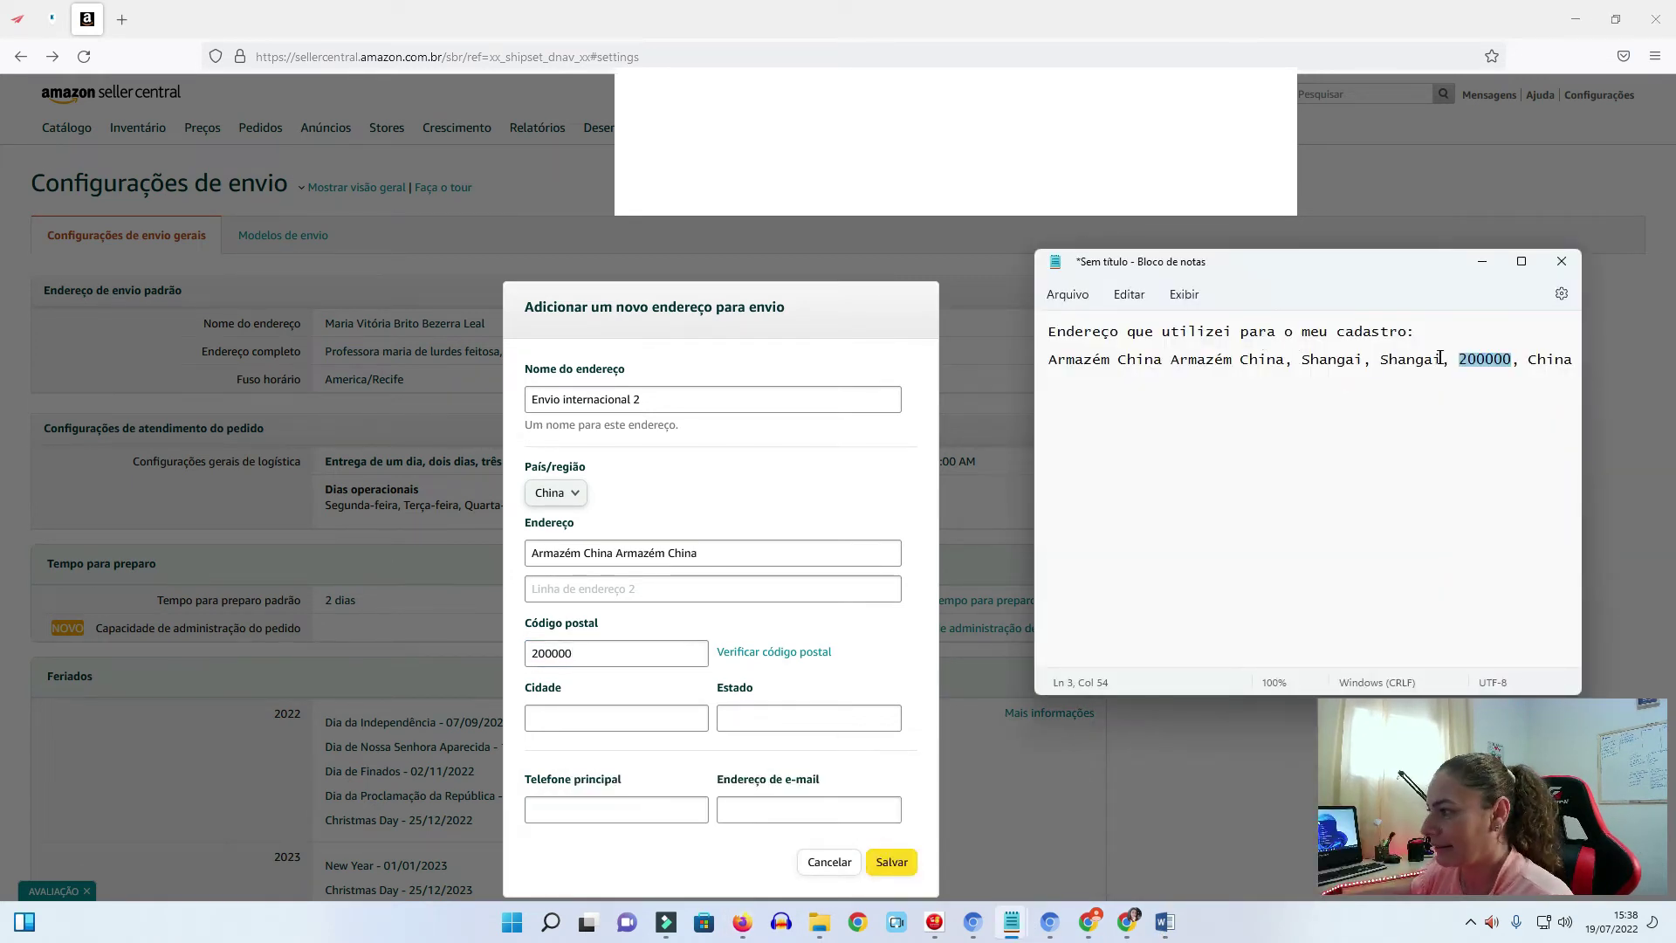
{"action": "double_click", "coordinate": [1410, 358]}
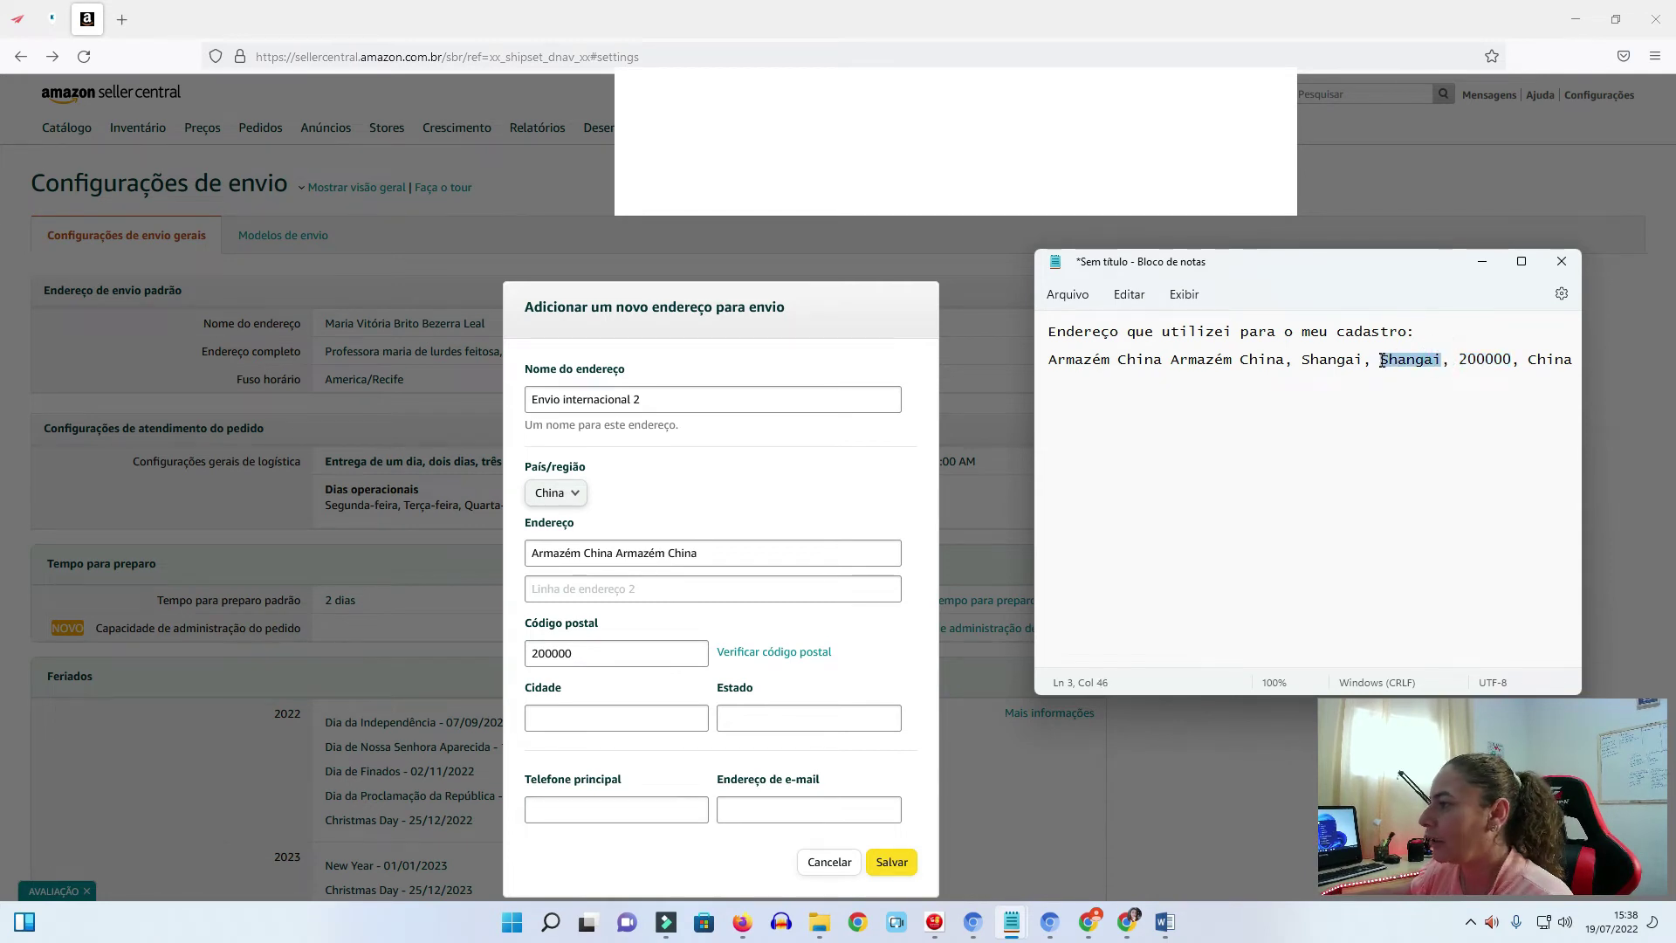
{"action": "right_click", "coordinate": [1387, 363]}
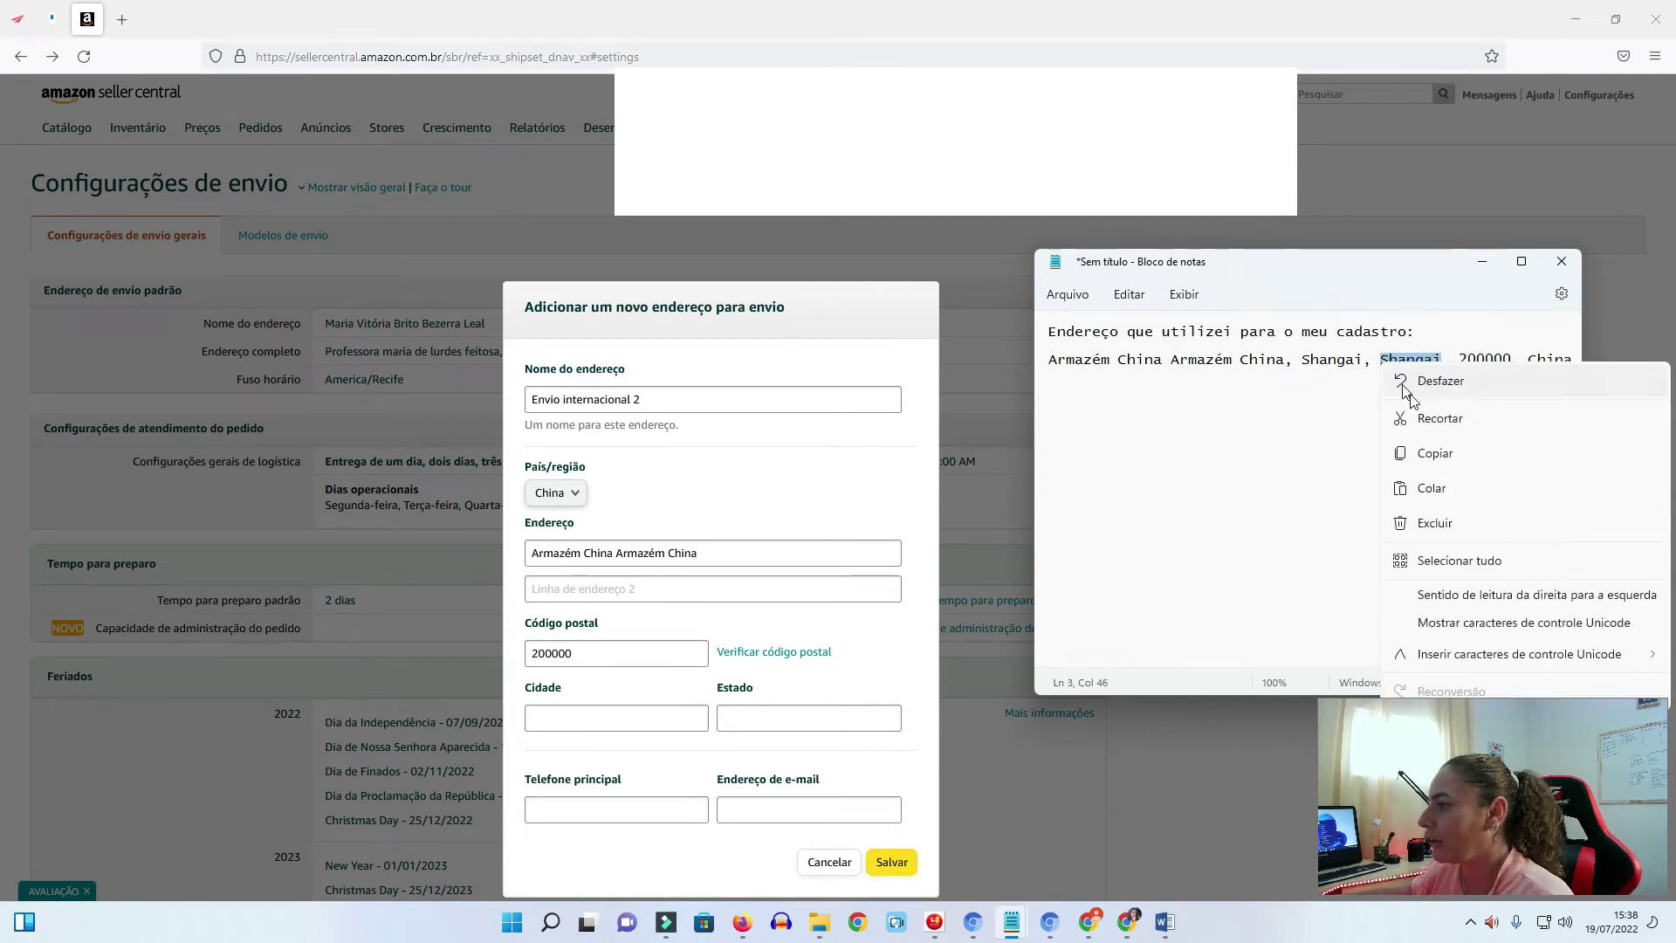
{"action": "left_click", "coordinate": [1431, 453]}
{"action": "right_click", "coordinate": [623, 718]}
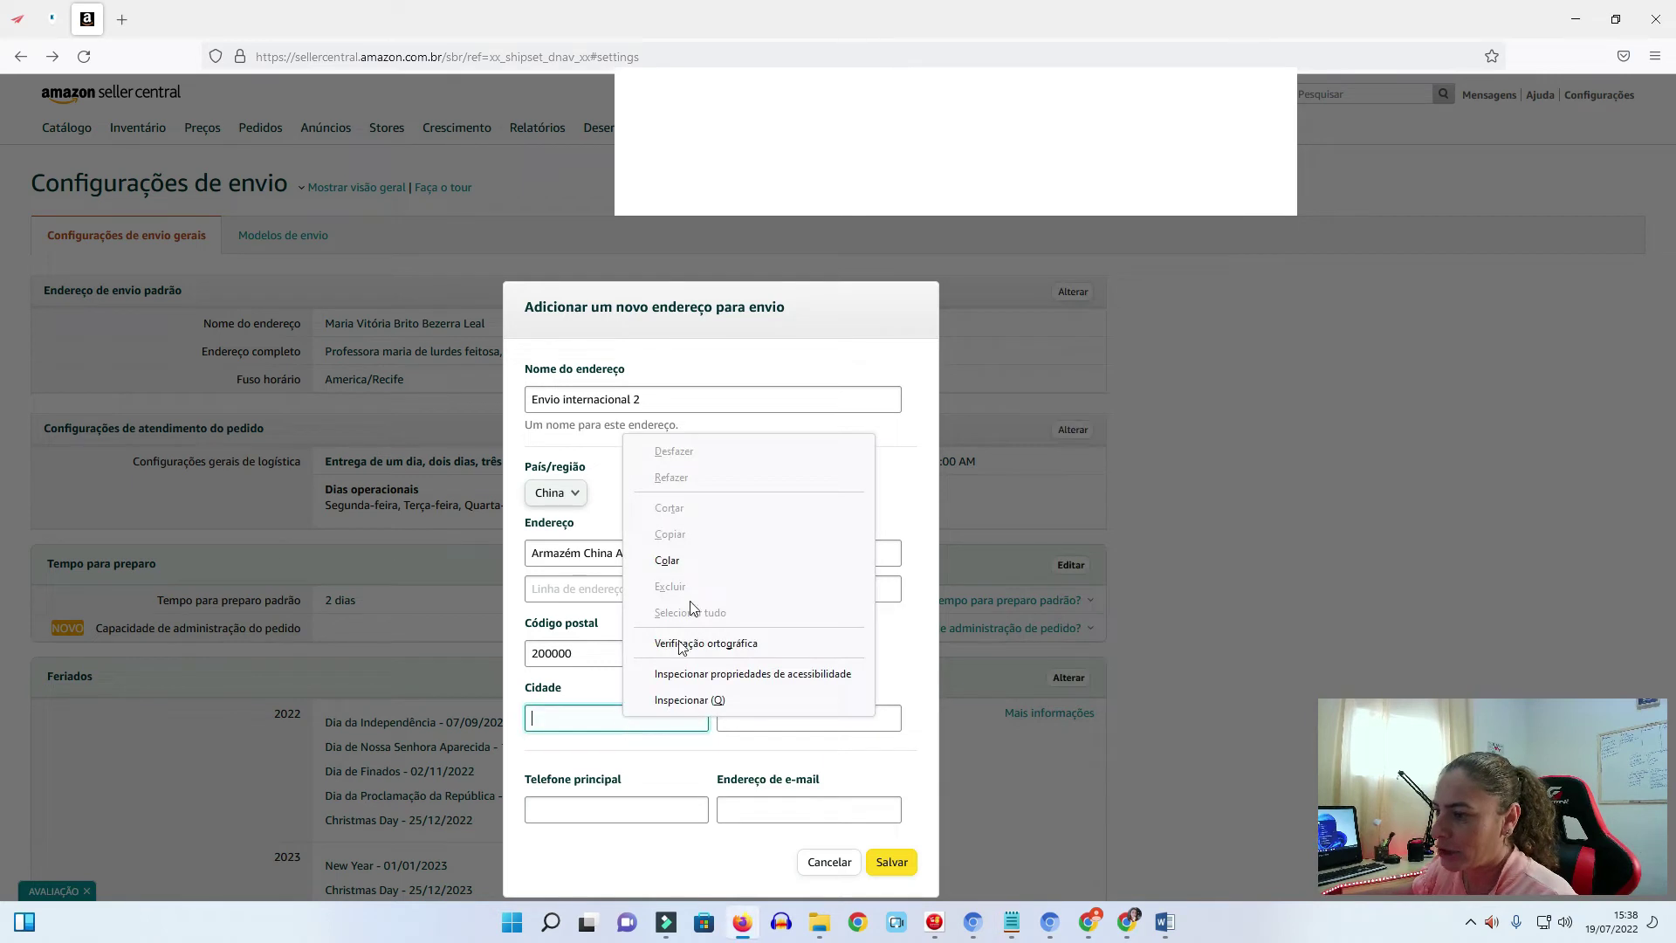
{"action": "left_click", "coordinate": [698, 567]}
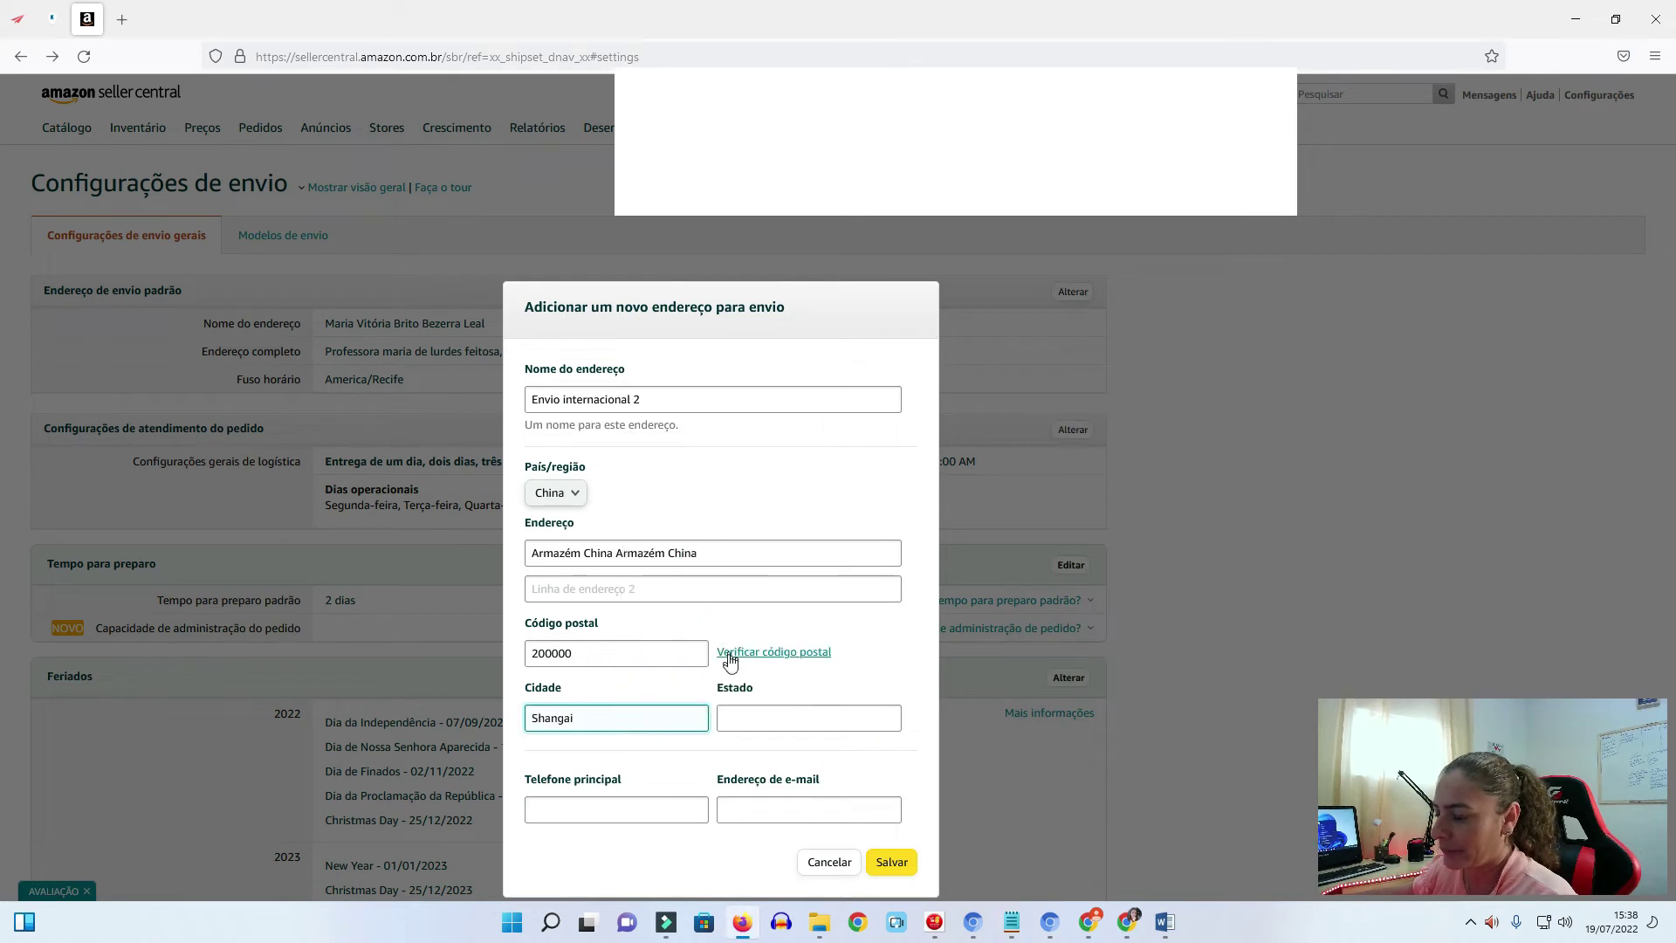
{"action": "right_click", "coordinate": [762, 723]}
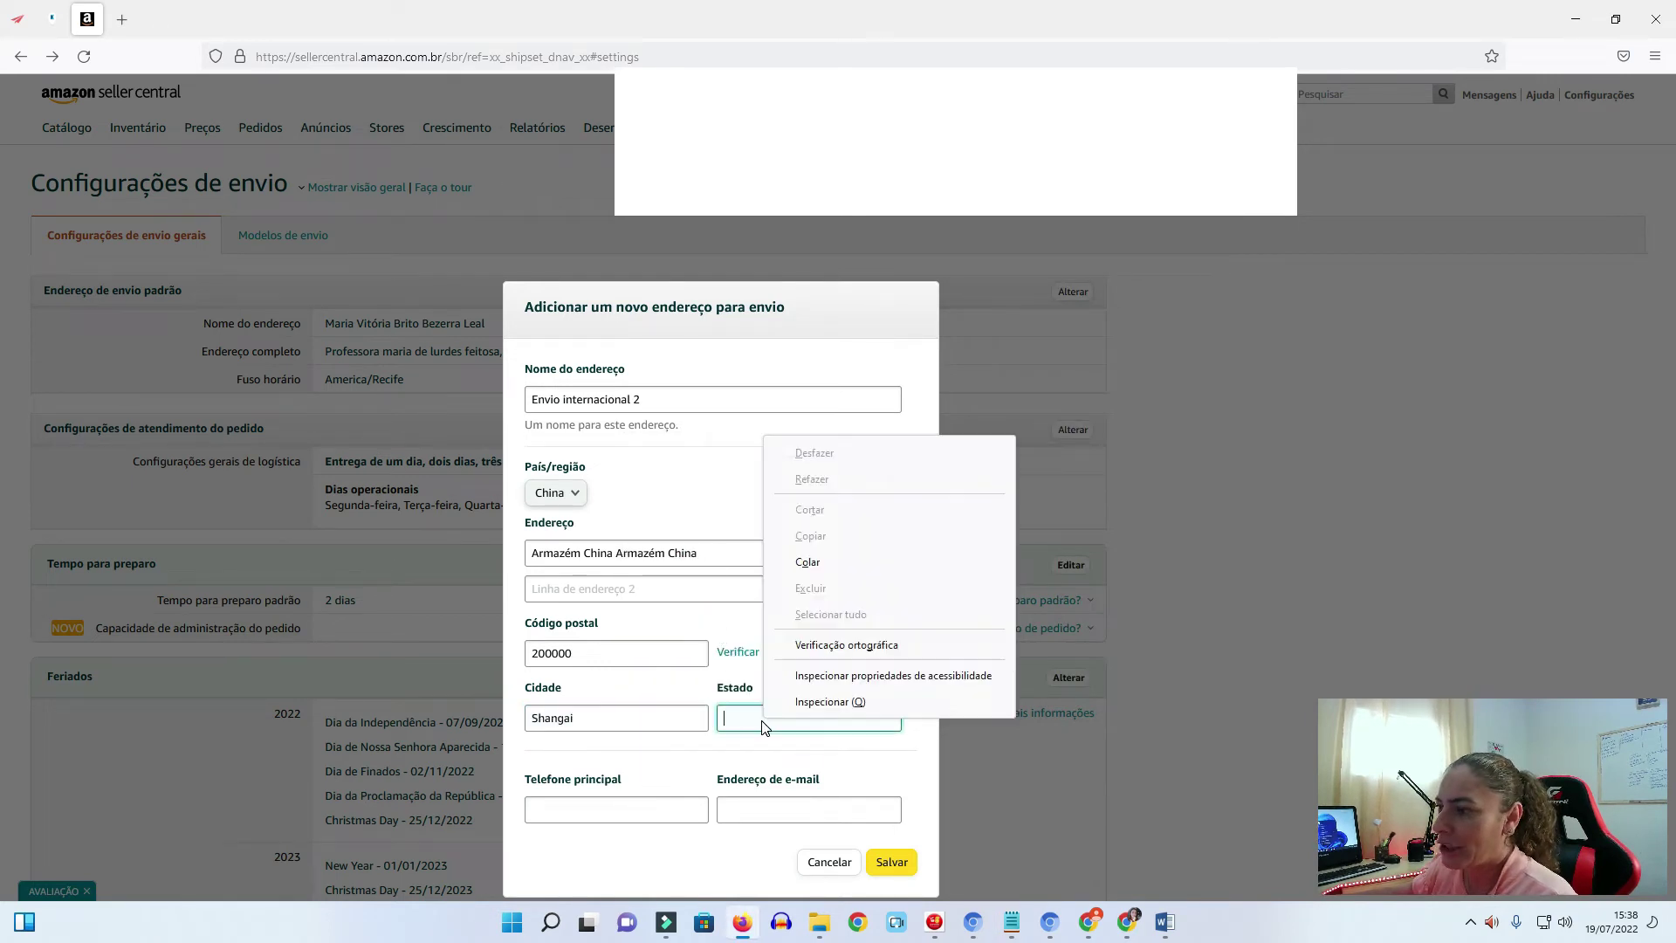
{"action": "left_click", "coordinate": [831, 563]}
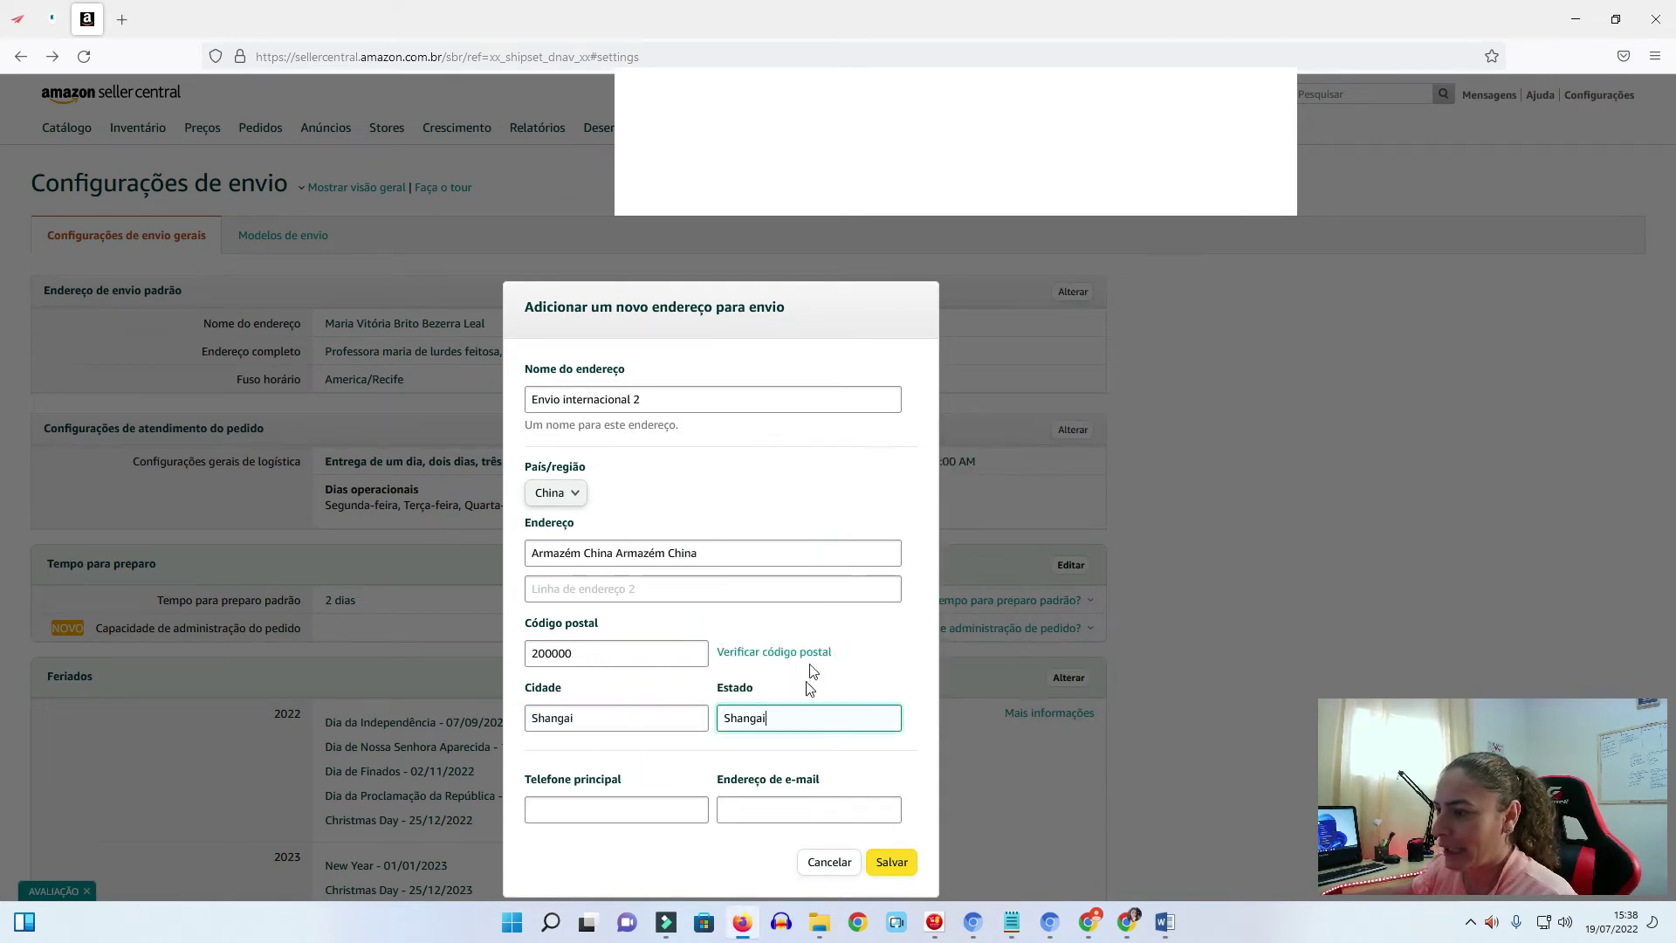
Fill in the contact's primary phone number and e-mail address for the new shipping address
{"action": "left_click", "coordinate": [669, 811]}
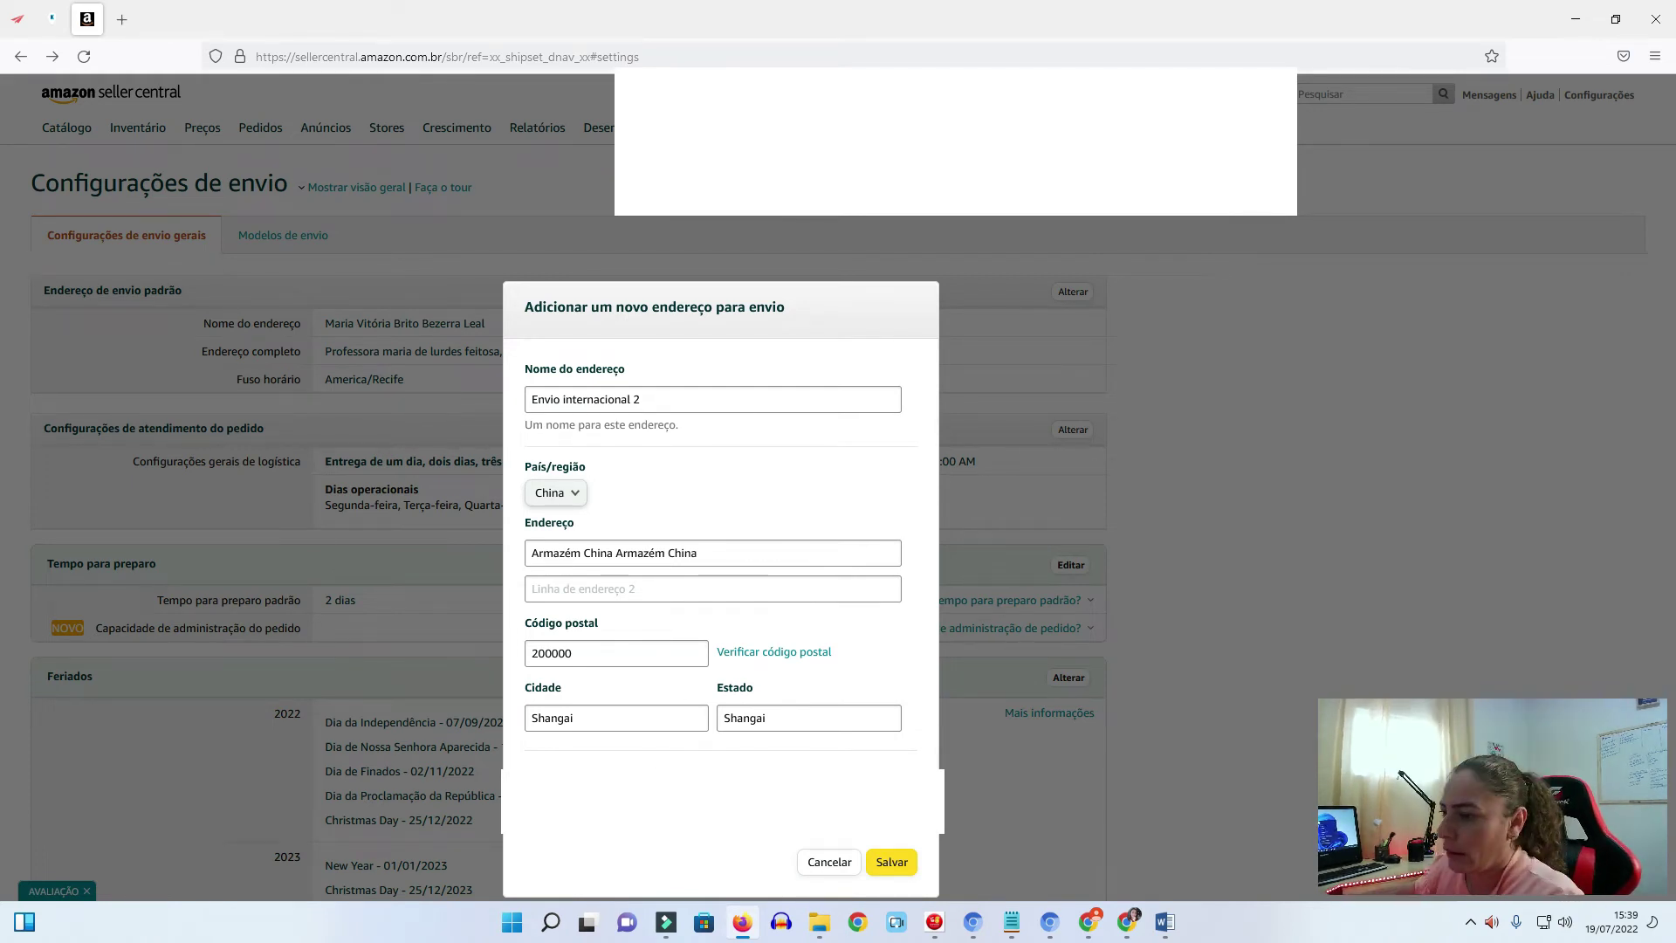
{"action": "right_click", "coordinate": [677, 766]}
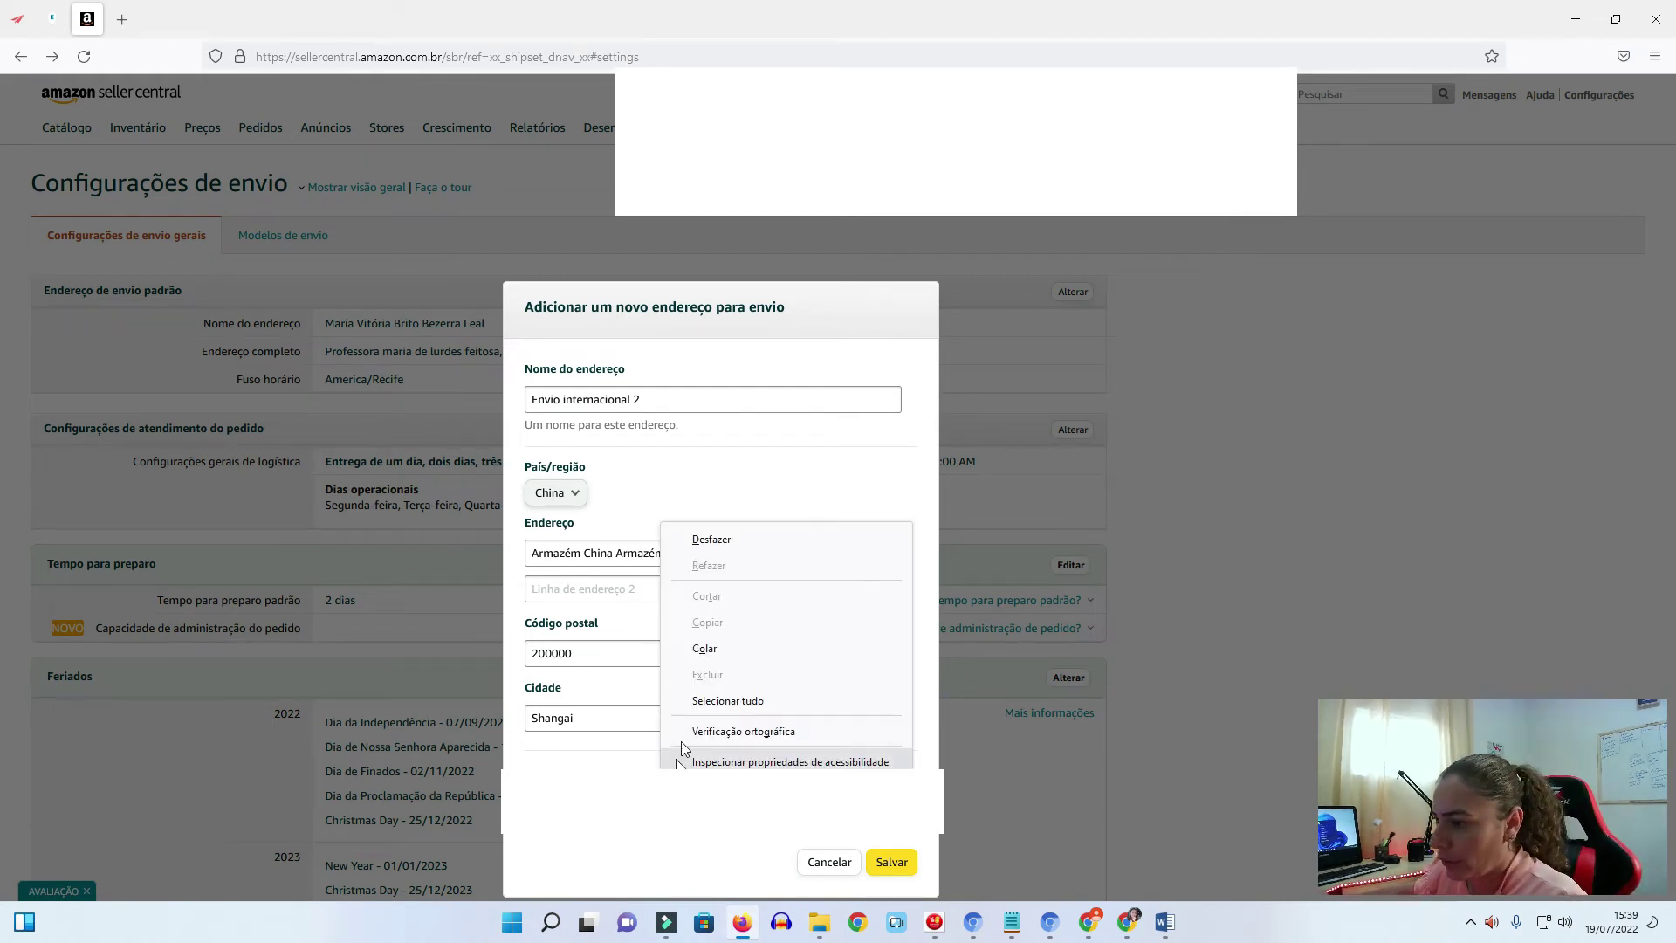
{"action": "left_click", "coordinate": [705, 649]}
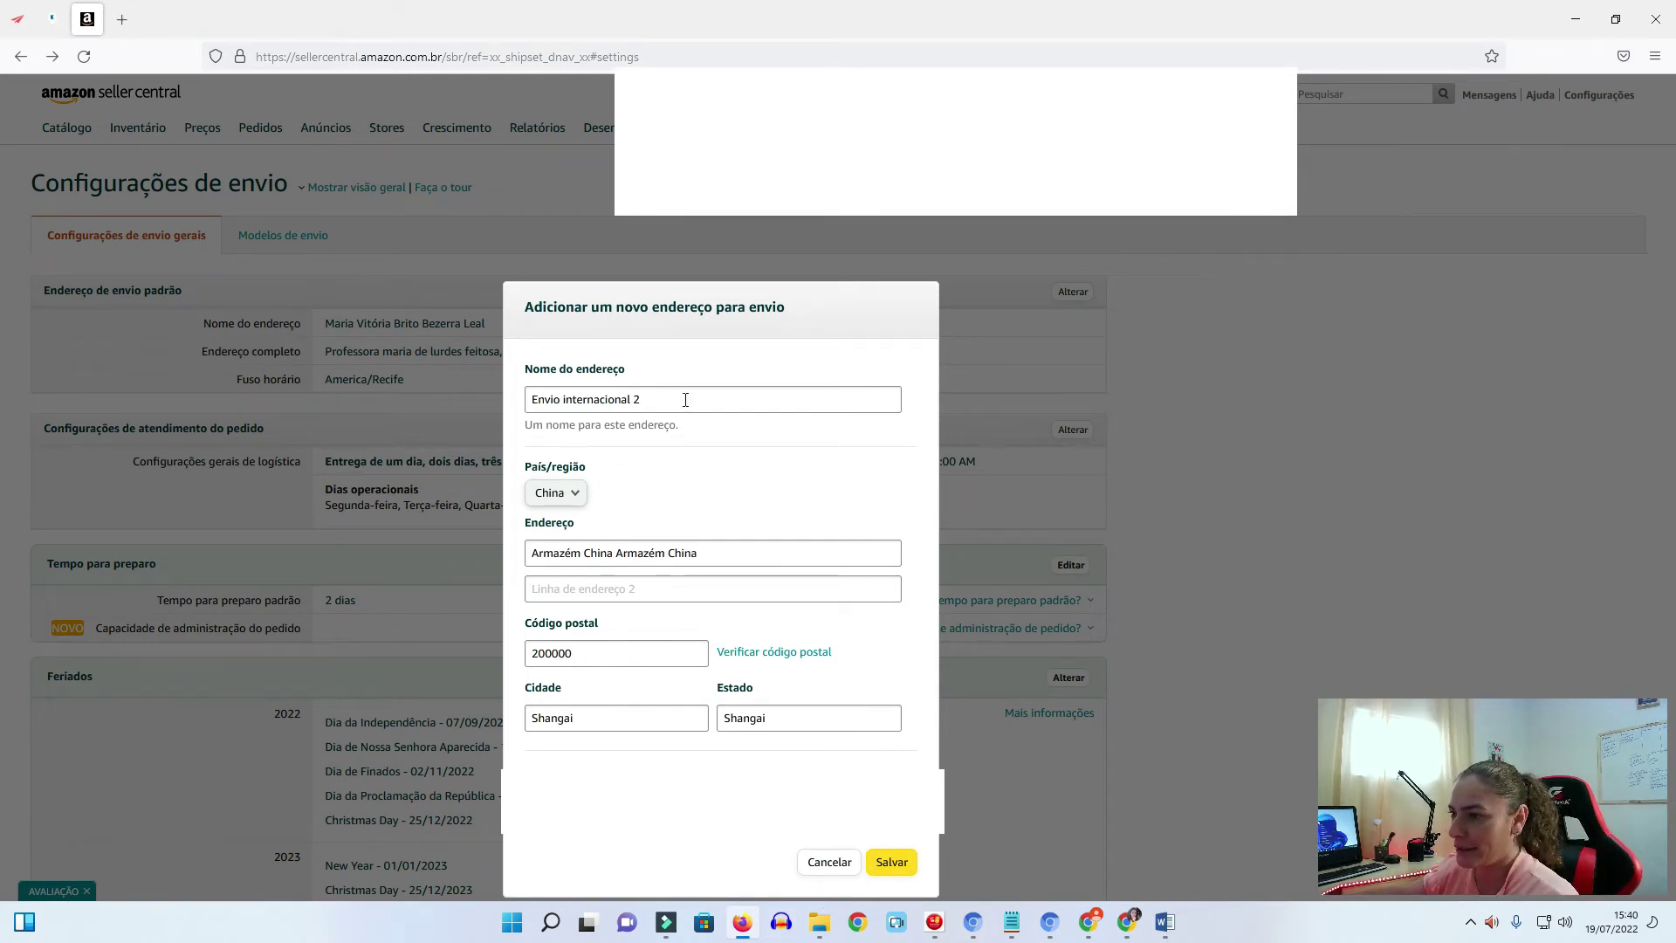
Review the street line, postal code, city and state entered, and save the new shipping address
{"action": "left_click", "coordinate": [734, 546]}
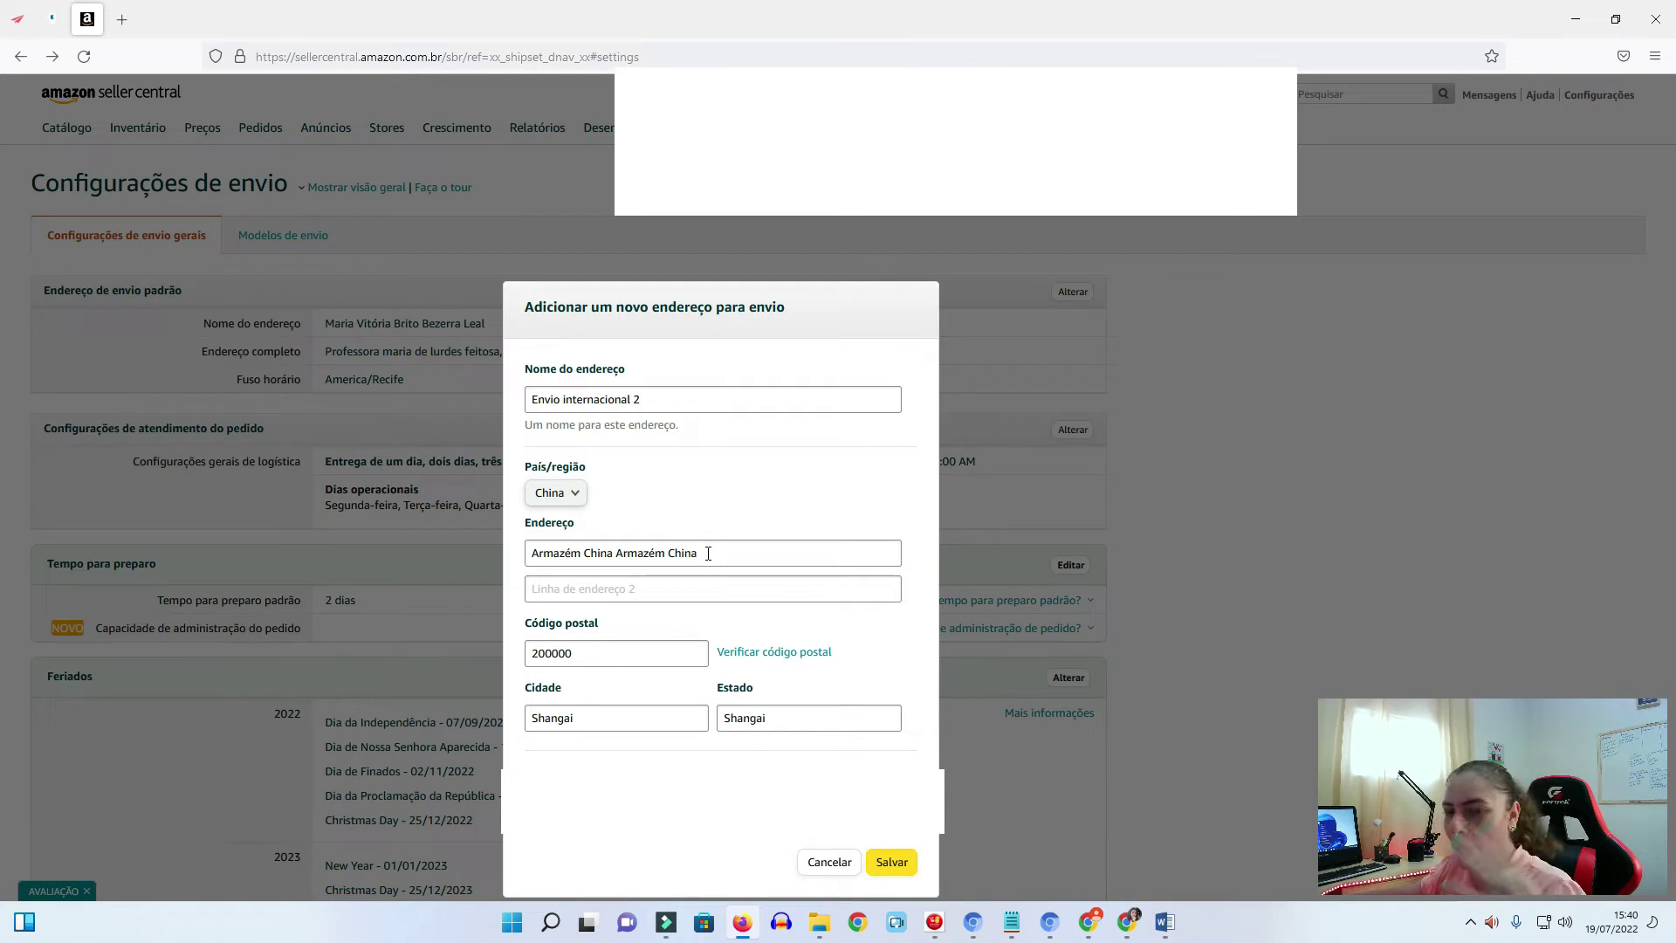
{"action": "left_click_drag", "start_coordinate": [593, 652], "coordinate": [512, 661]}
{"action": "left_click", "coordinate": [589, 724]}
{"action": "left_click_drag", "start_coordinate": [589, 723], "coordinate": [513, 721]}
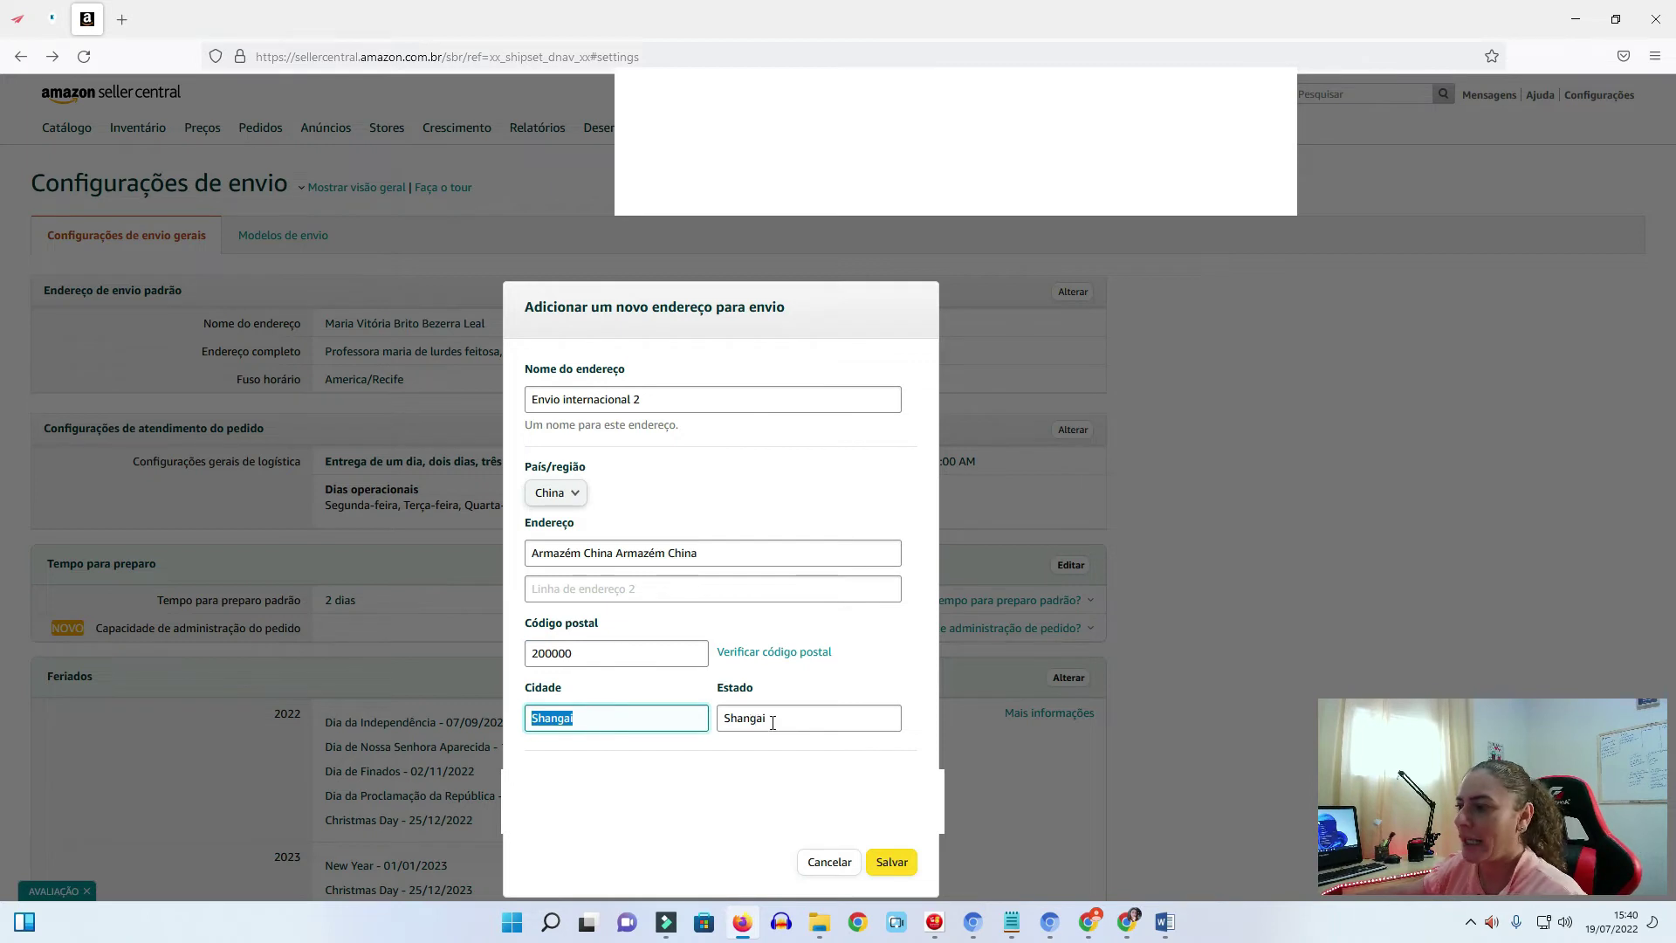
{"action": "left_click_drag", "start_coordinate": [772, 722], "coordinate": [680, 737]}
{"action": "left_click", "coordinate": [680, 736]}
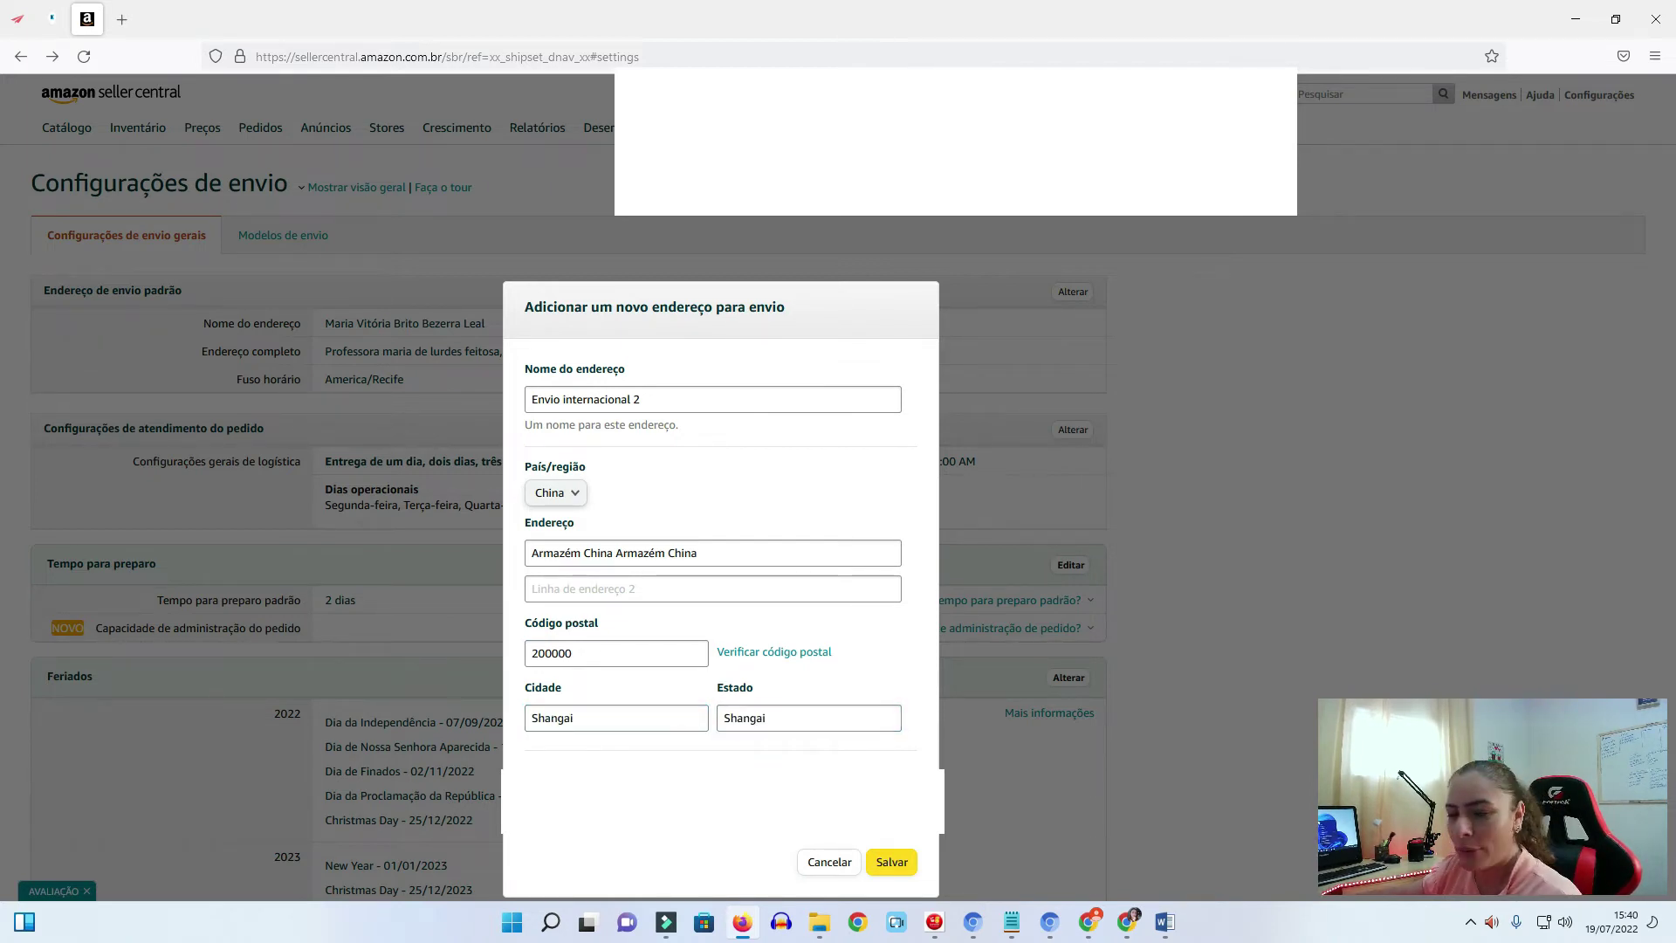
{"action": "left_click", "coordinate": [893, 862]}
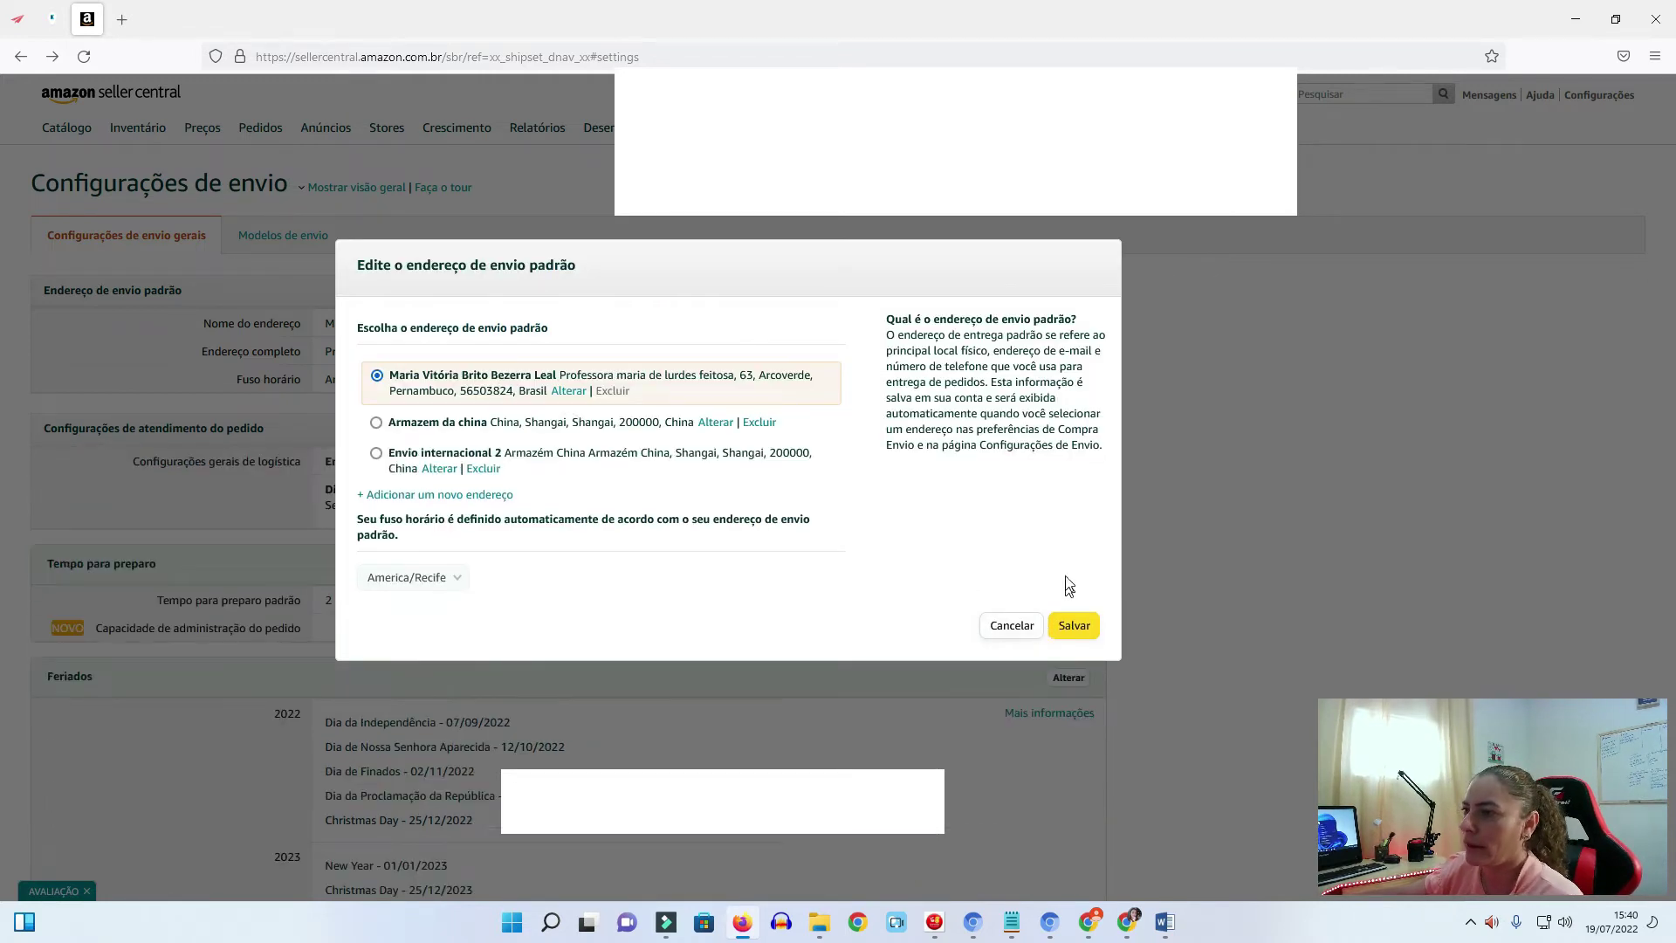
Make "Armazem da china" the default shipping address with the time zone (UTC+3:00) Ásia/Kuwait and save it
{"action": "left_click", "coordinate": [376, 424]}
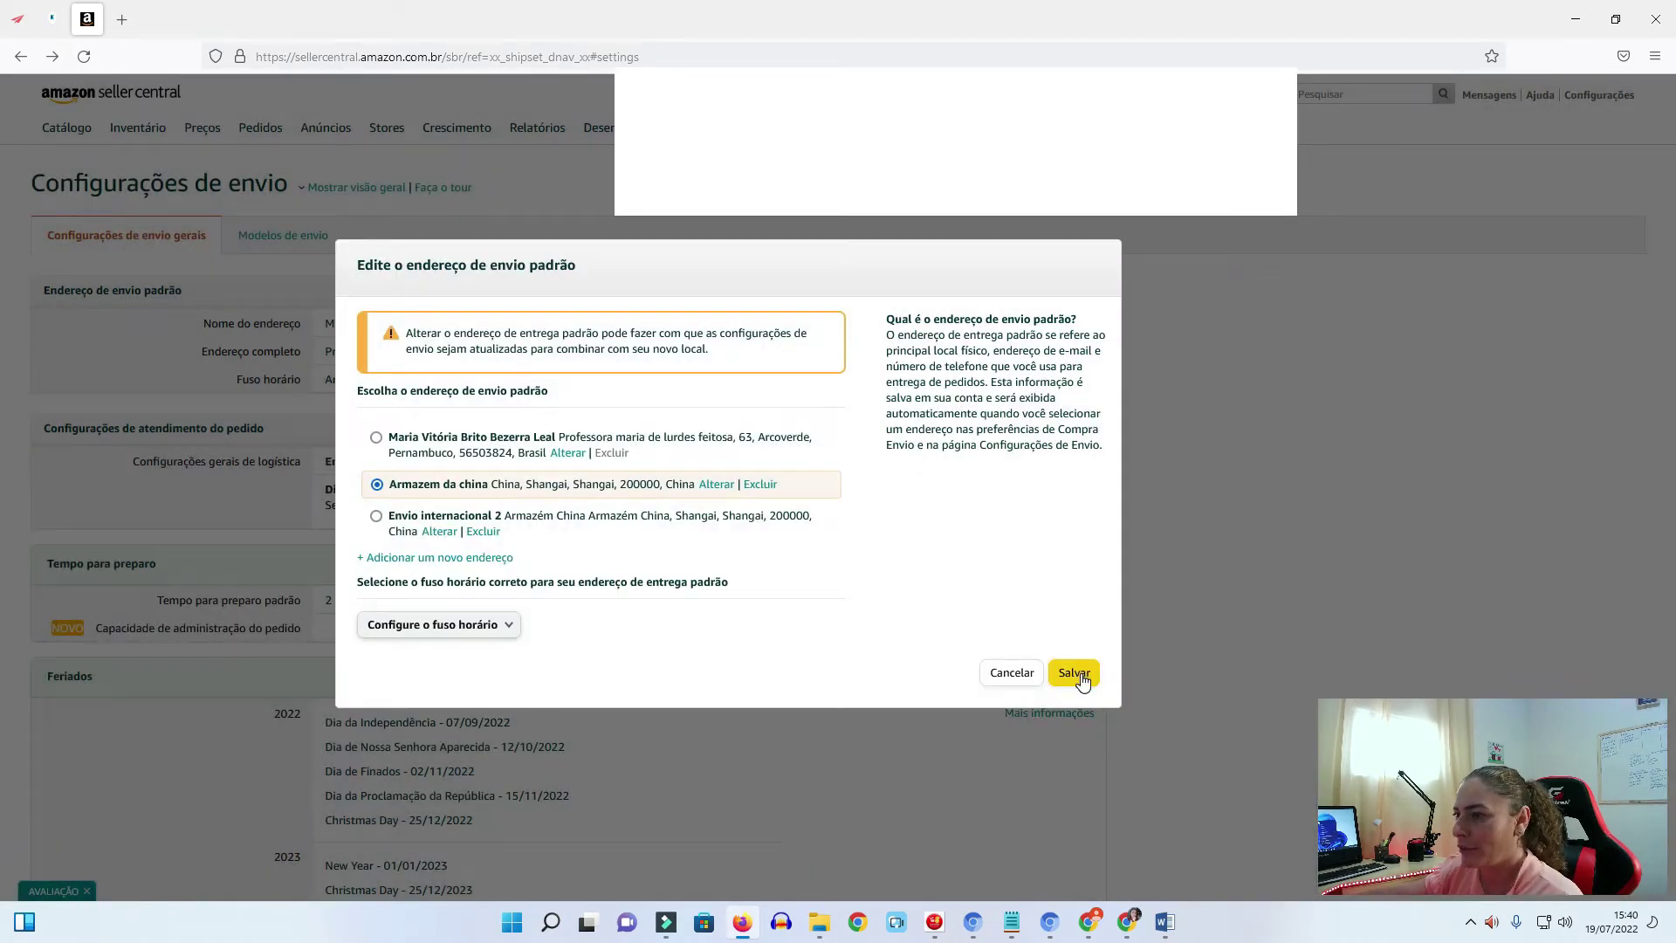
{"action": "left_click", "coordinate": [1081, 674]}
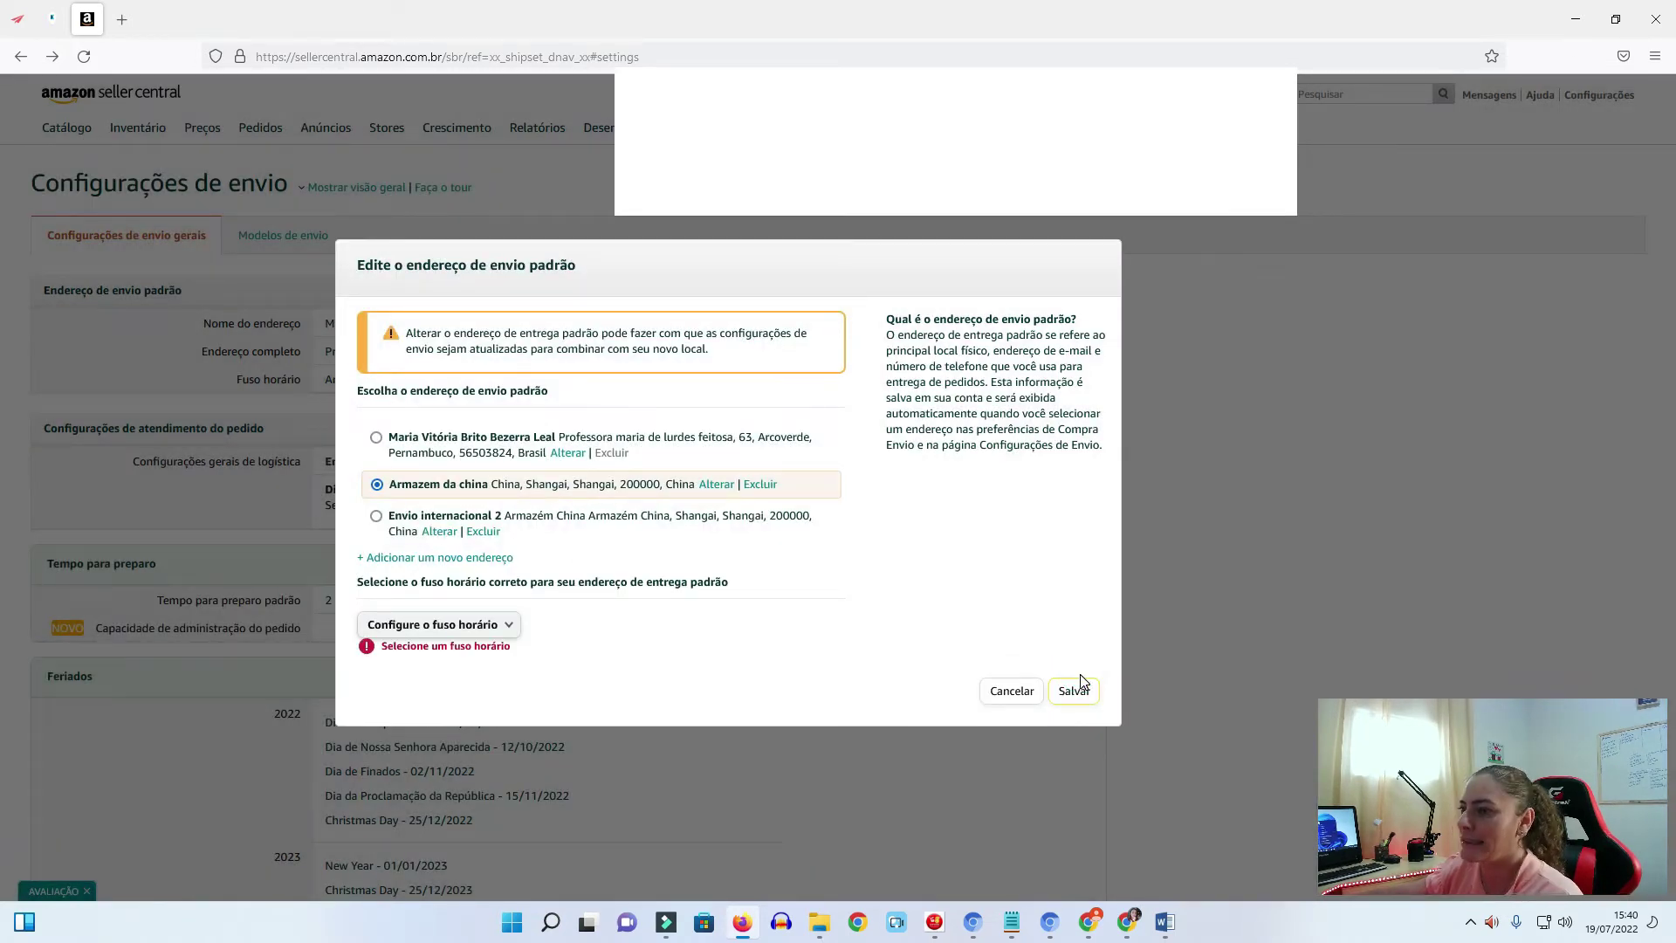
{"action": "left_click", "coordinate": [478, 625]}
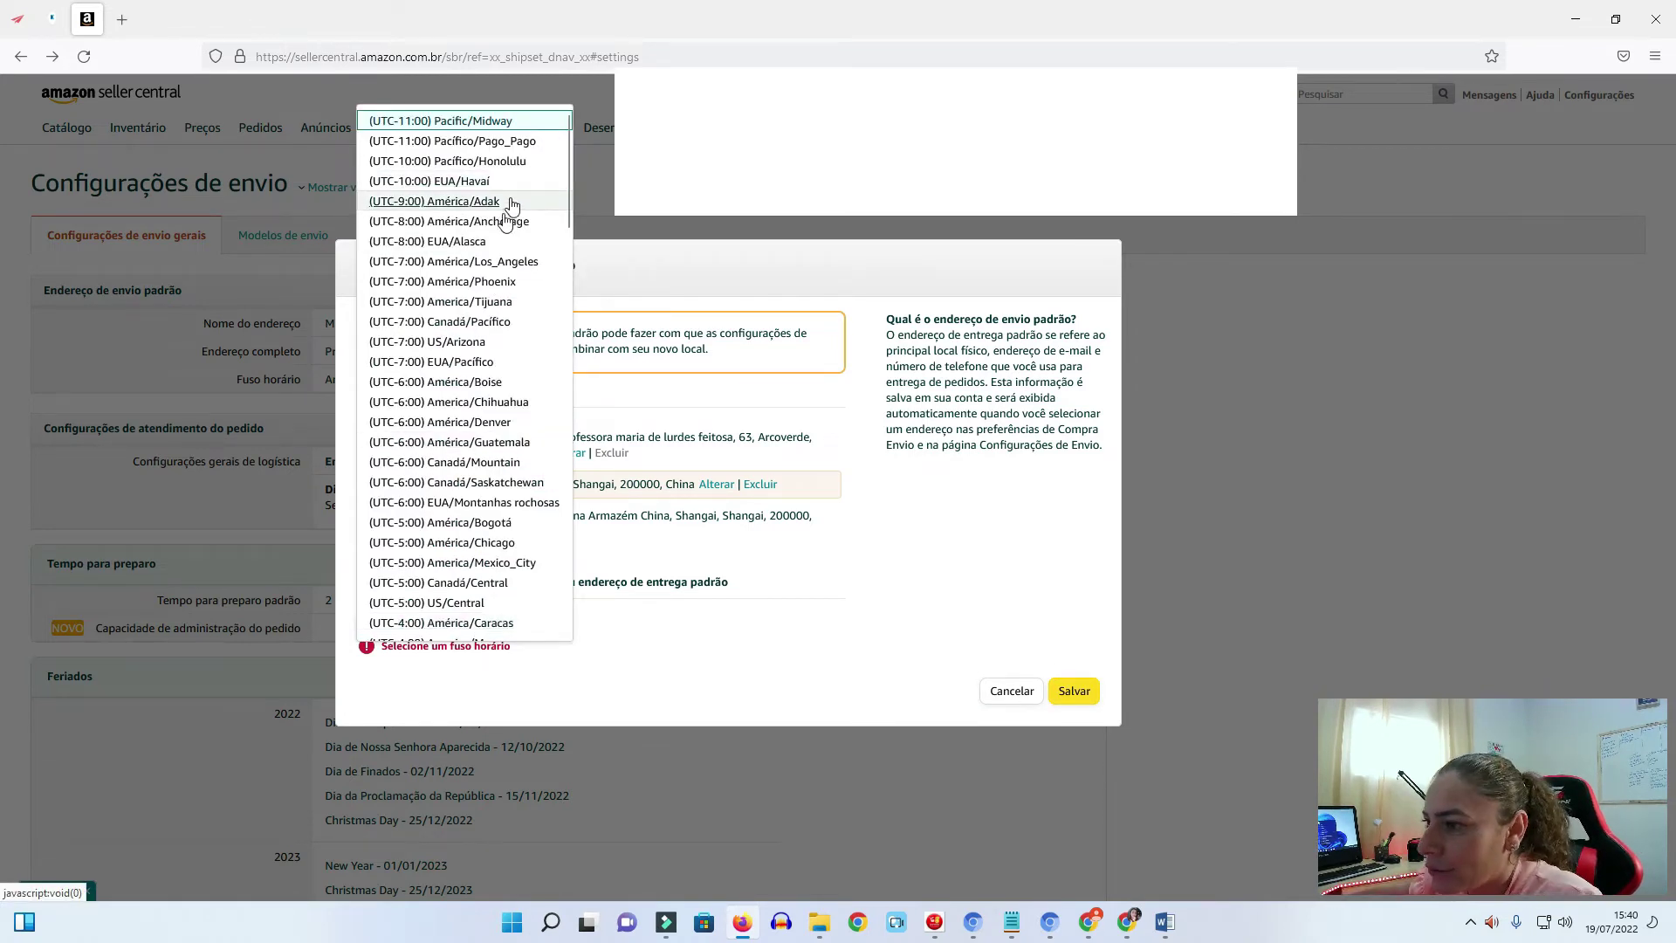
{"action": "left_click", "coordinate": [931, 542]}
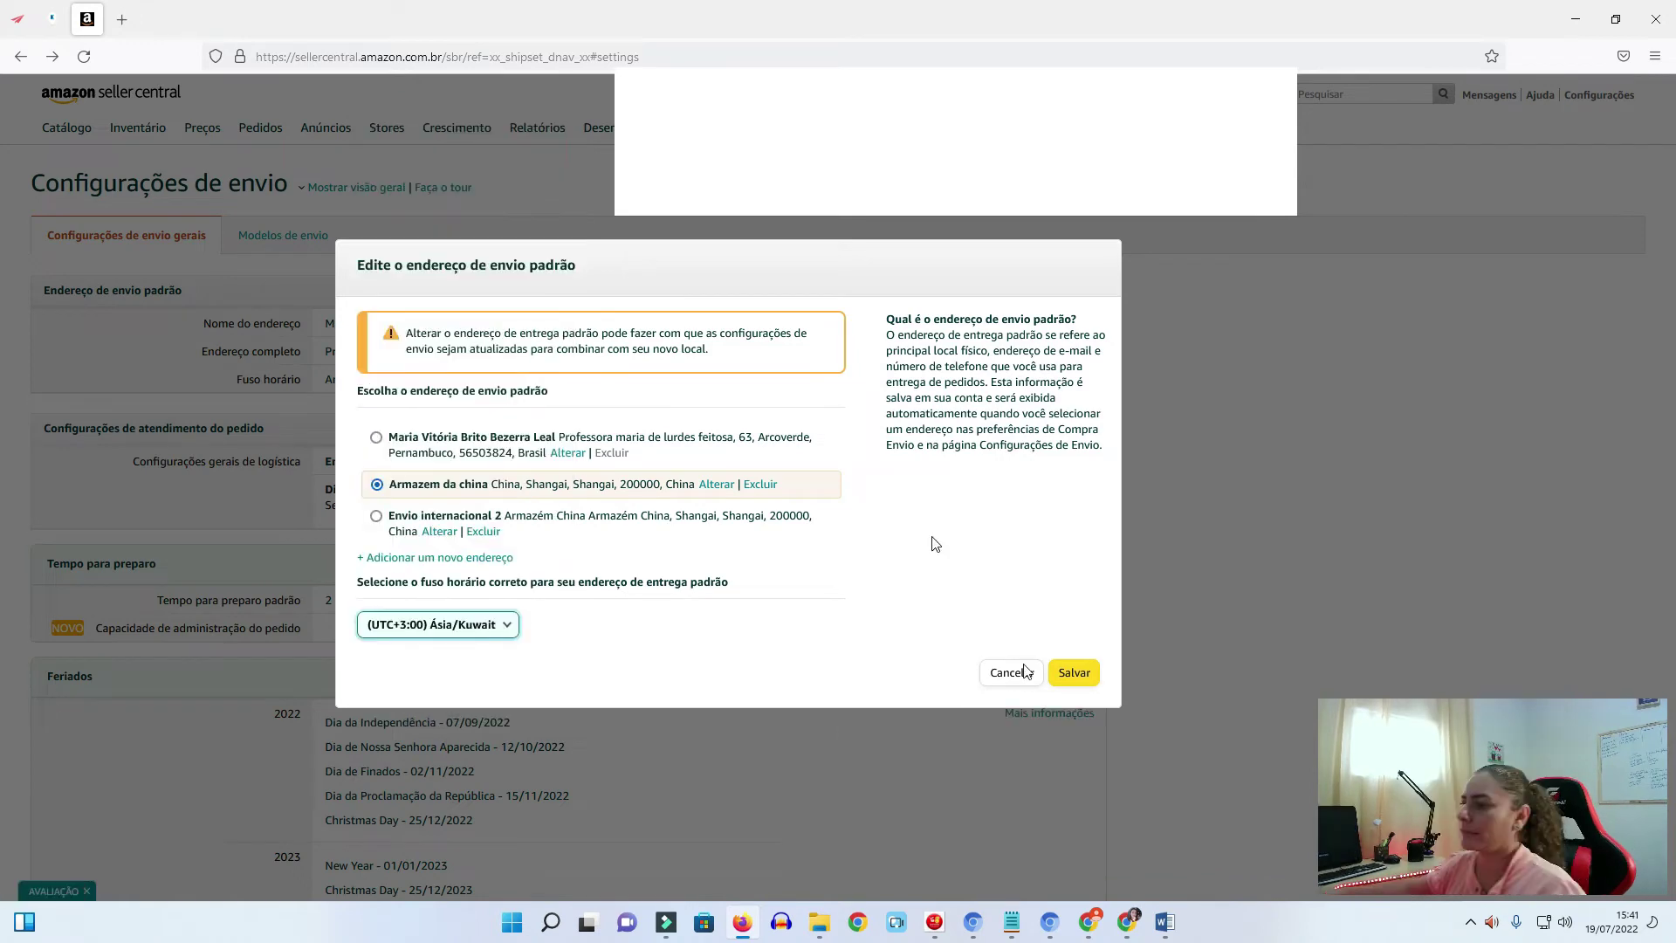
{"action": "left_click", "coordinate": [1080, 678]}
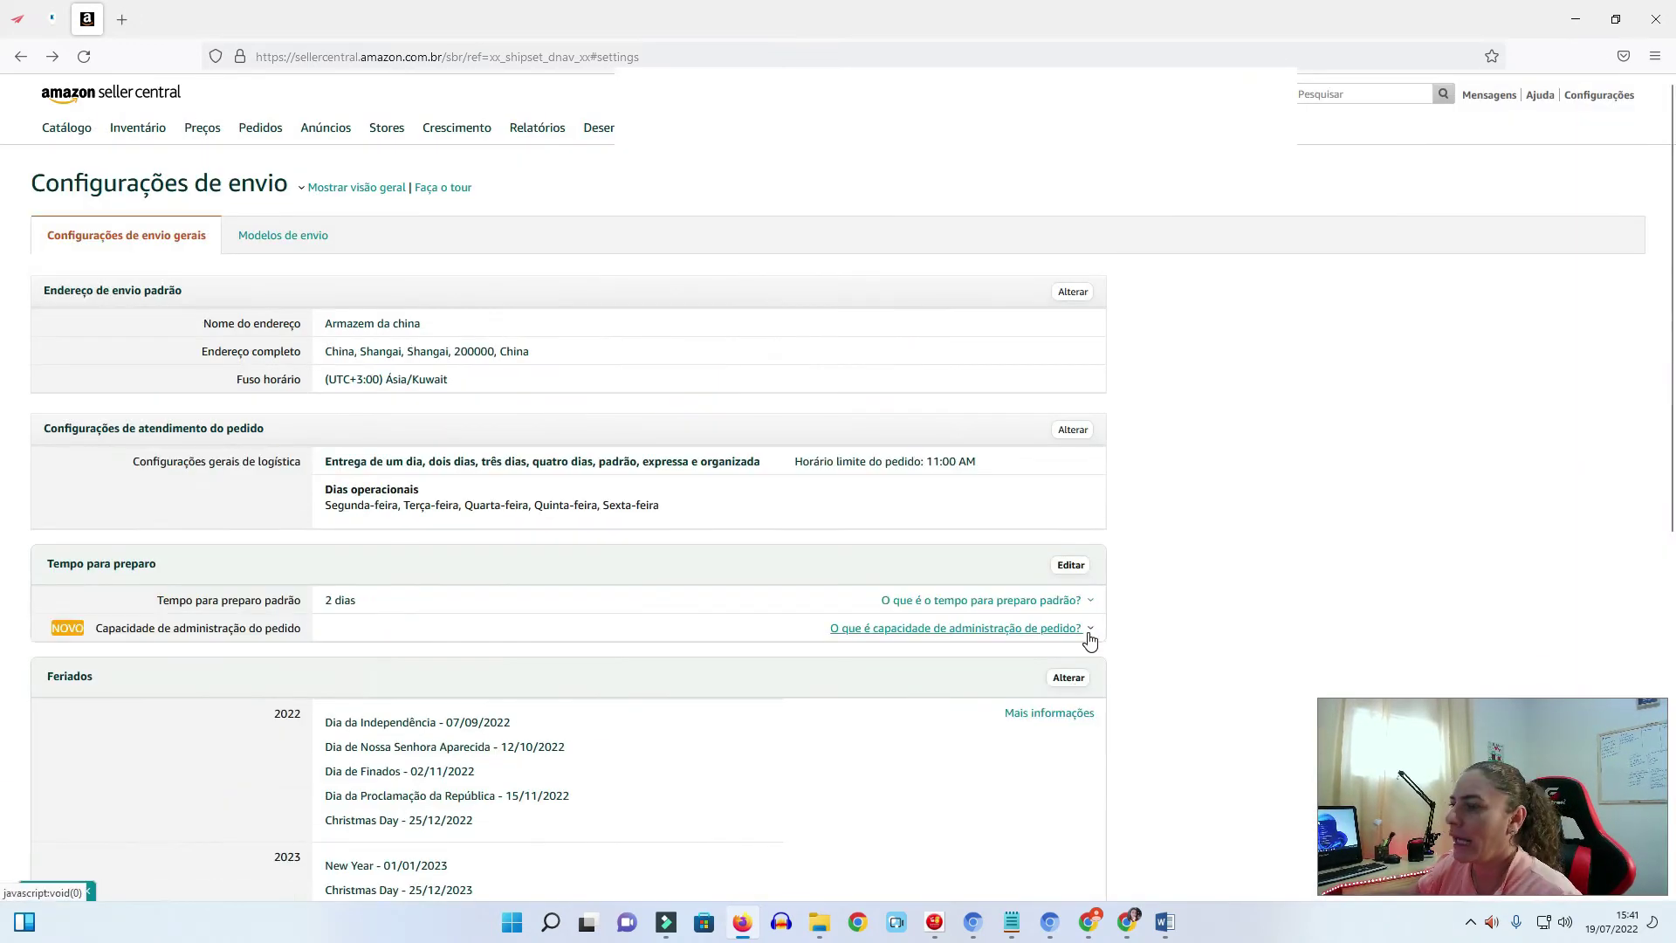
{"action": "left_click", "coordinate": [1088, 630]}
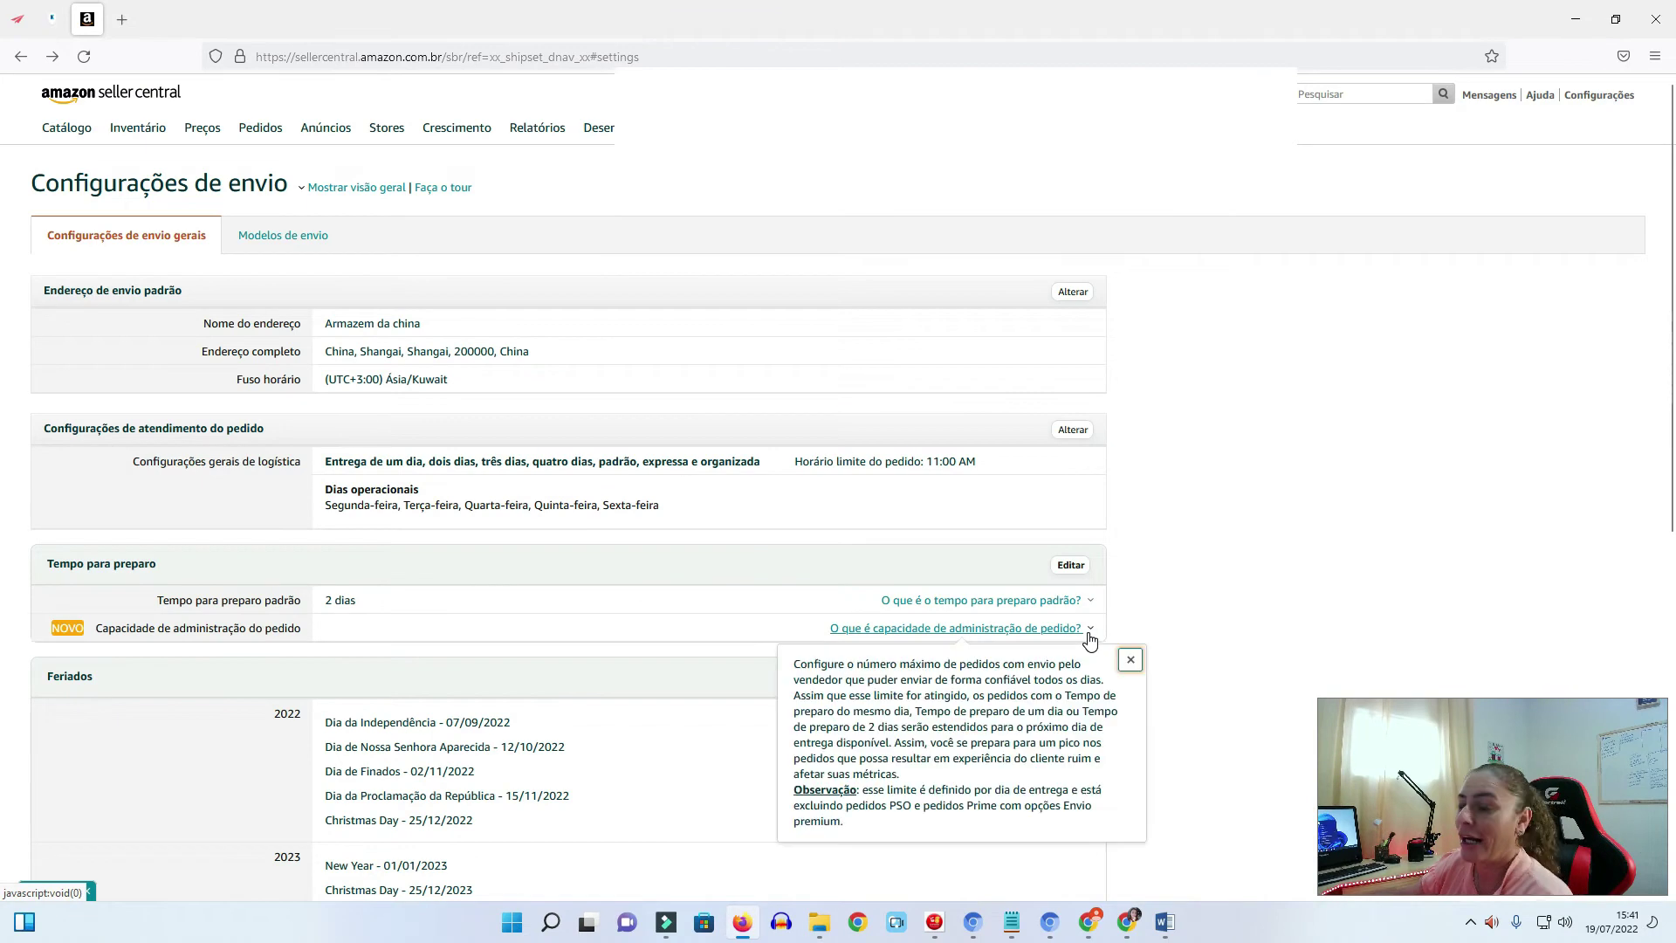
{"action": "left_click", "coordinate": [1271, 460]}
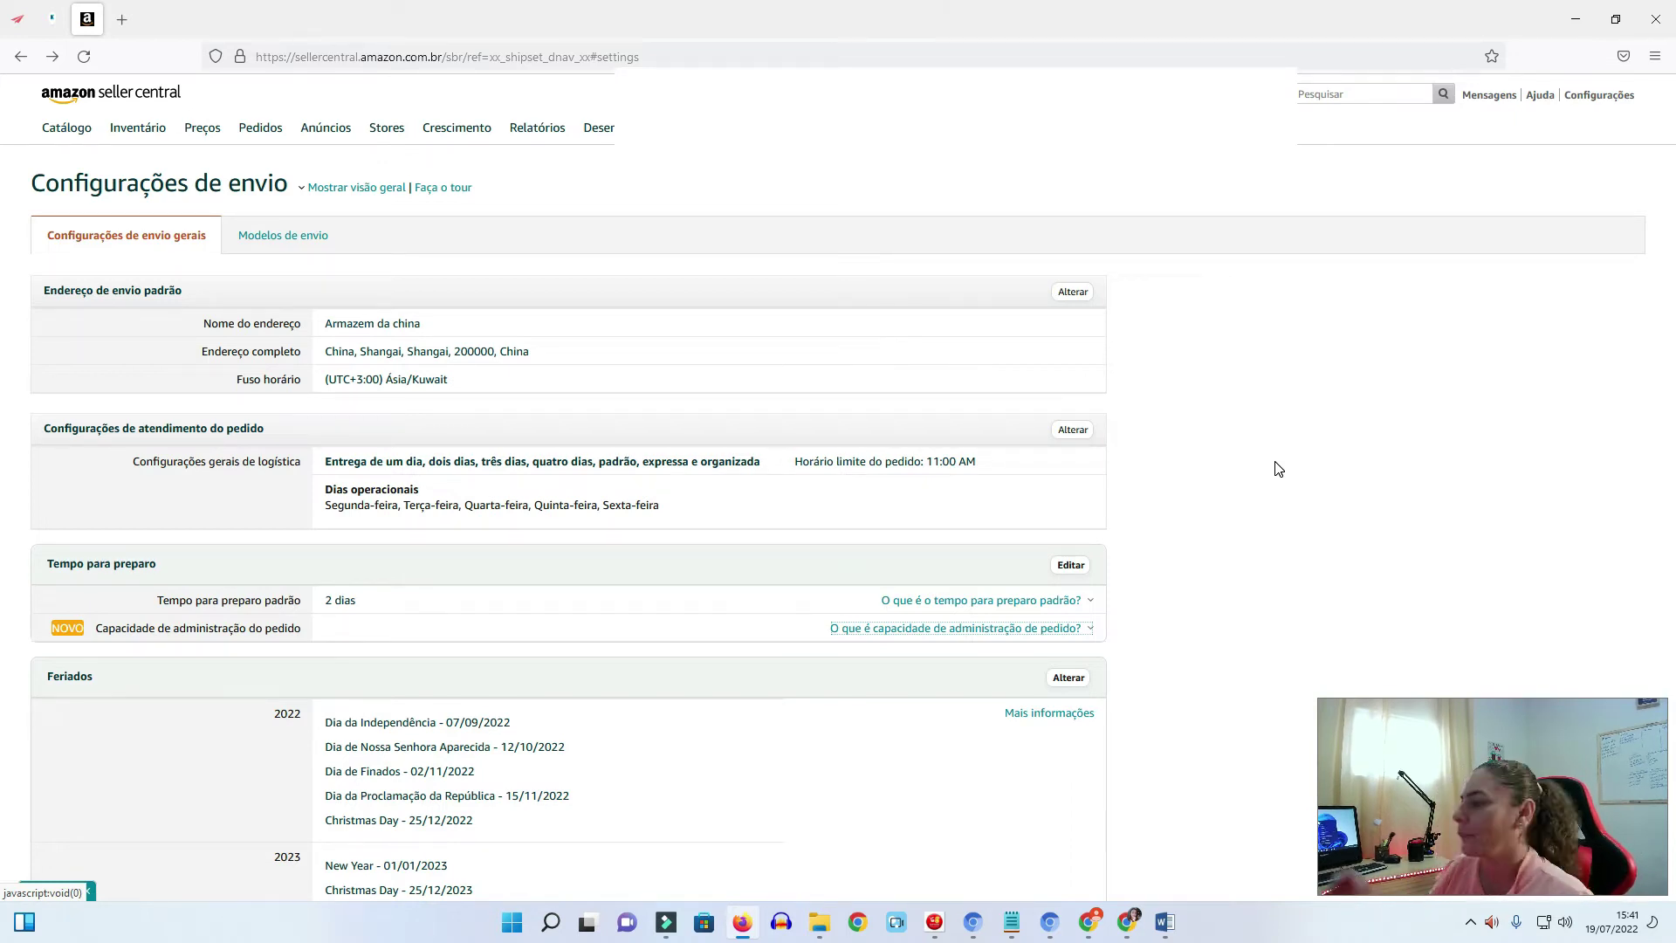
Examine the "Envio internacional" shipping template and its edit form, and return to the shipping templates
{"action": "left_click", "coordinate": [251, 237]}
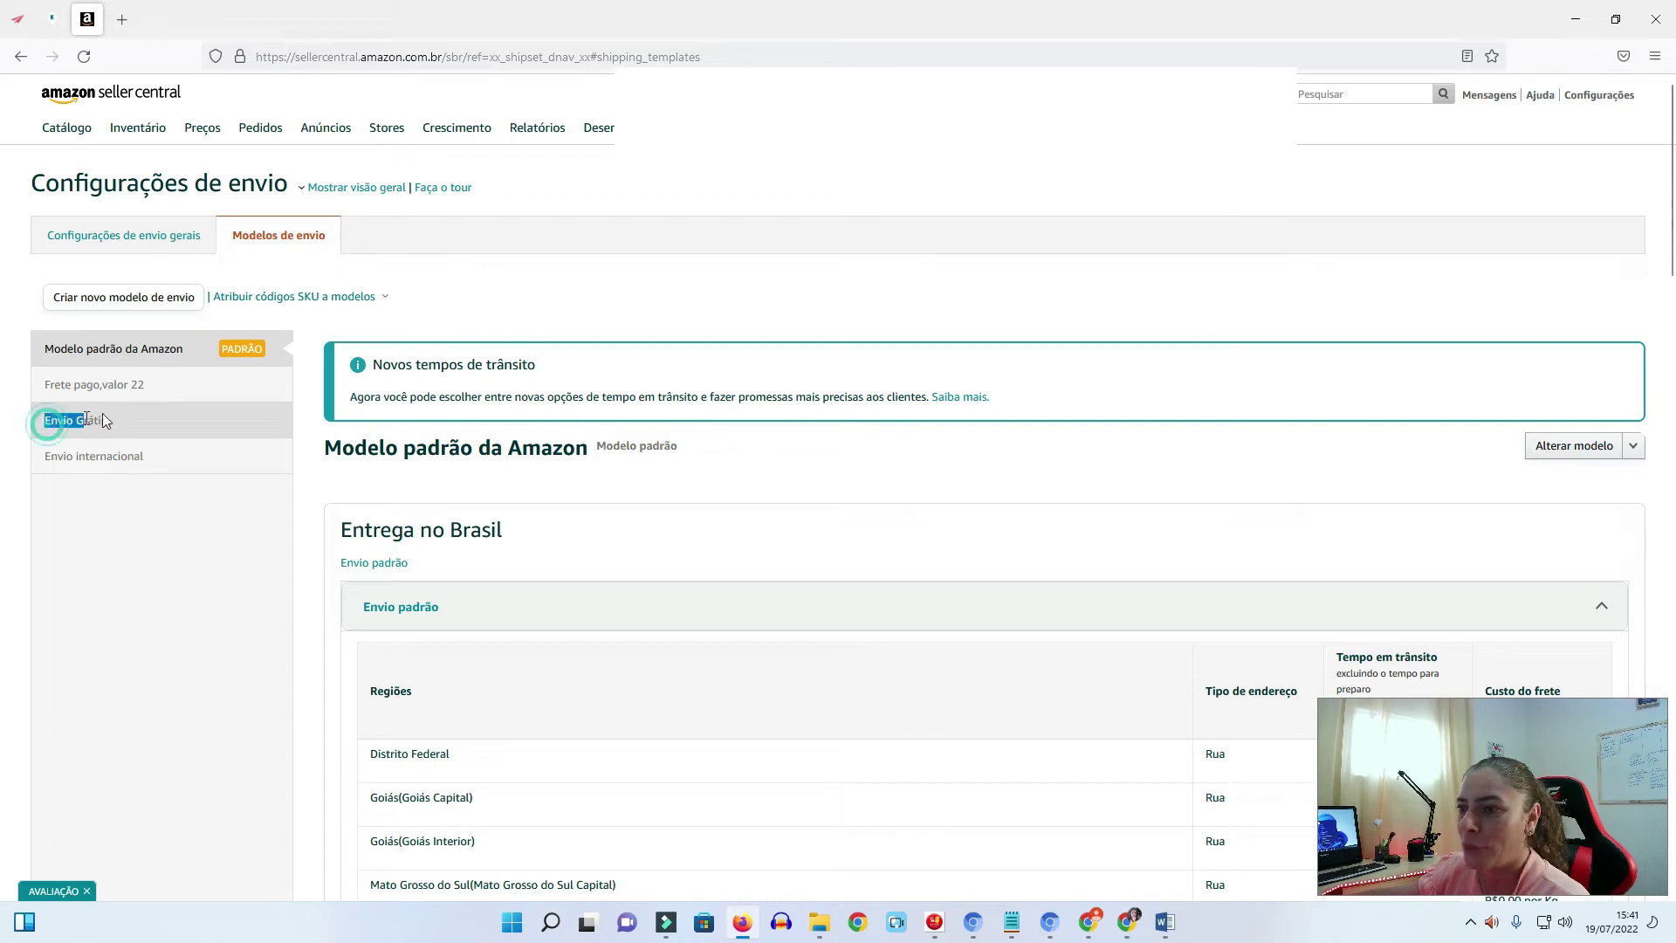
{"action": "left_click", "coordinate": [162, 456]}
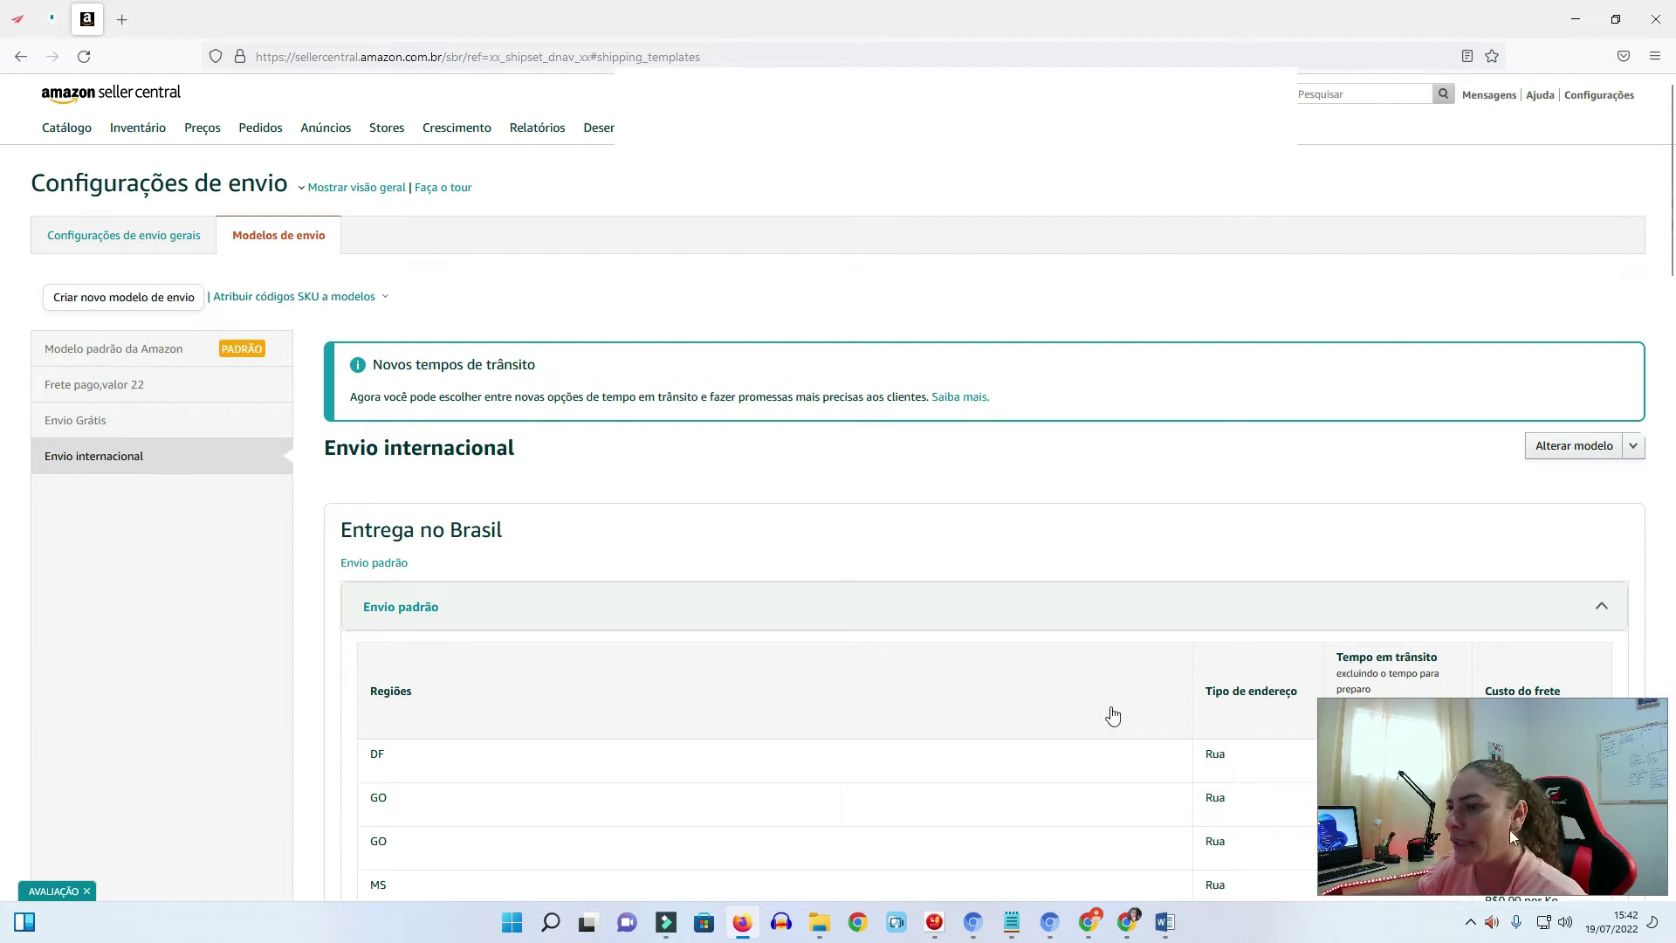
{"action": "left_click_drag", "start_coordinate": [627, 899], "coordinate": [269, 801]}
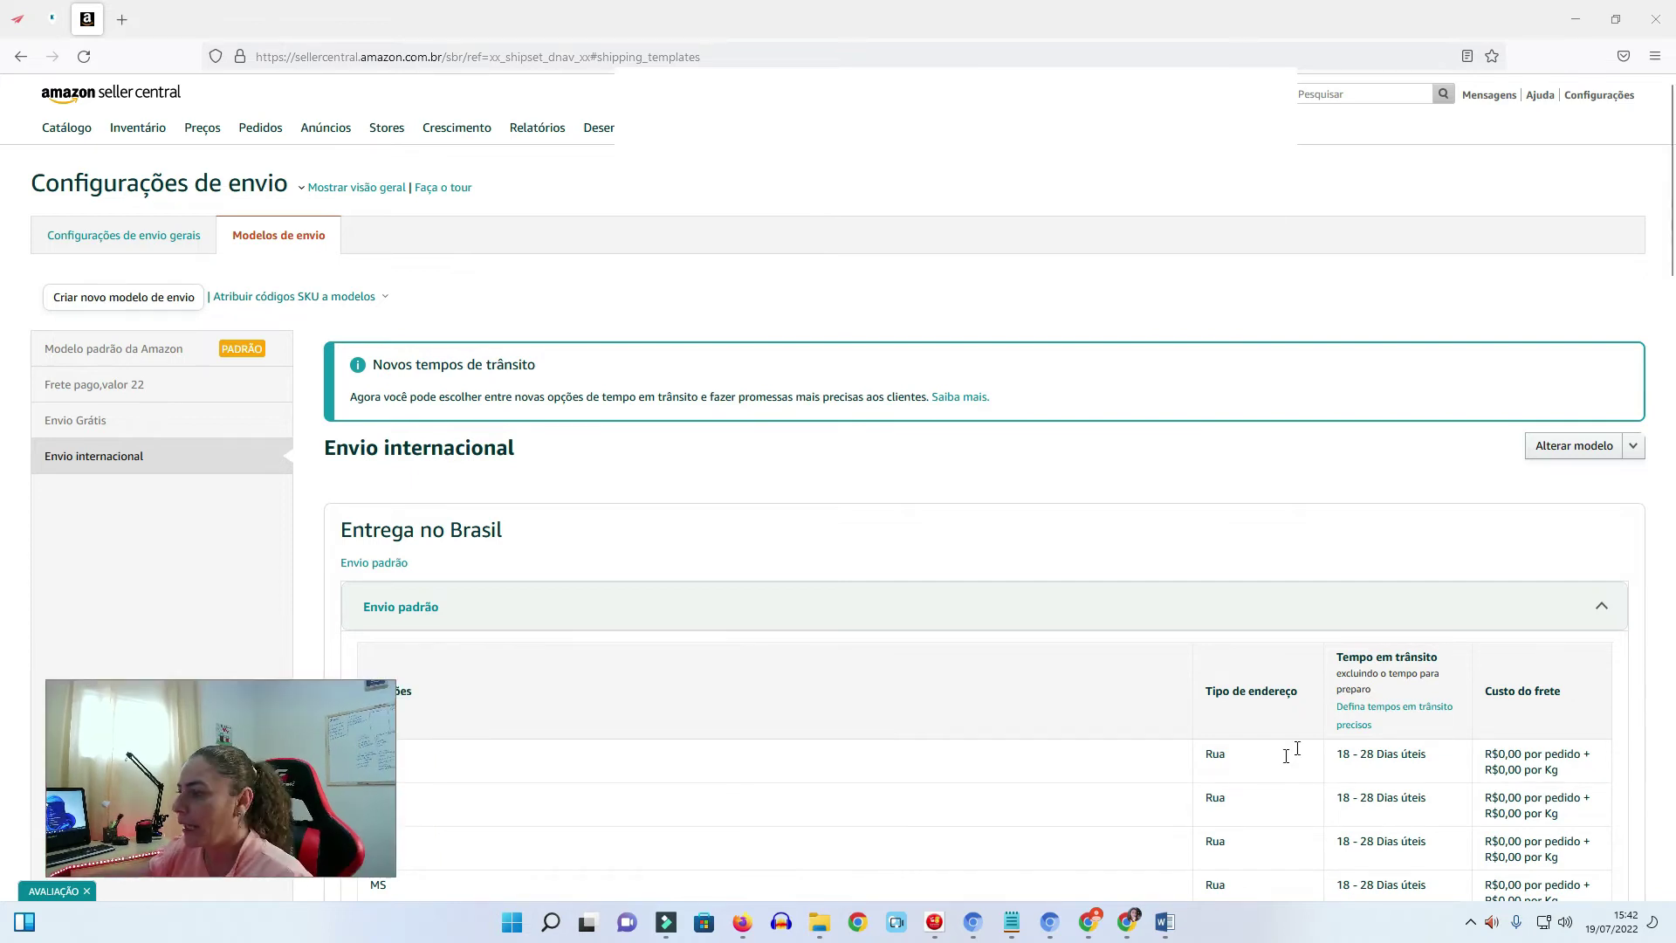
{"action": "scroll", "coordinate": [1336, 733], "scroll_direction": "down", "scroll_amount": 1}
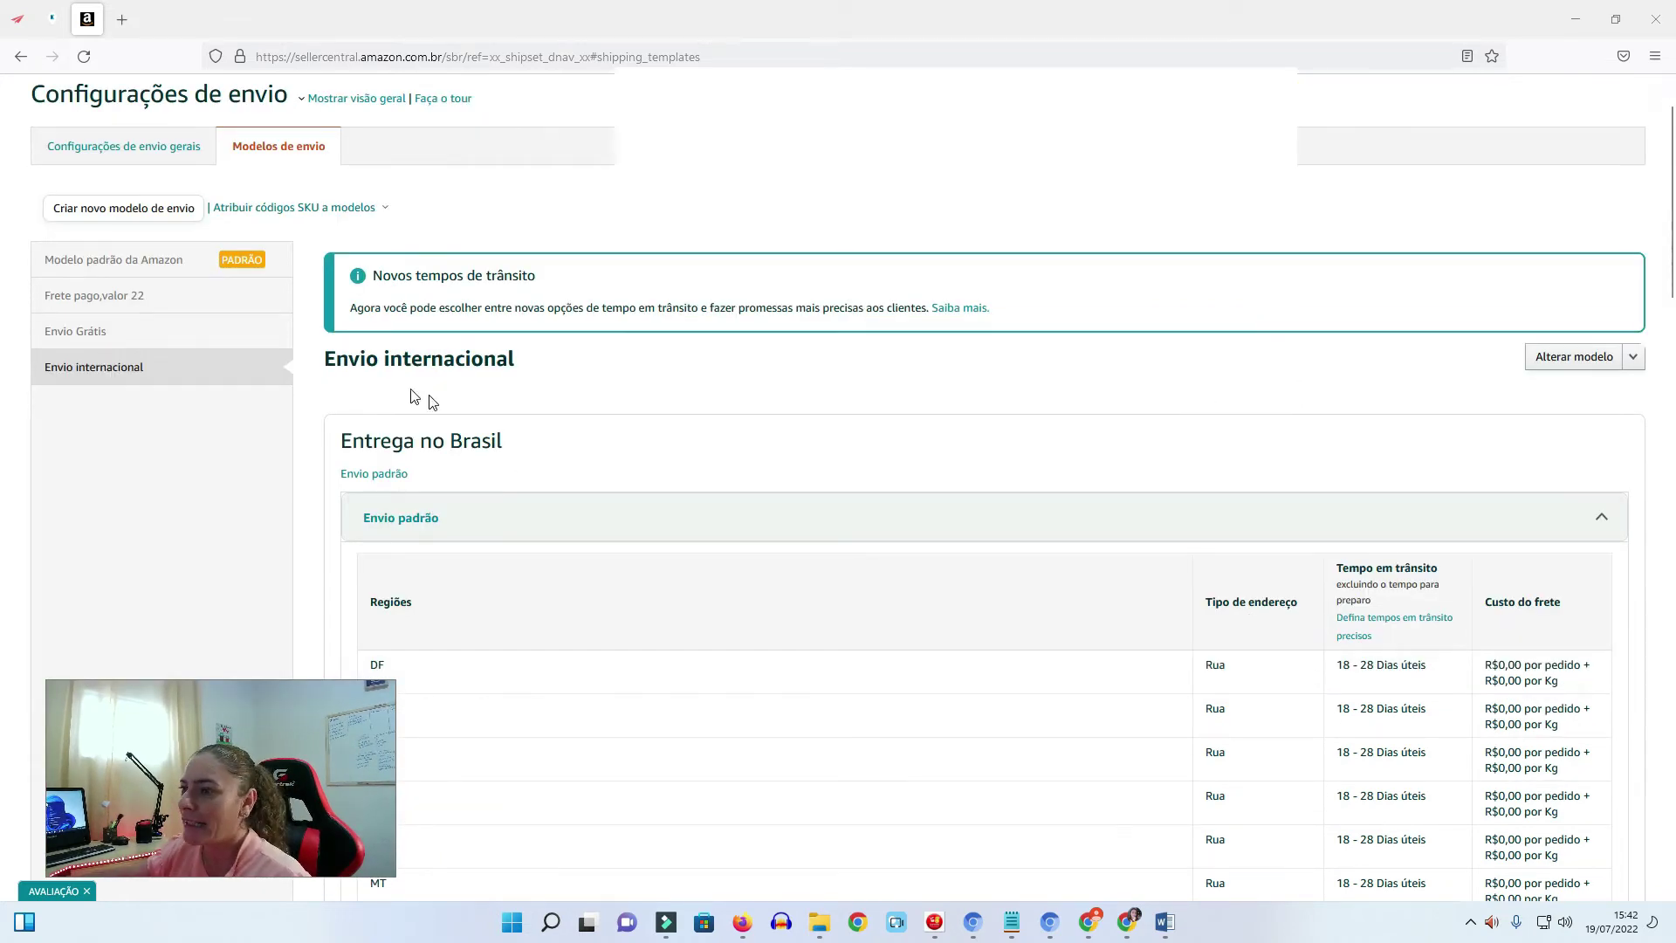
{"action": "left_click_drag", "start_coordinate": [328, 361], "coordinate": [568, 358]}
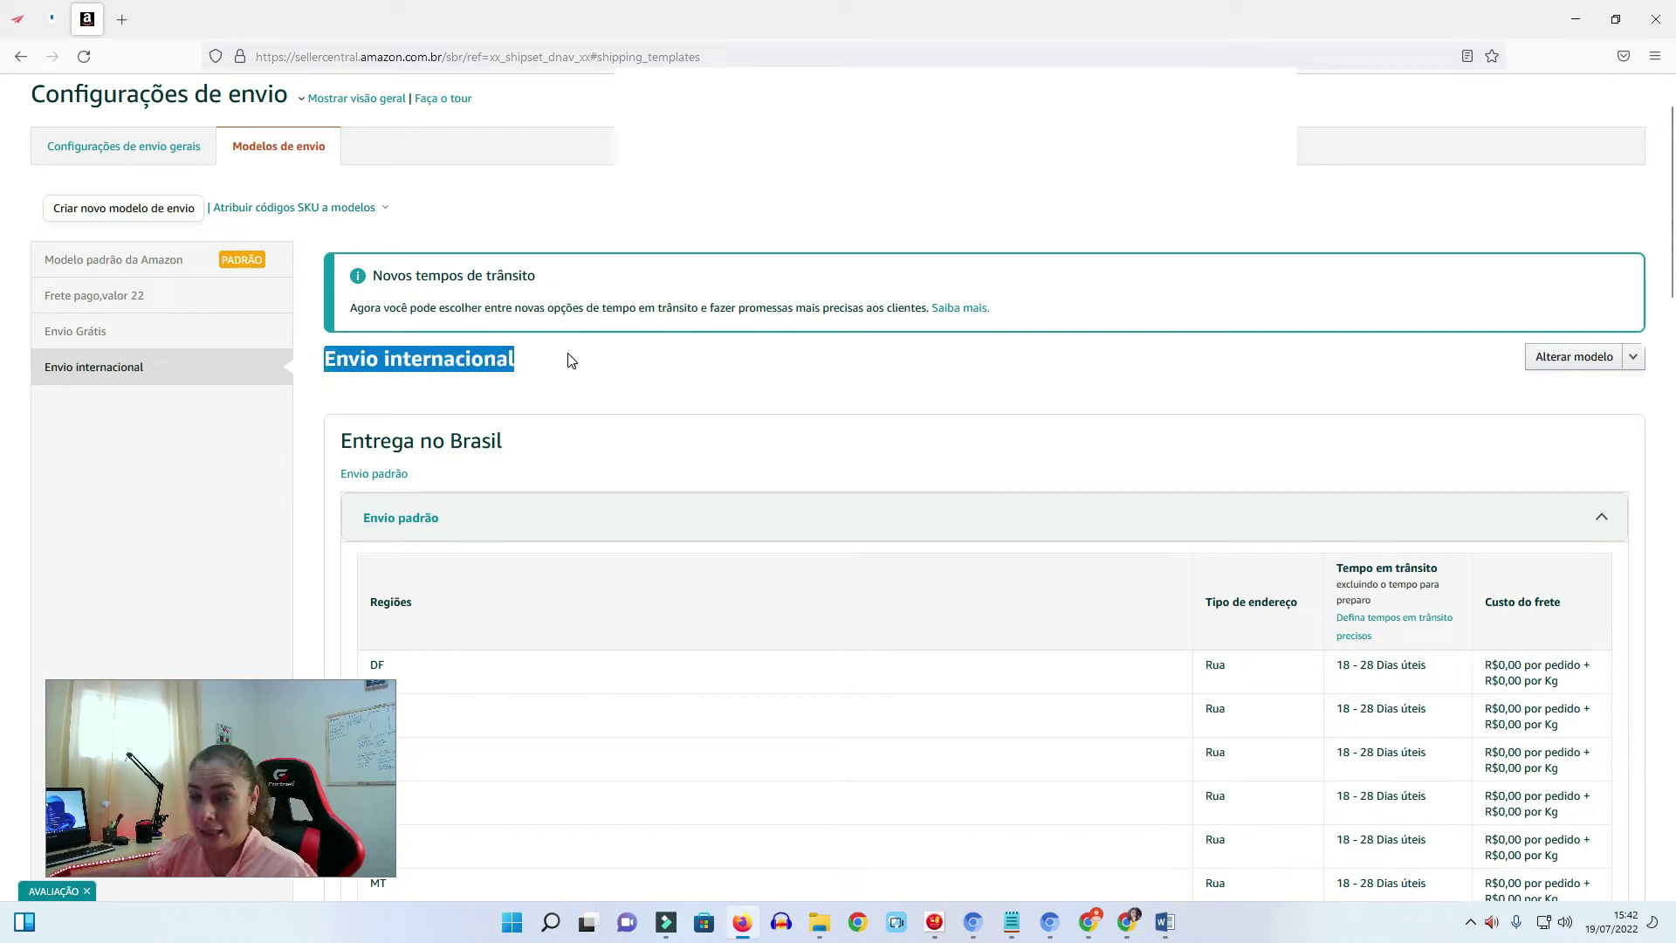
{"action": "left_click", "coordinate": [670, 376]}
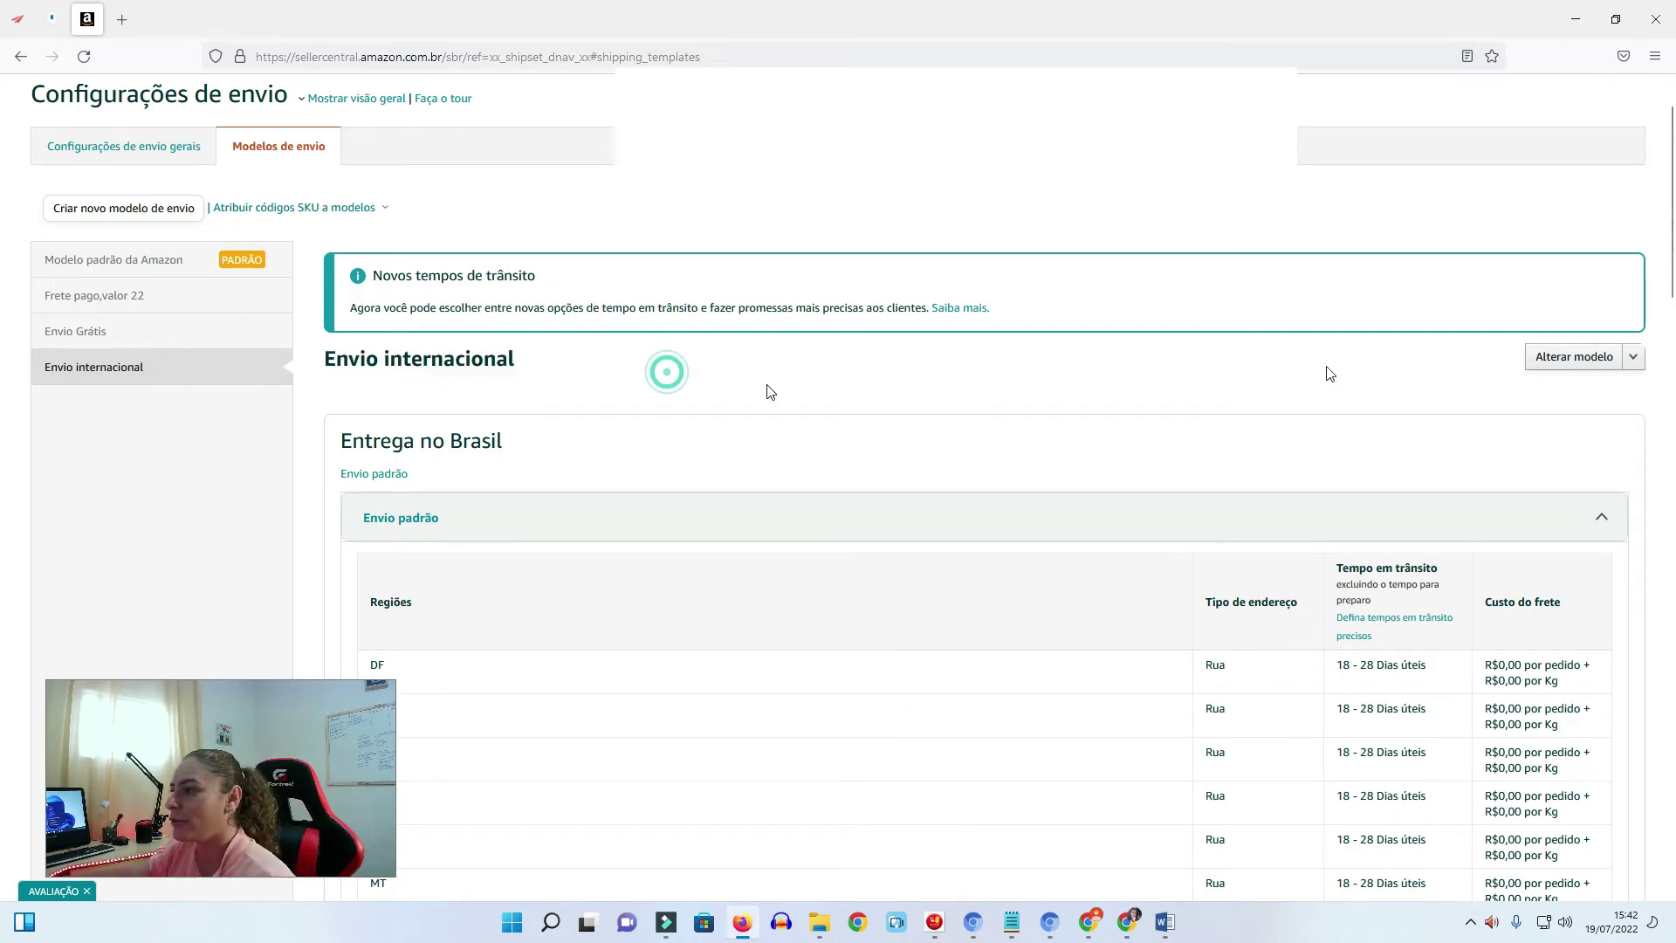
{"action": "left_click", "coordinate": [1633, 357]}
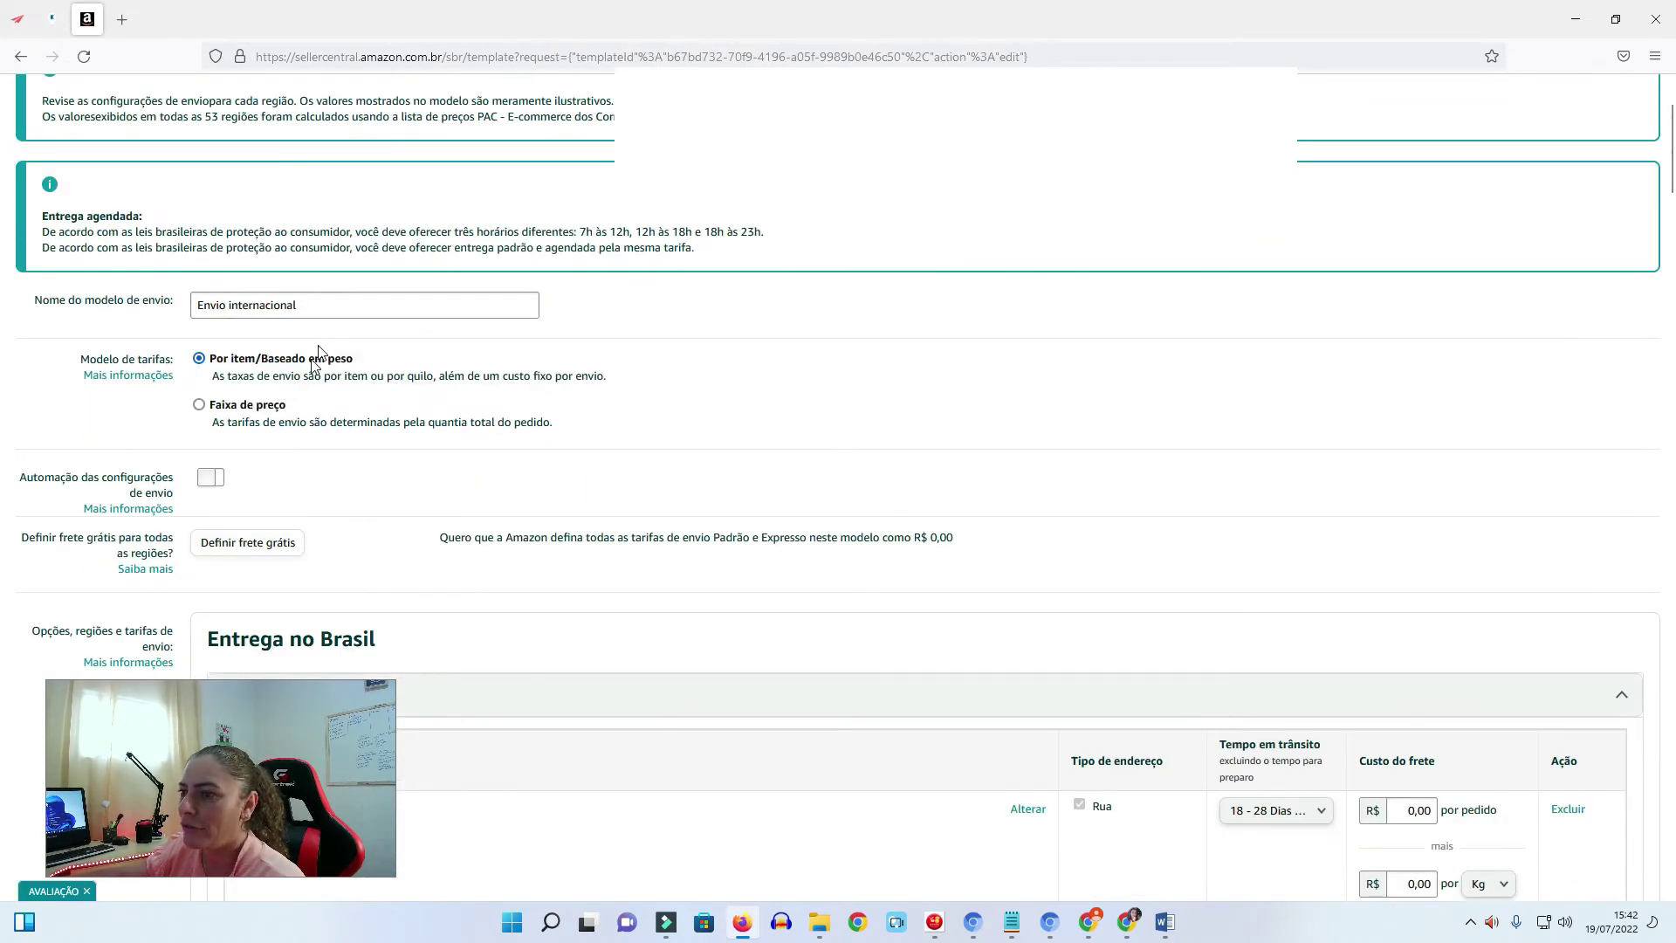
{"action": "left_click", "coordinate": [19, 56]}
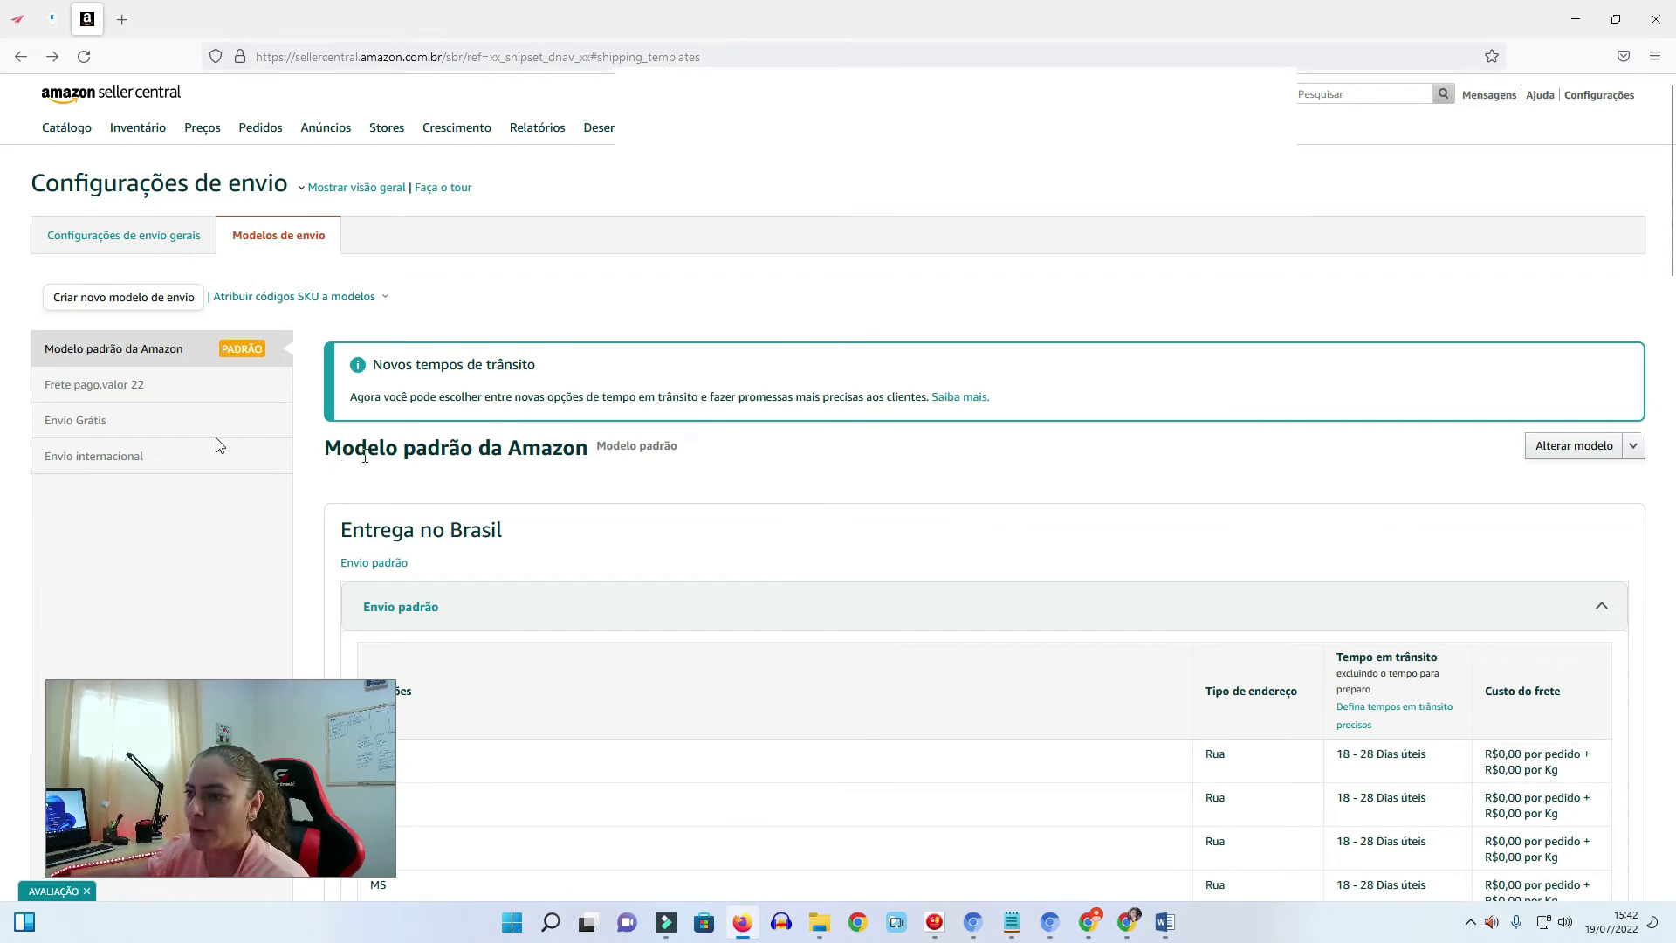
Open the "Envio internacional" template for editing and choose a transit time of 18 - 28 Dias úteis for the first region, DF
{"action": "left_click", "coordinate": [183, 450]}
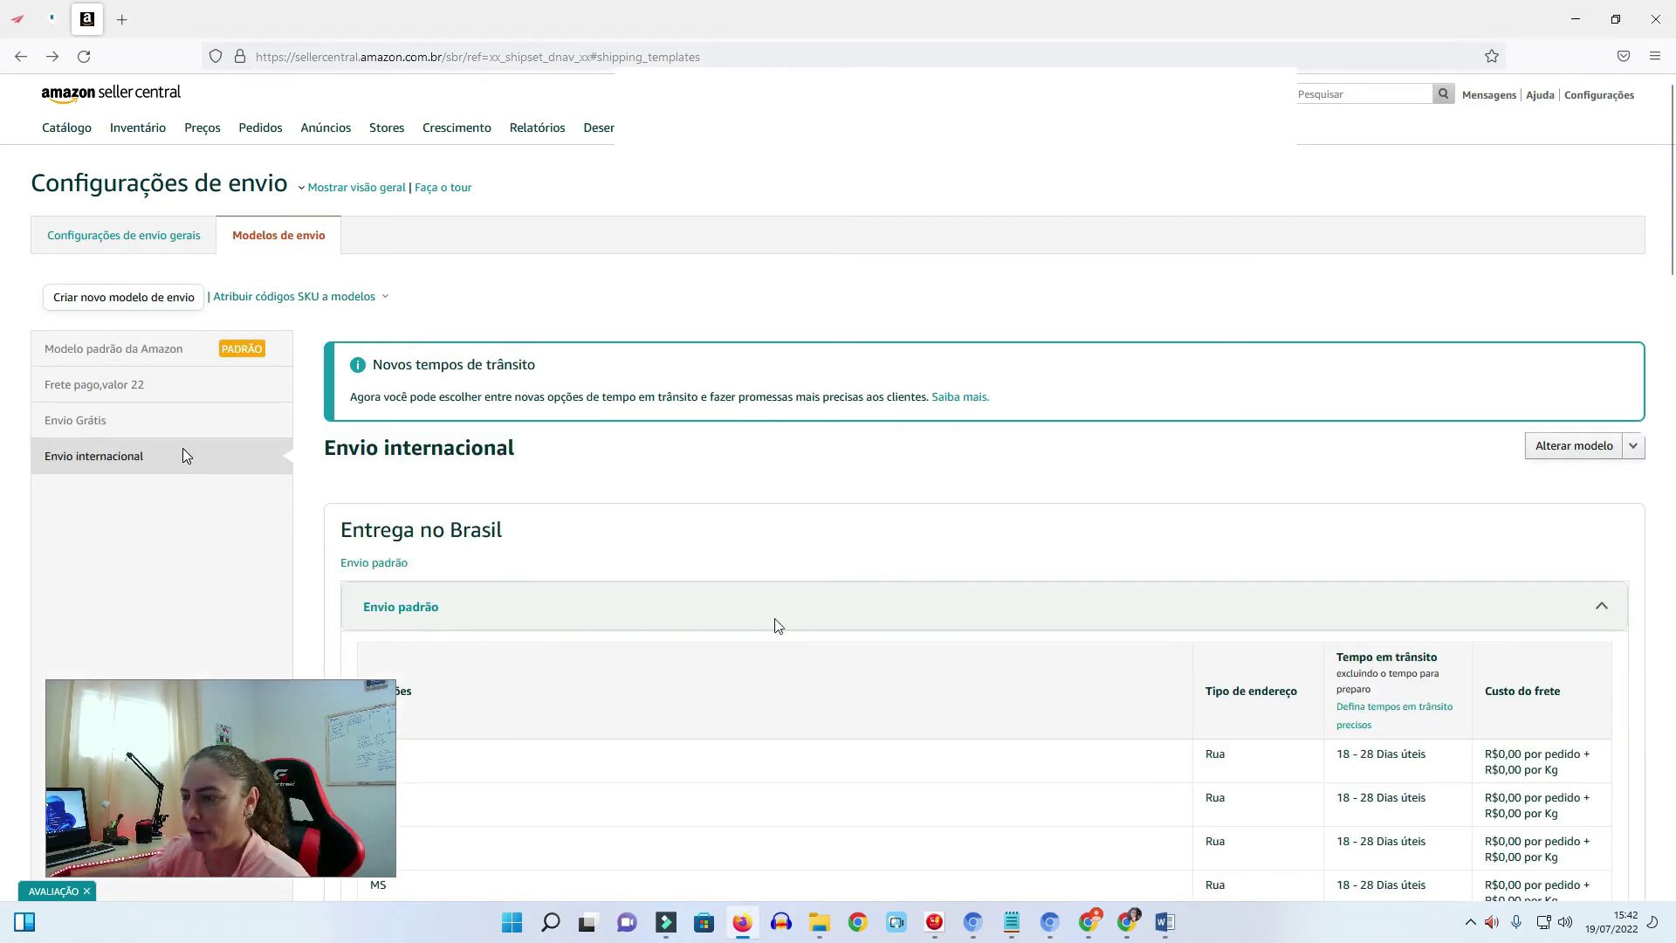
{"action": "left_click", "coordinate": [1597, 458]}
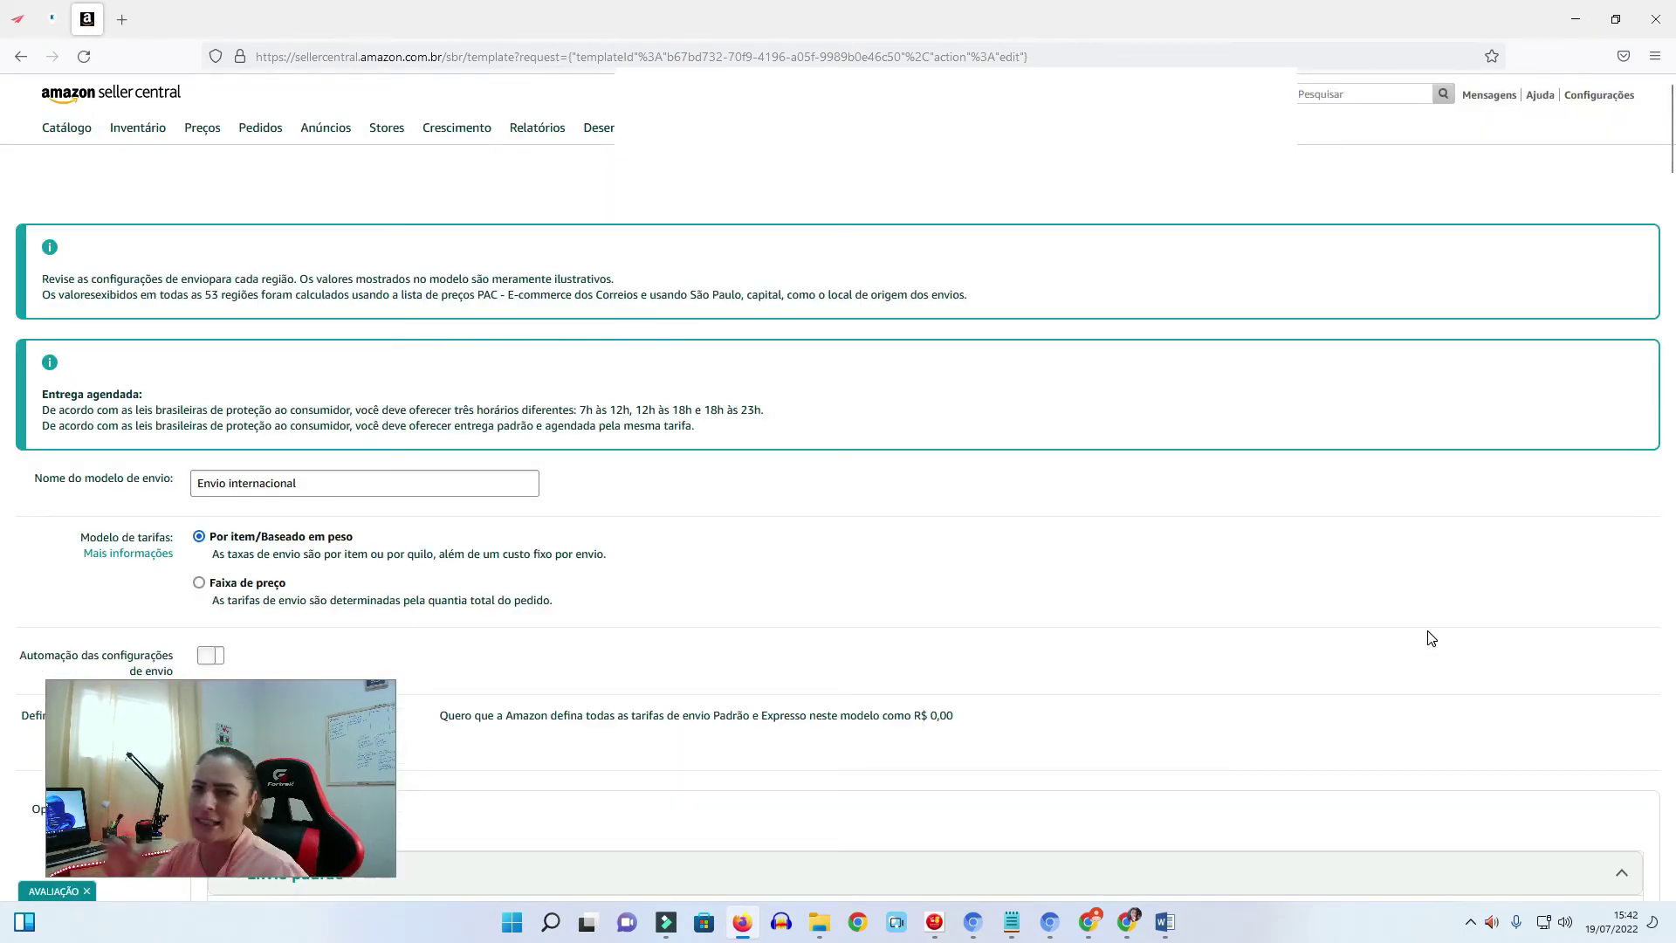
{"action": "scroll", "coordinate": [1427, 628], "scroll_direction": "down", "scroll_amount": 2}
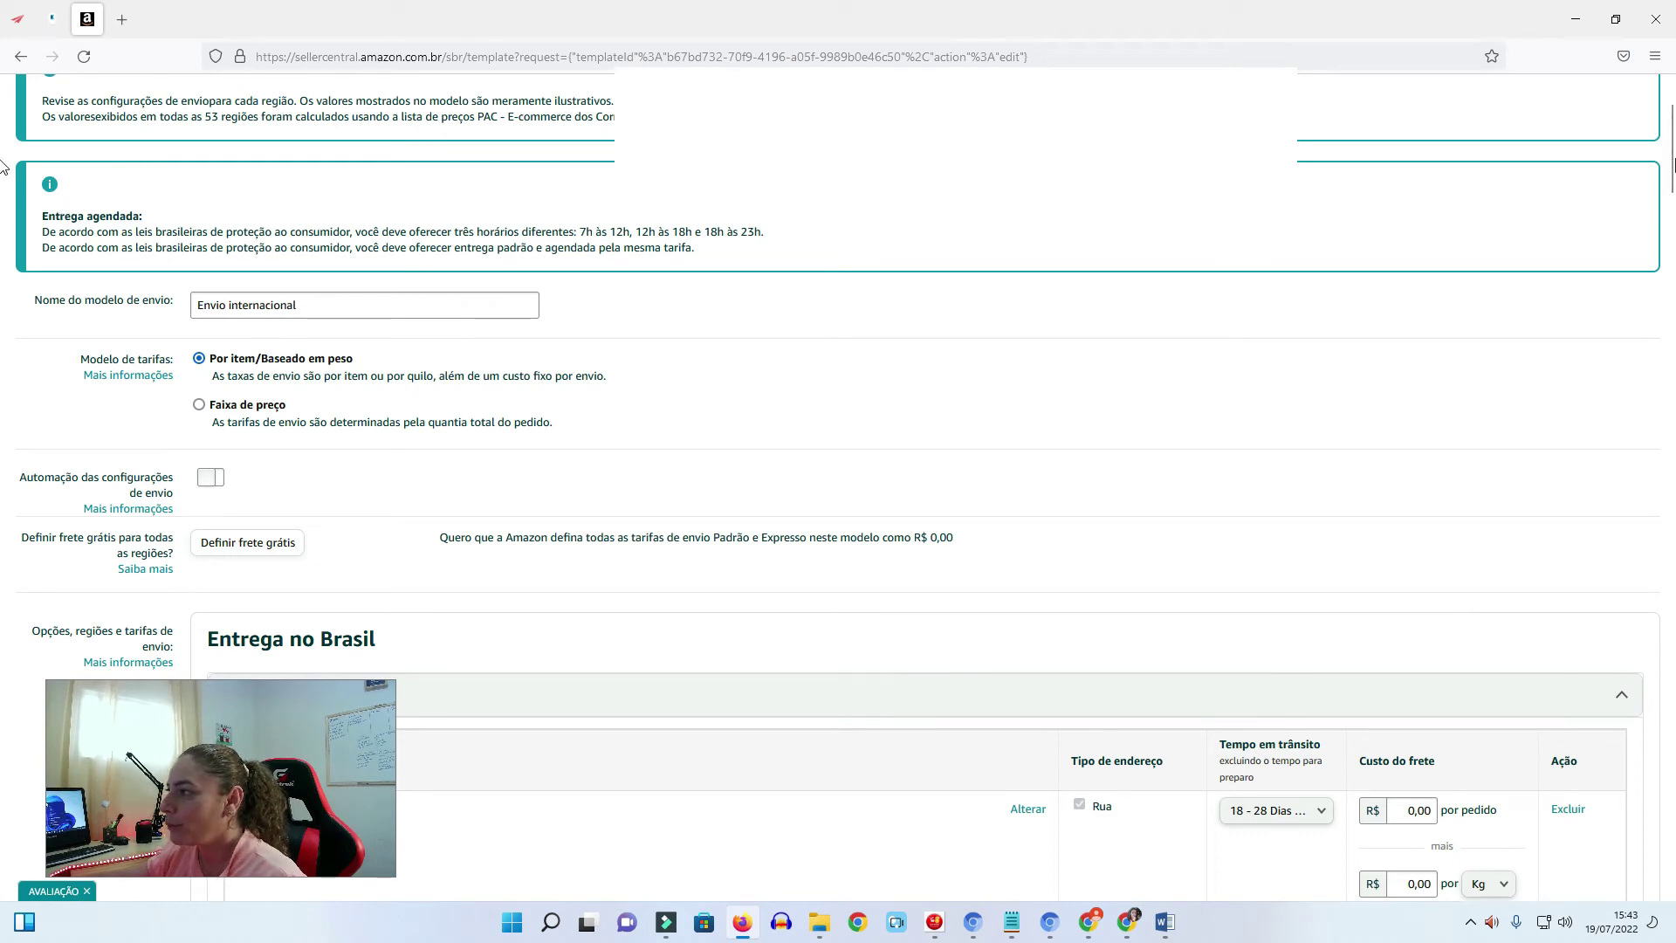
{"action": "left_click_drag", "start_coordinate": [1670, 164], "coordinate": [1669, 221]}
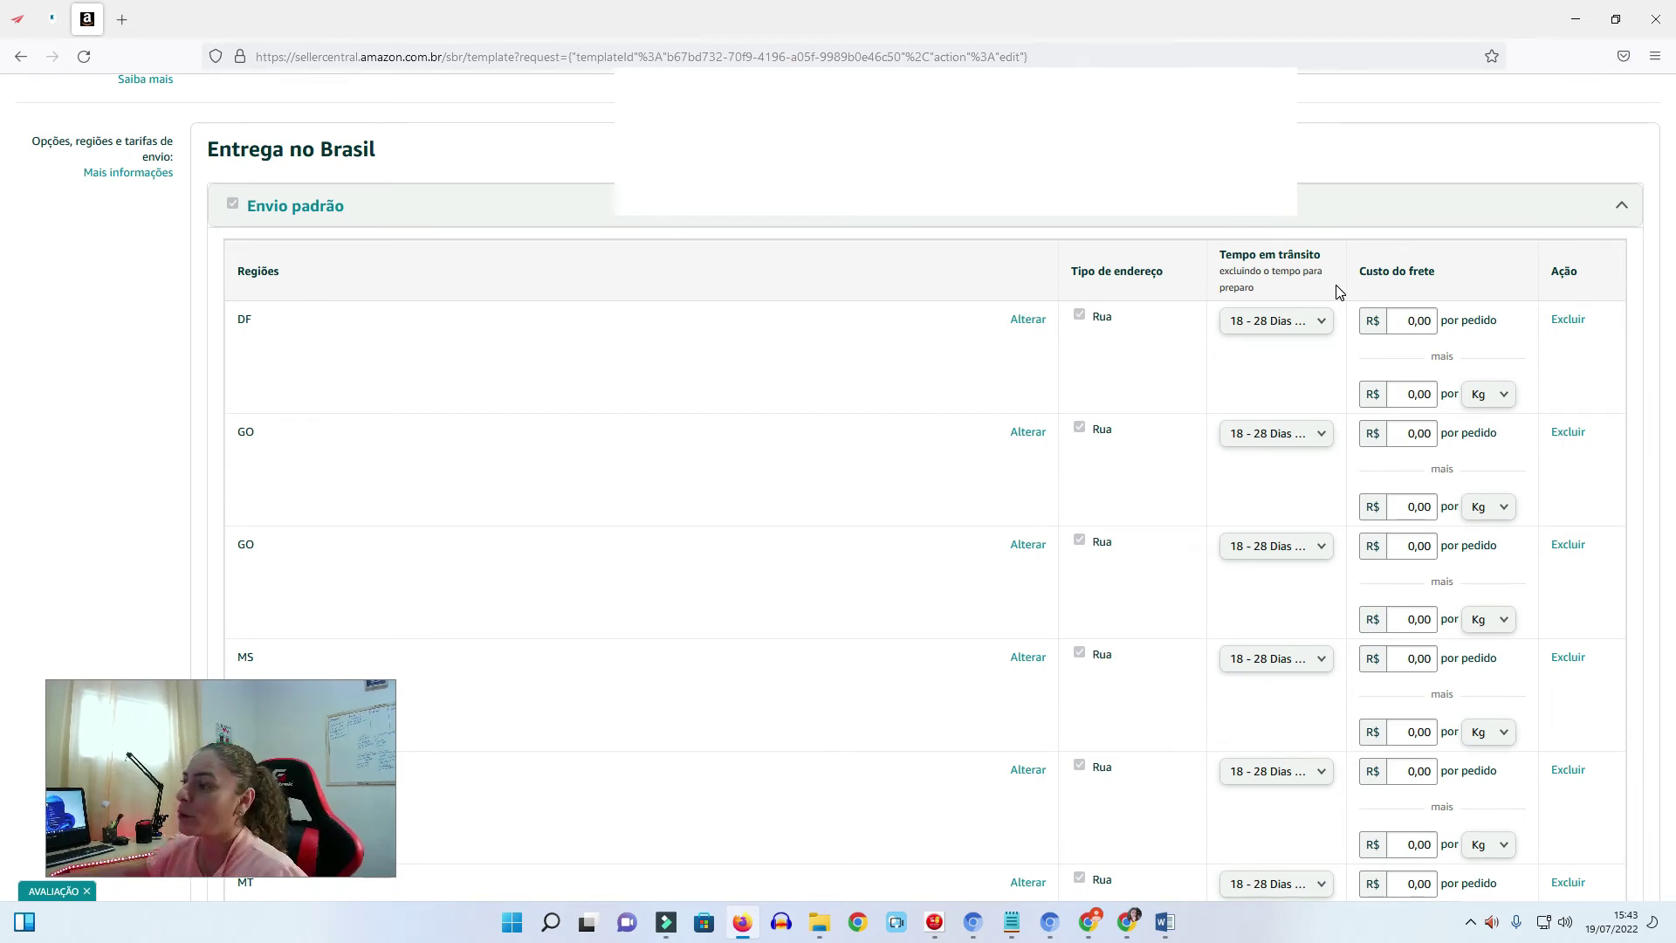
{"action": "left_click", "coordinate": [1309, 323]}
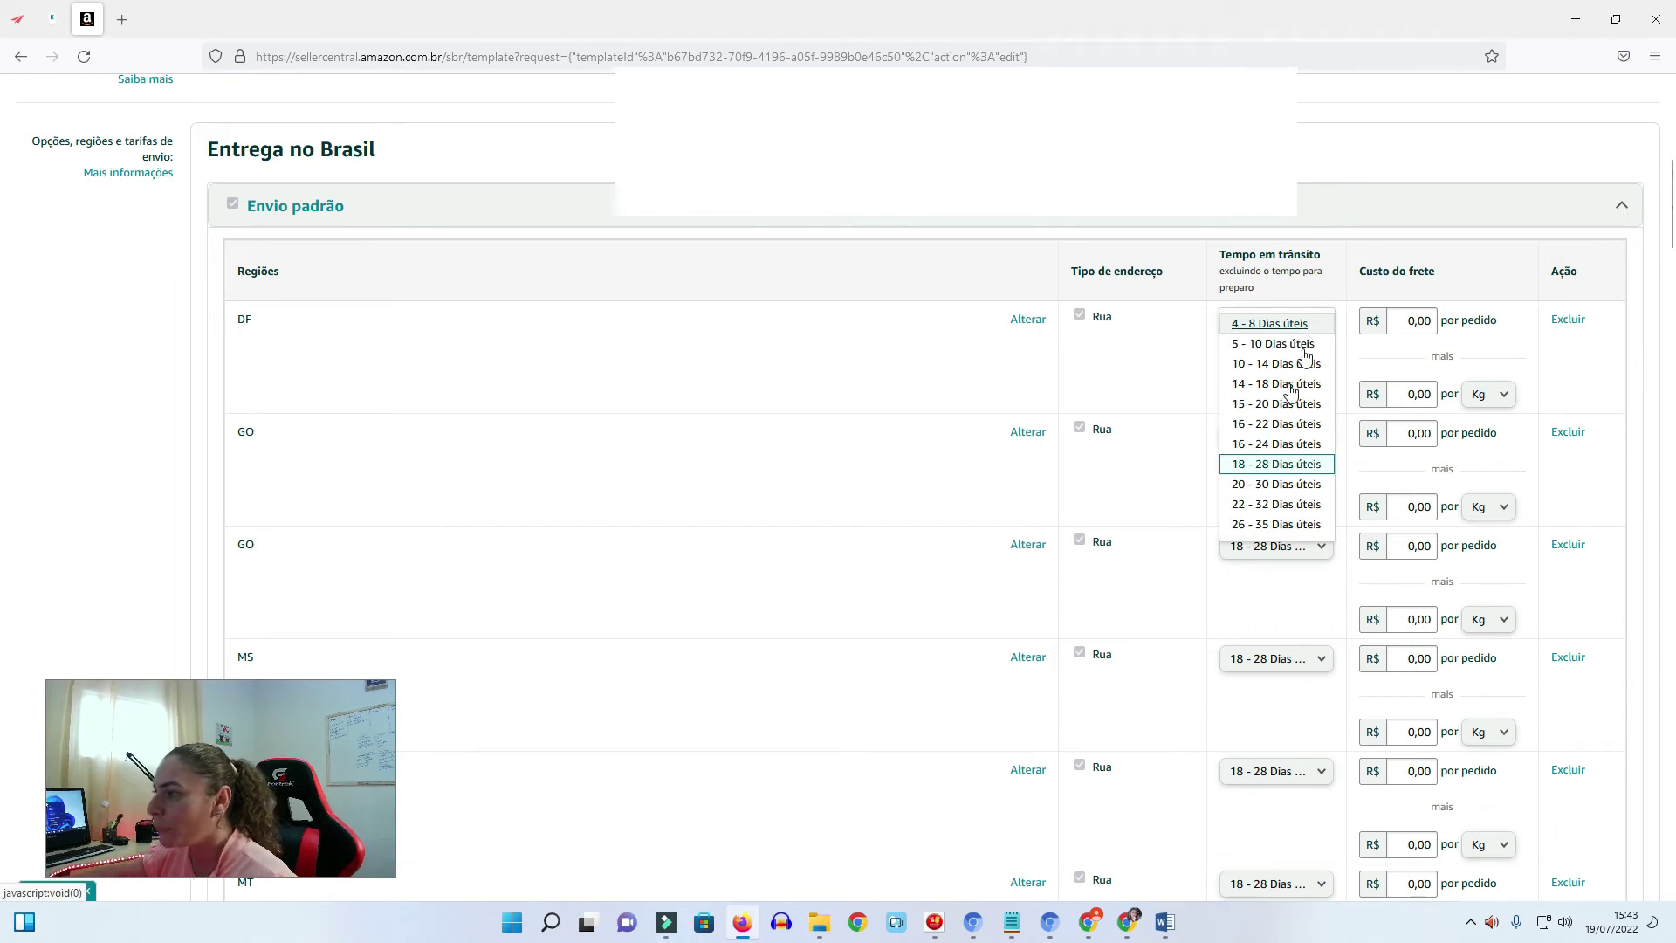
{"action": "left_click", "coordinate": [1258, 468]}
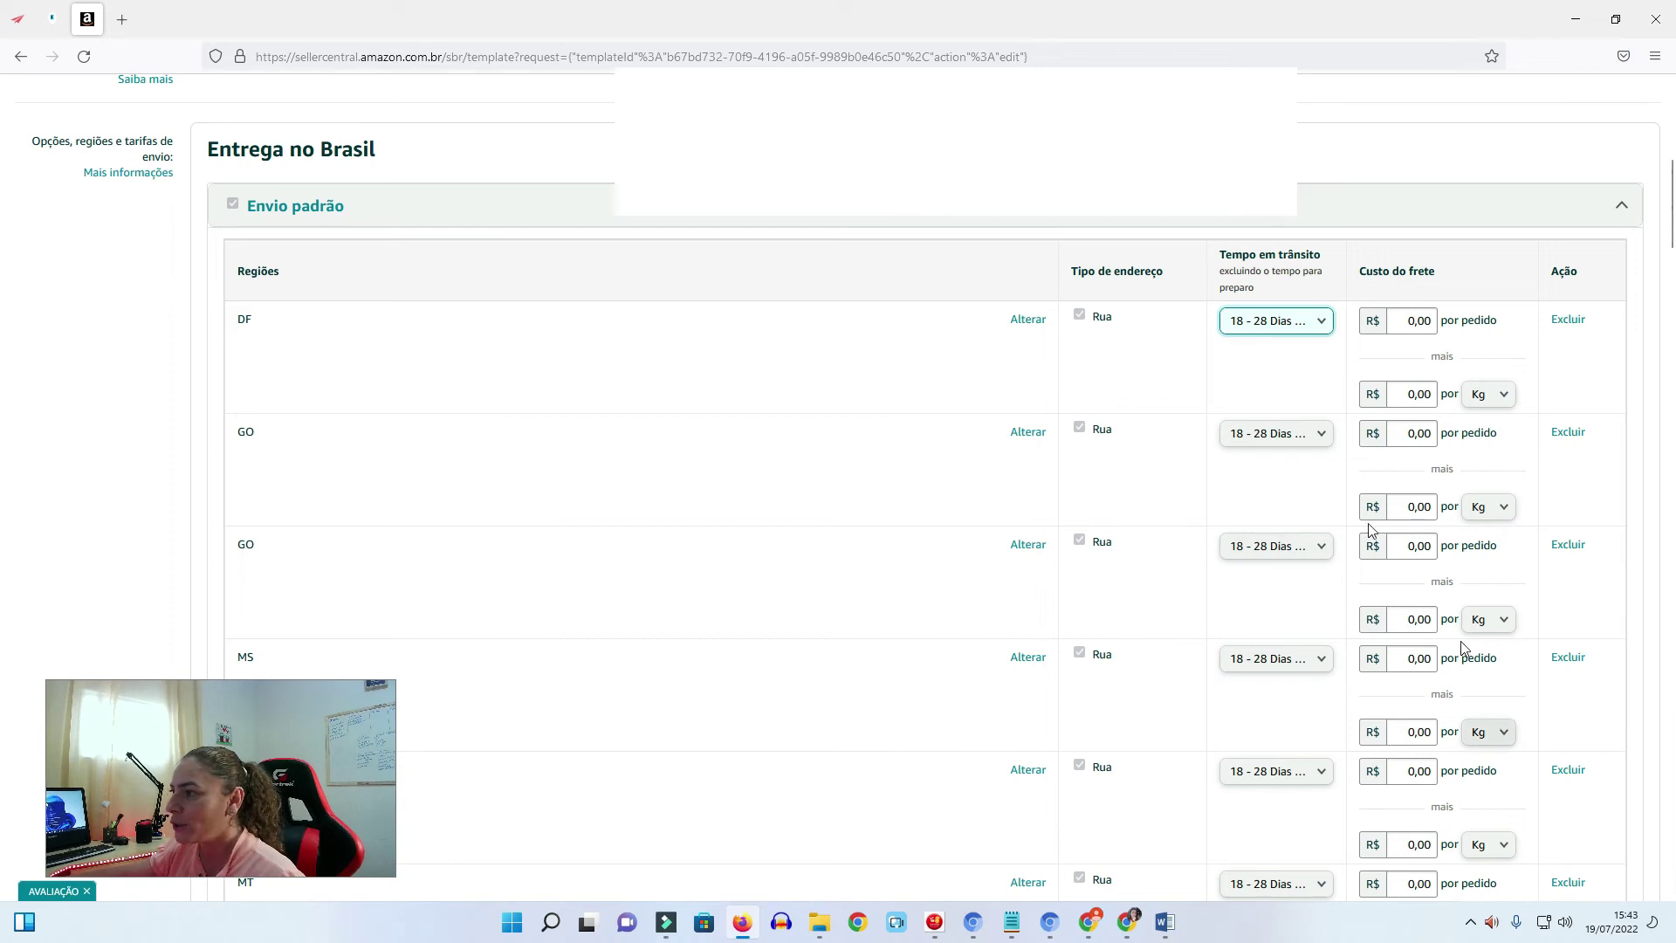
Review the freight costs and transit times of all regions under "Envio padrão", through to the end of the template form
{"action": "left_click_drag", "start_coordinate": [1403, 315], "coordinate": [1432, 317]}
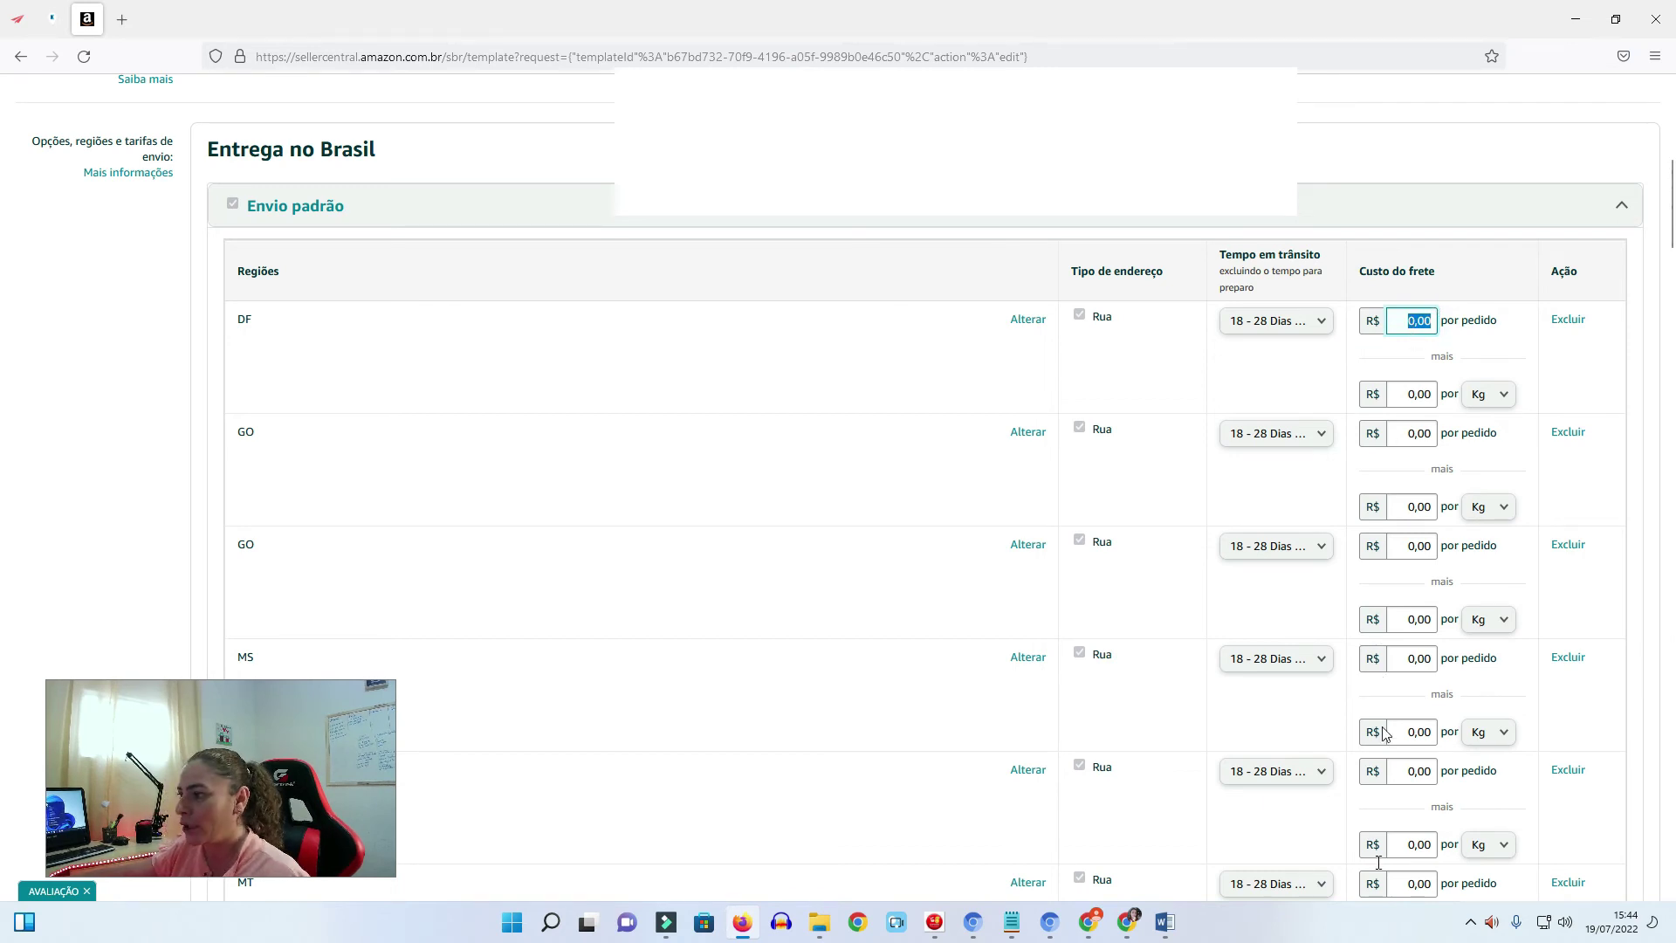
{"action": "scroll", "coordinate": [964, 491], "scroll_direction": "up", "scroll_amount": 4}
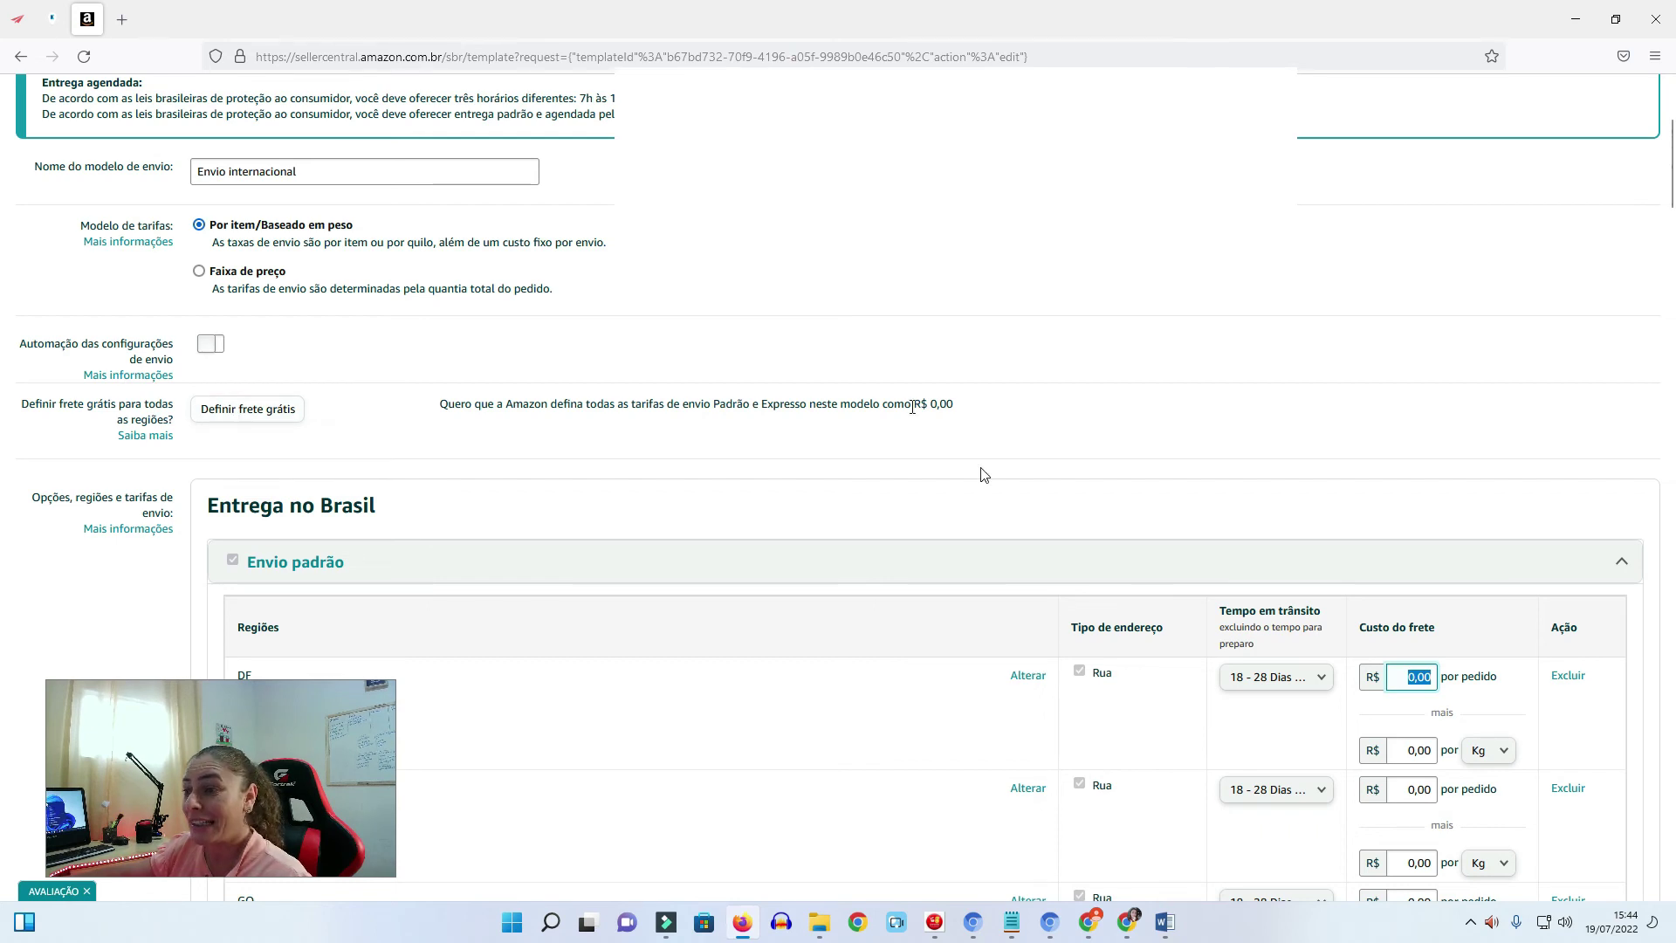
{"action": "scroll", "coordinate": [1201, 516], "scroll_direction": "down", "scroll_amount": 10}
{"action": "scroll", "coordinate": [1330, 692], "scroll_direction": "down", "scroll_amount": 20}
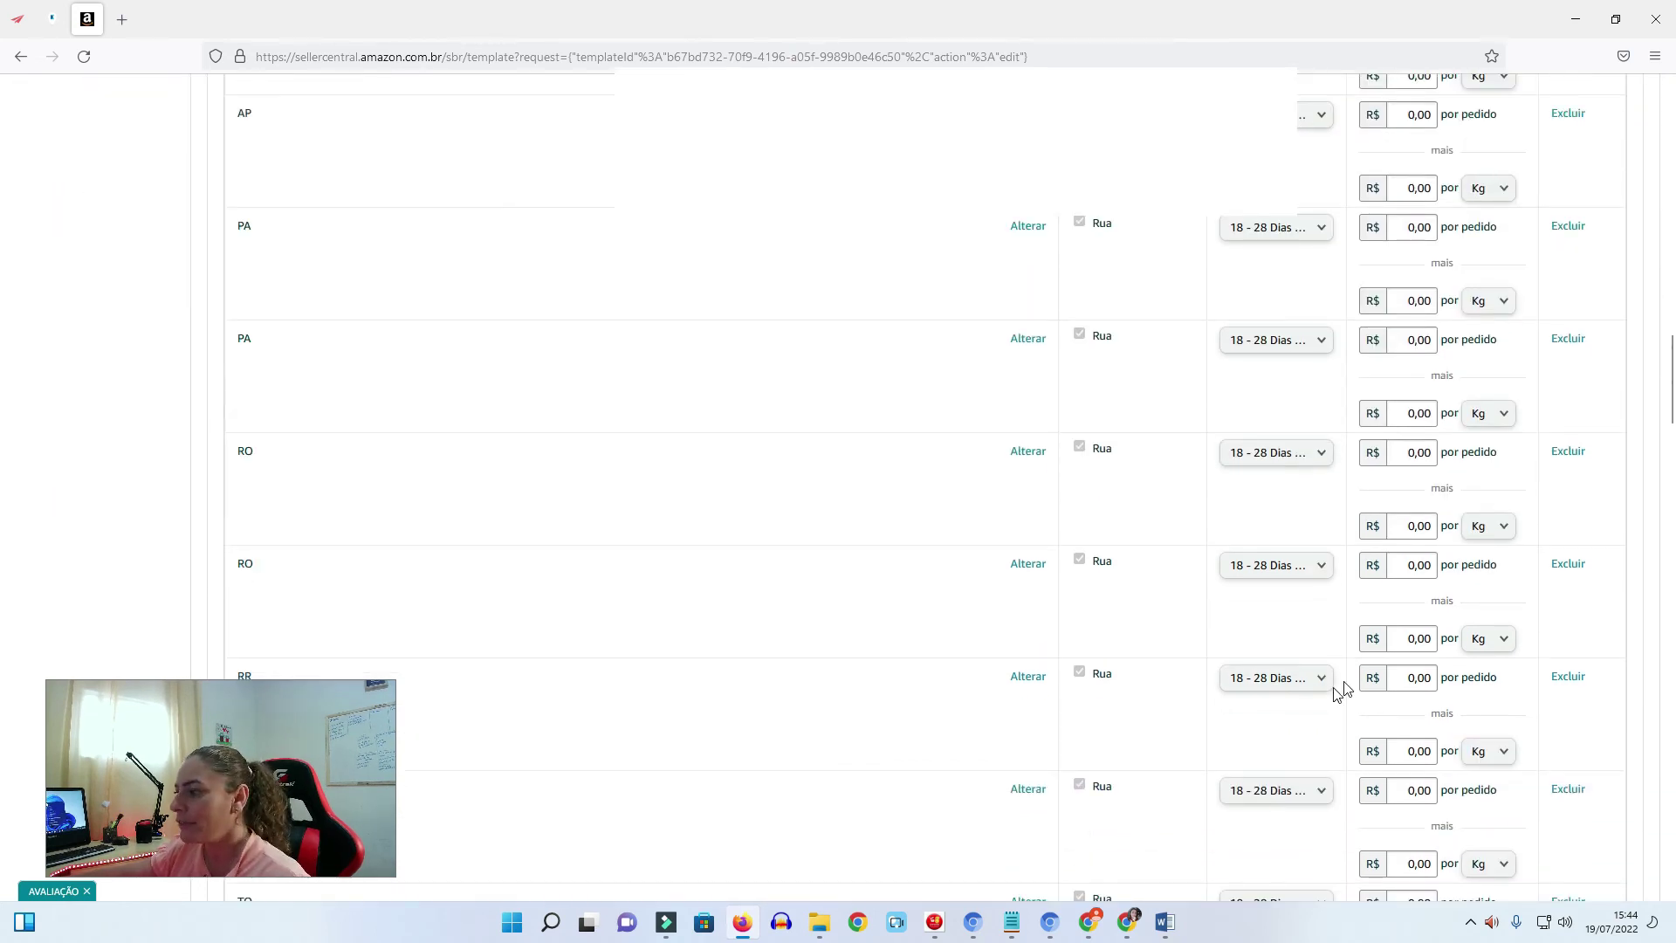
{"action": "scroll", "coordinate": [1373, 733], "scroll_direction": "down", "scroll_amount": 10}
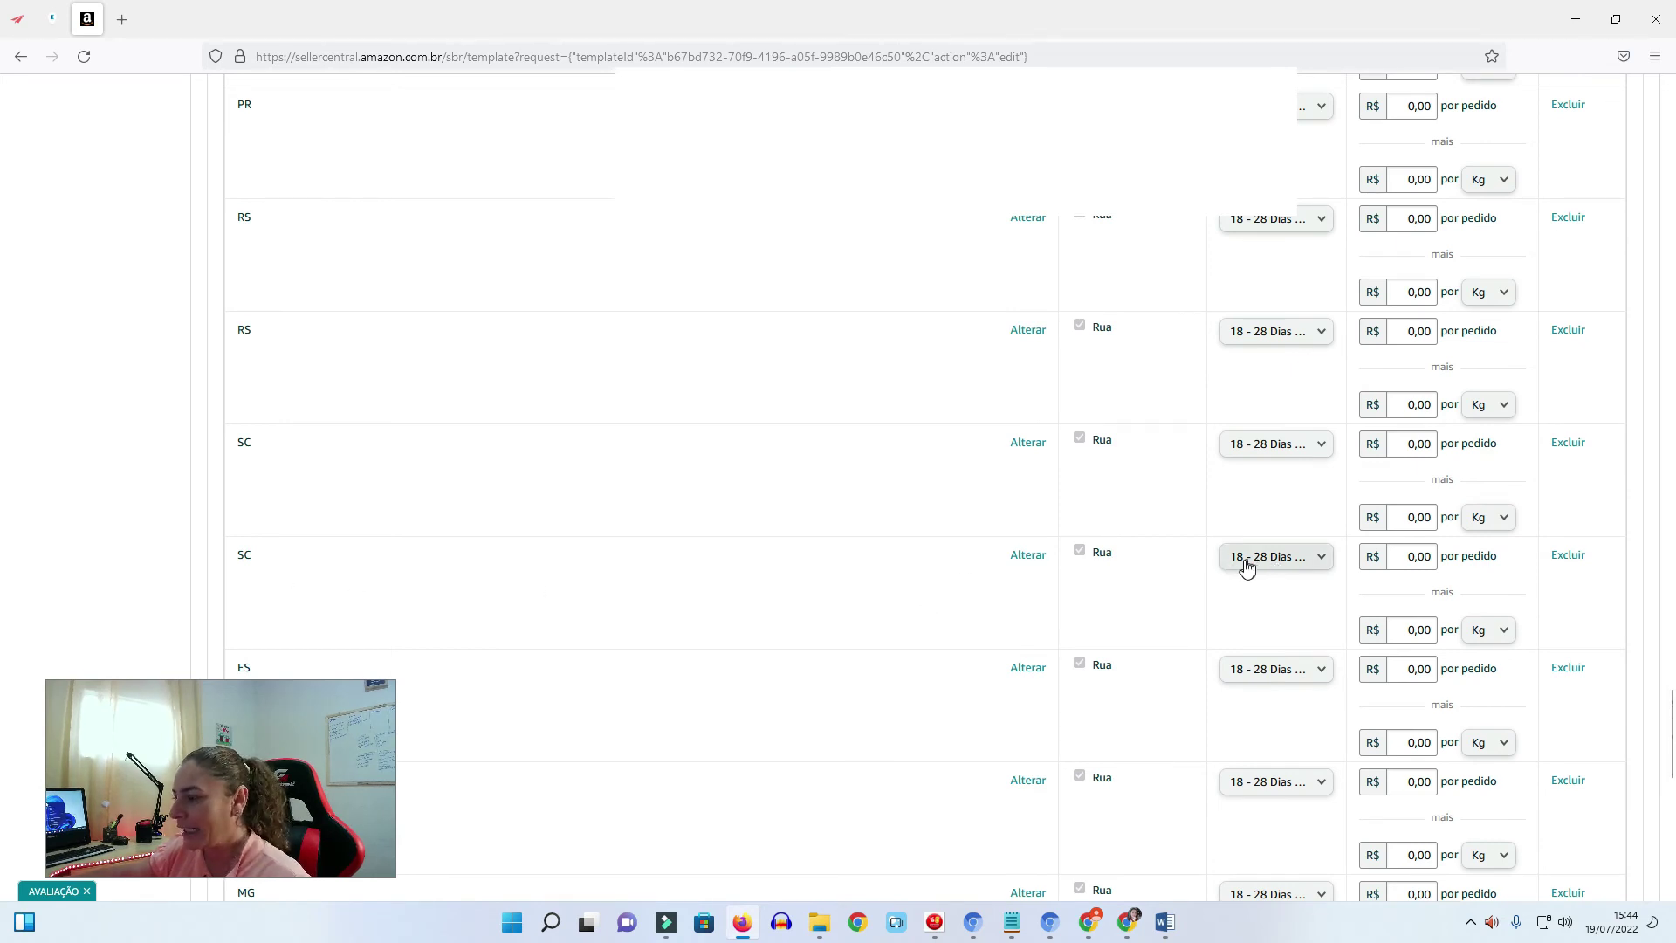
{"action": "scroll", "coordinate": [1306, 618], "scroll_direction": "down", "scroll_amount": 10}
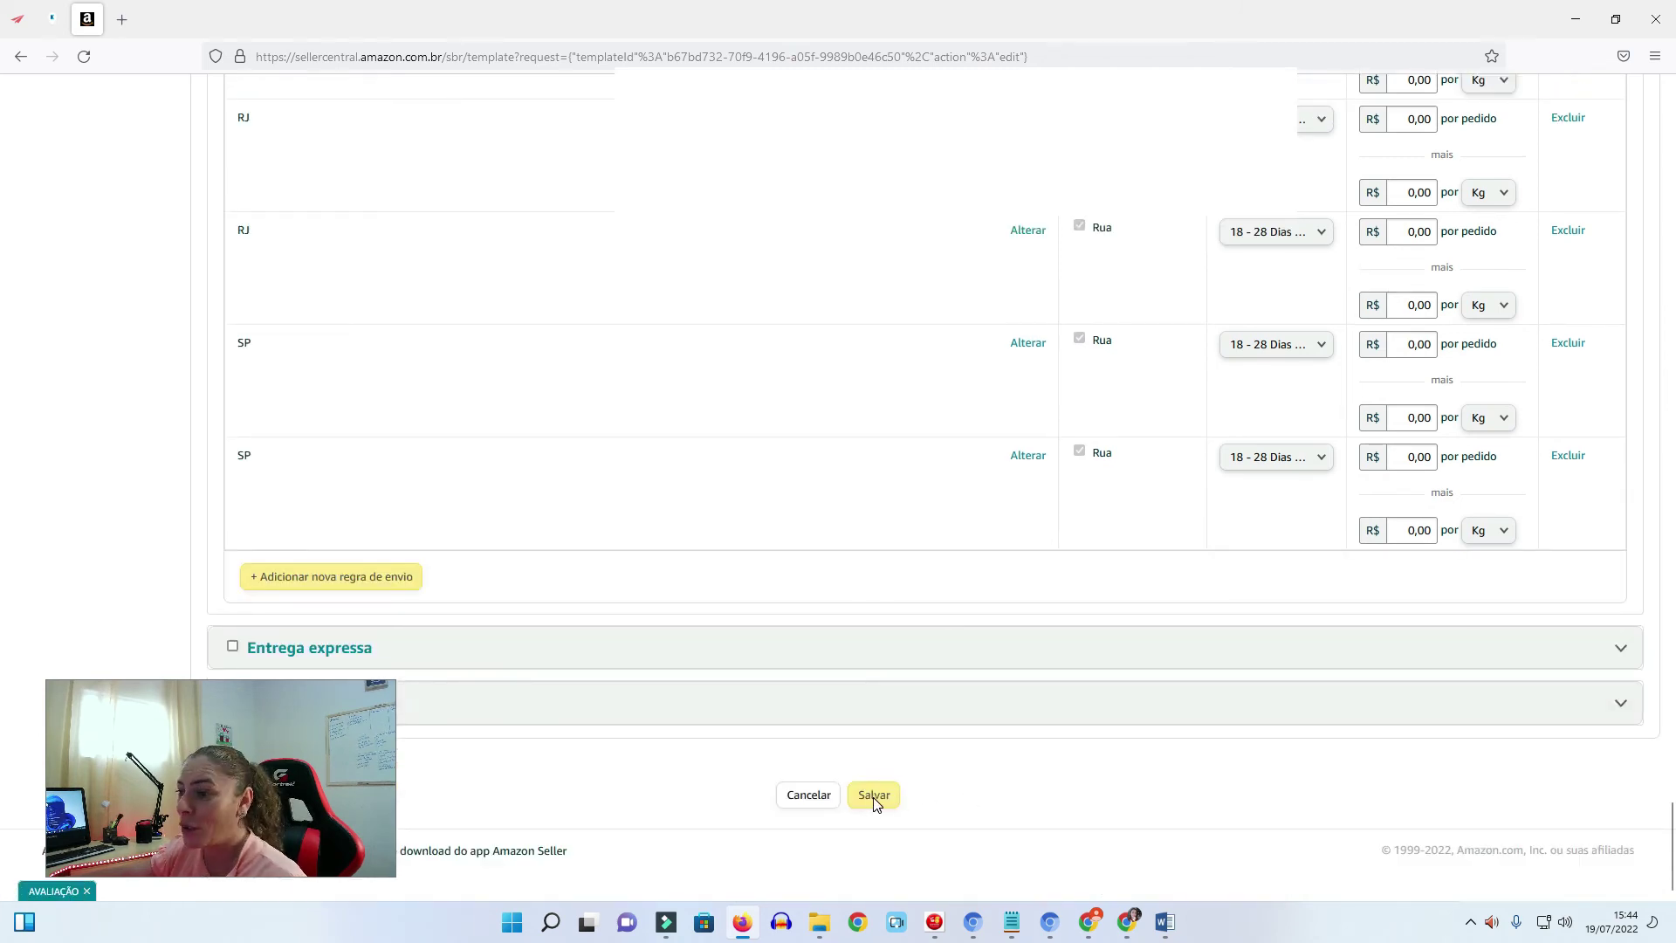
{"action": "left_click", "coordinate": [873, 798]}
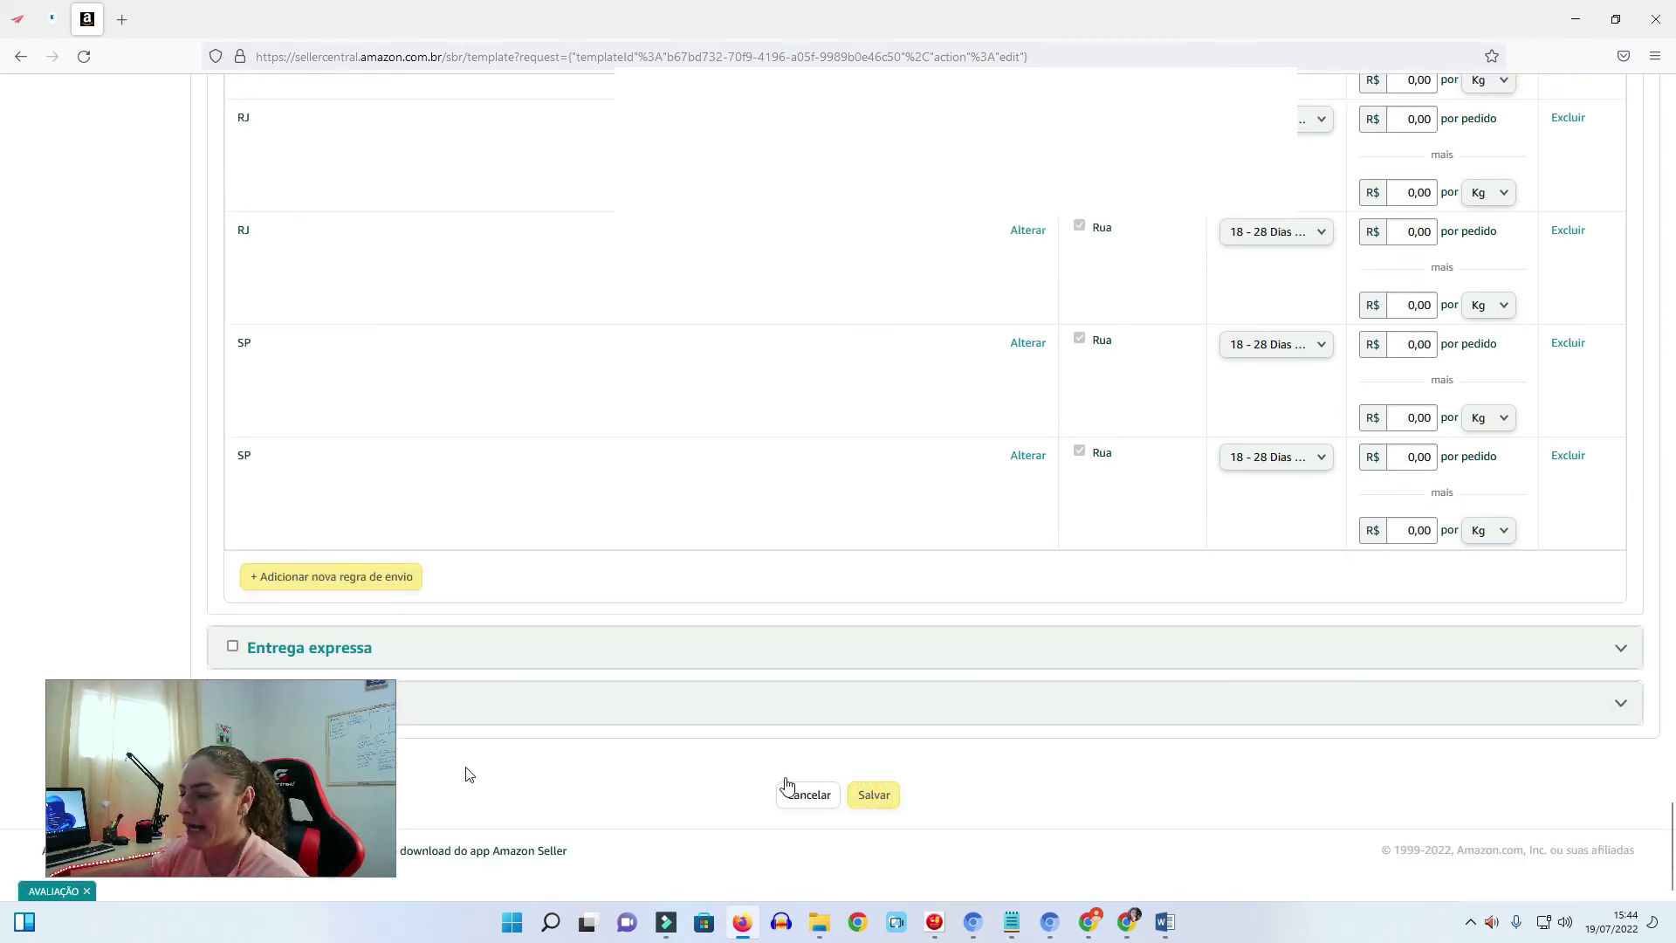
{"action": "left_click_drag", "start_coordinate": [961, 742], "coordinate": [1566, 741]}
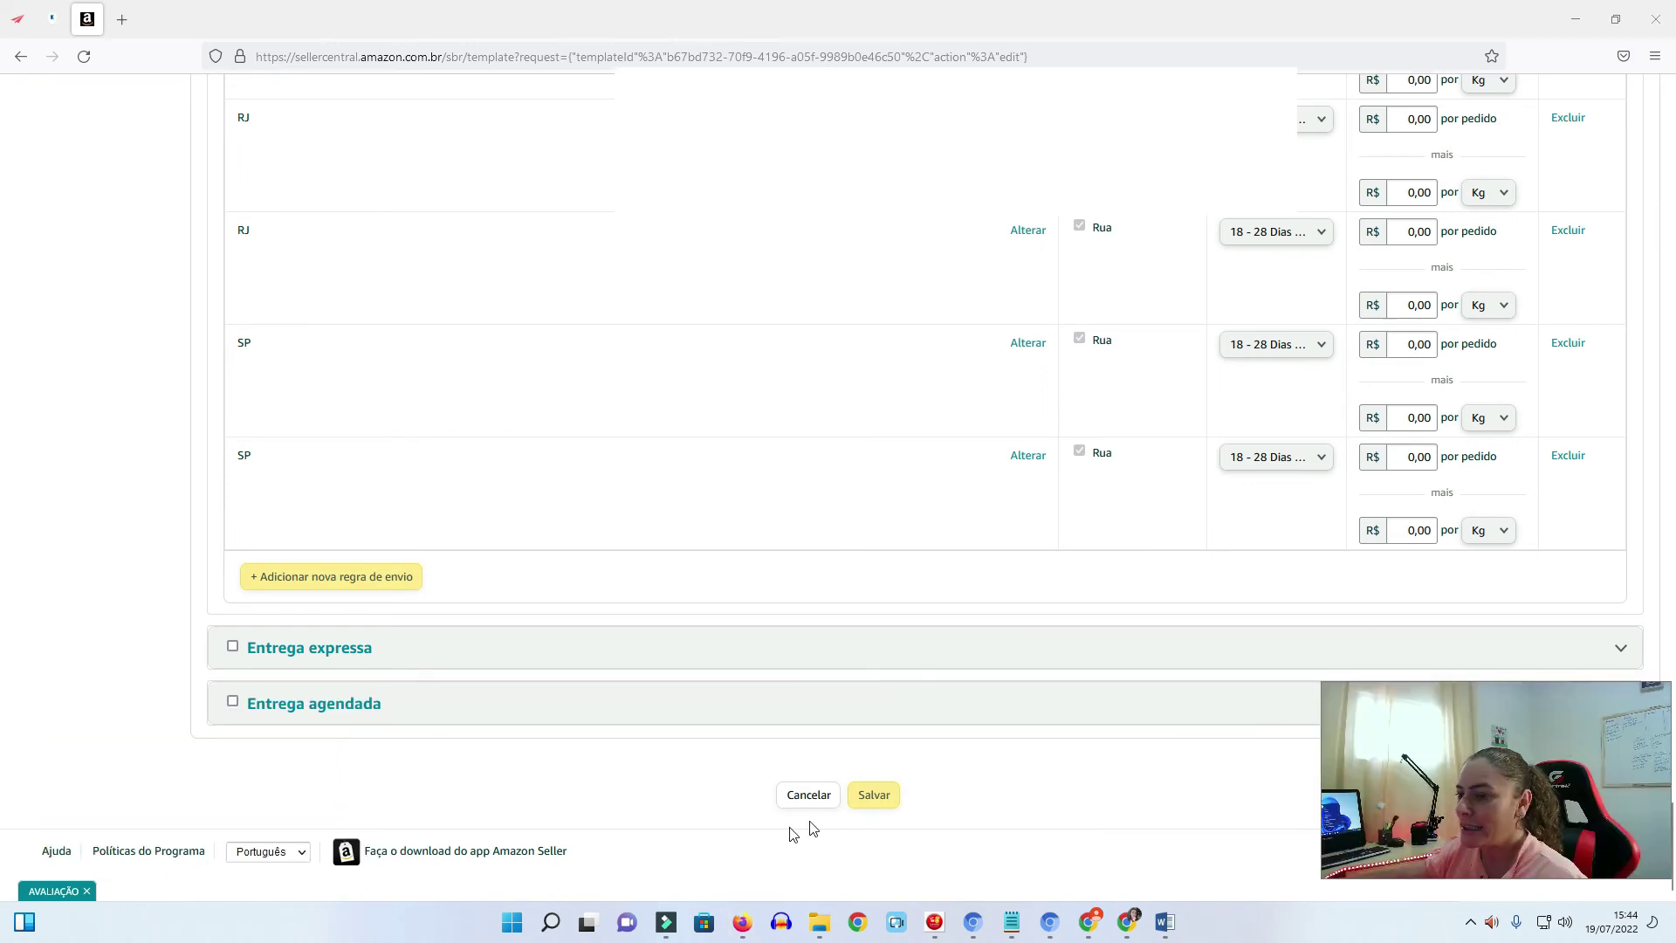
{"action": "left_click", "coordinate": [895, 796]}
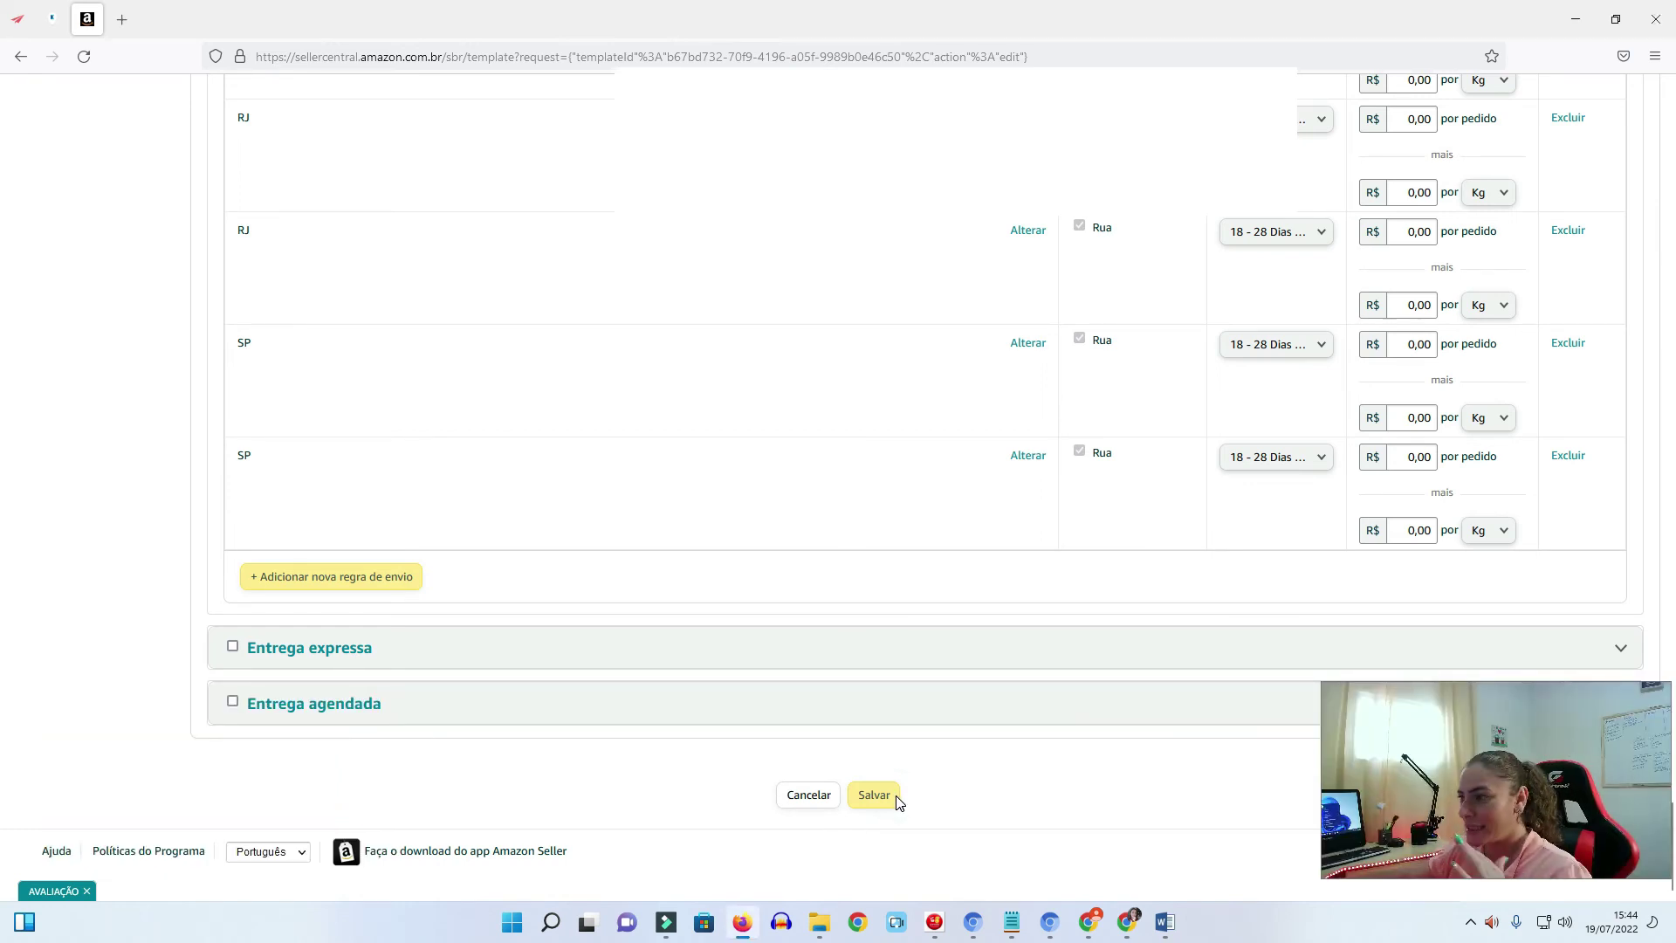
{"action": "scroll", "coordinate": [899, 801], "scroll_direction": "up", "scroll_amount": 6}
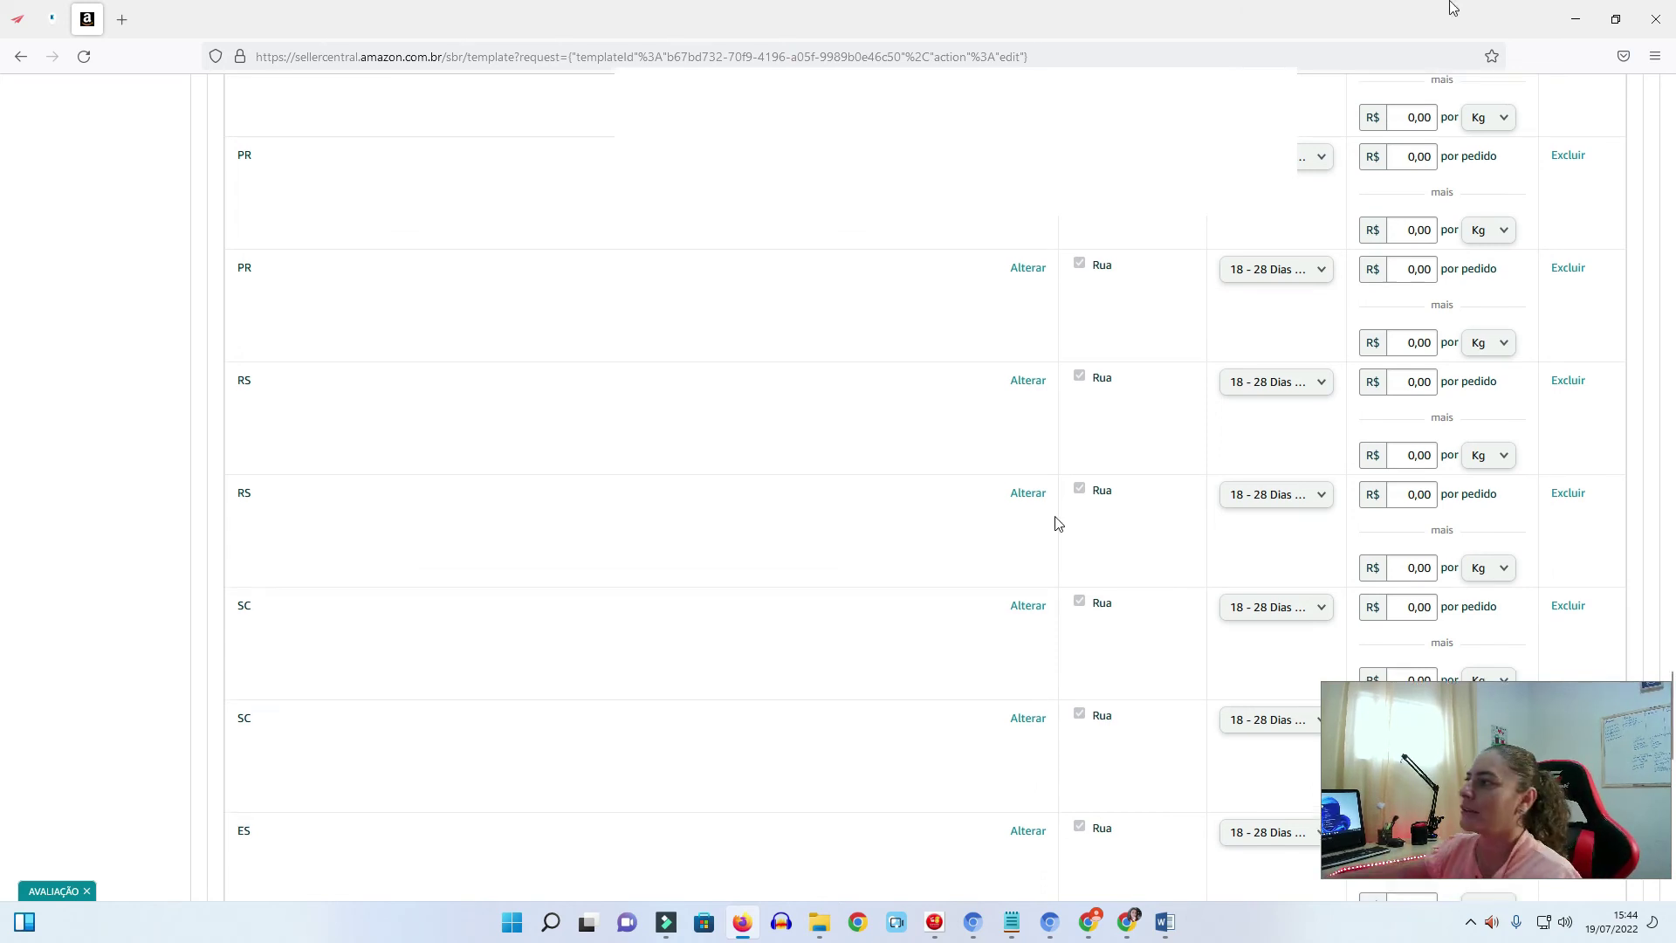
{"action": "scroll", "coordinate": [1055, 524], "scroll_direction": "down", "scroll_amount": 1}
{"action": "left_click", "coordinate": [1575, 19]}
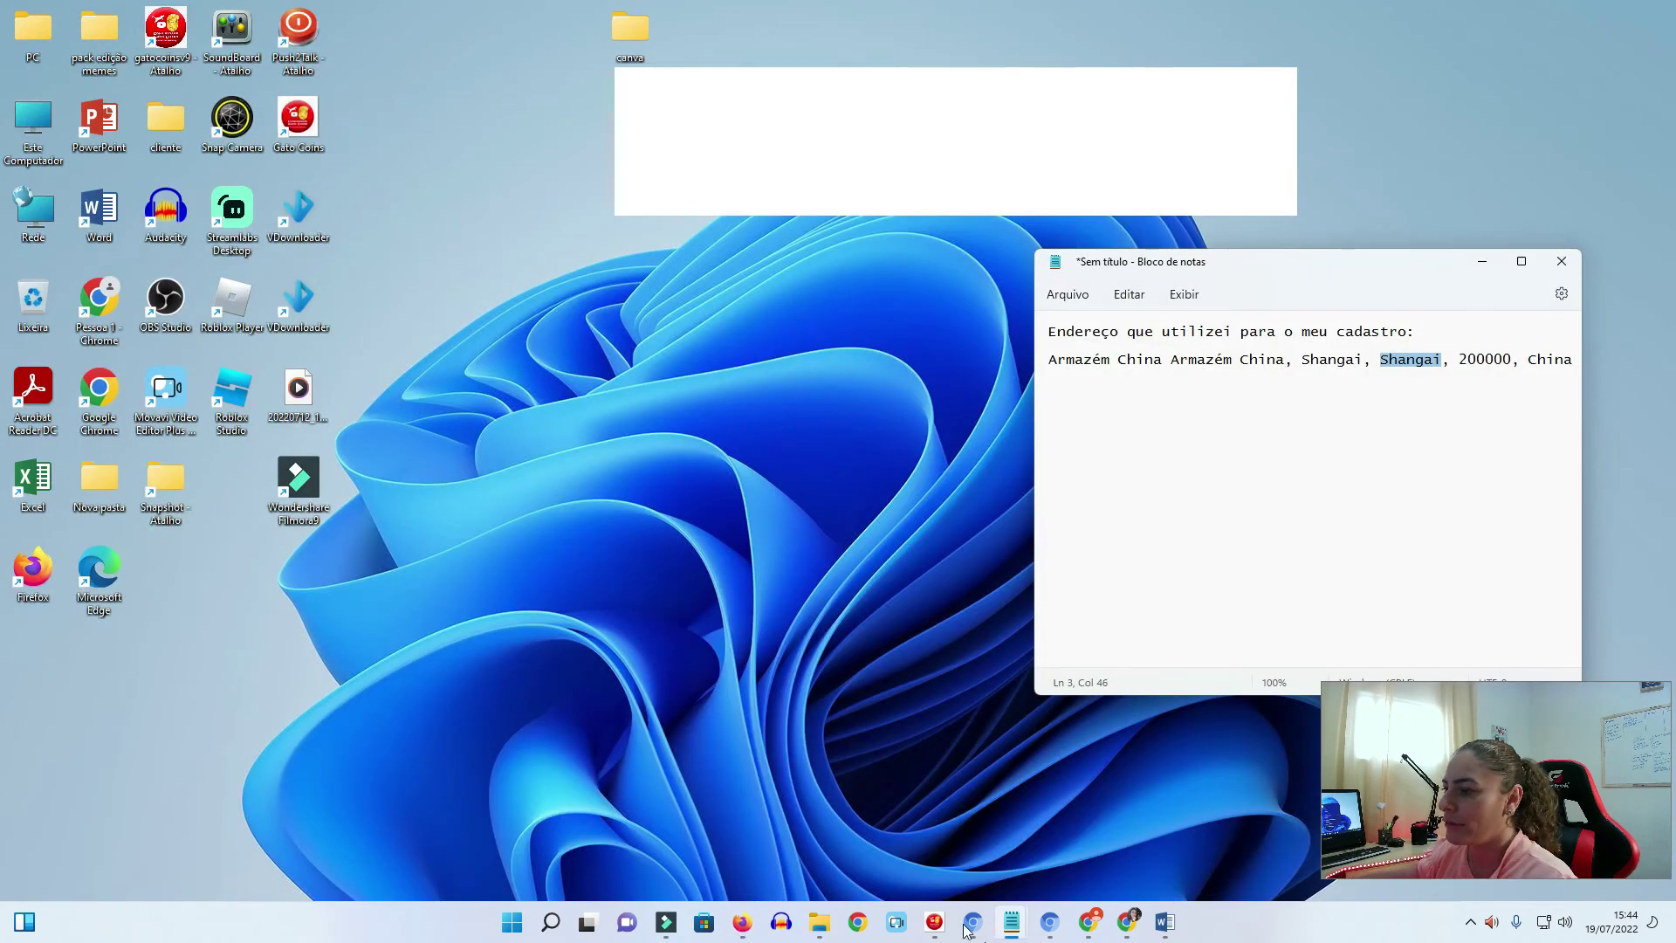
{"action": "left_click", "coordinate": [752, 924]}
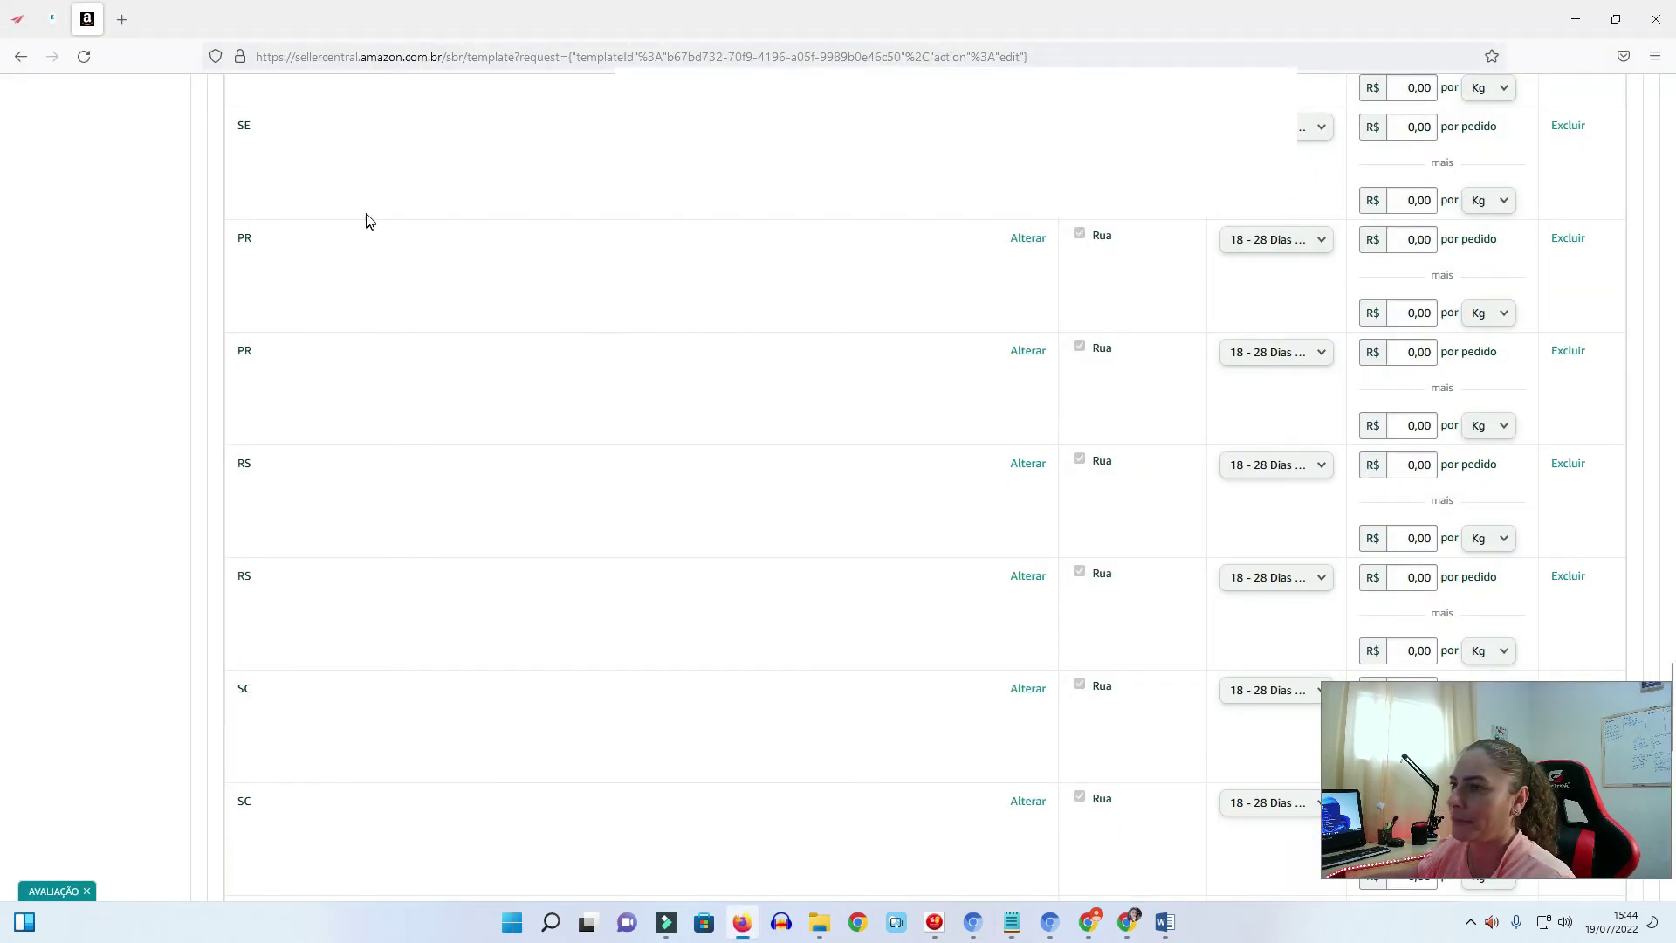
Search Amazon.com.br for "tesouras" in a new tab and highlight the free-shipping line of the Fockety embroidery scissors marked Compra Internacional
{"action": "scroll", "coordinate": [366, 222], "scroll_direction": "up", "scroll_amount": 1}
{"action": "key", "text": "ctrl+t"}
{"action": "left_click", "coordinate": [602, 305]}
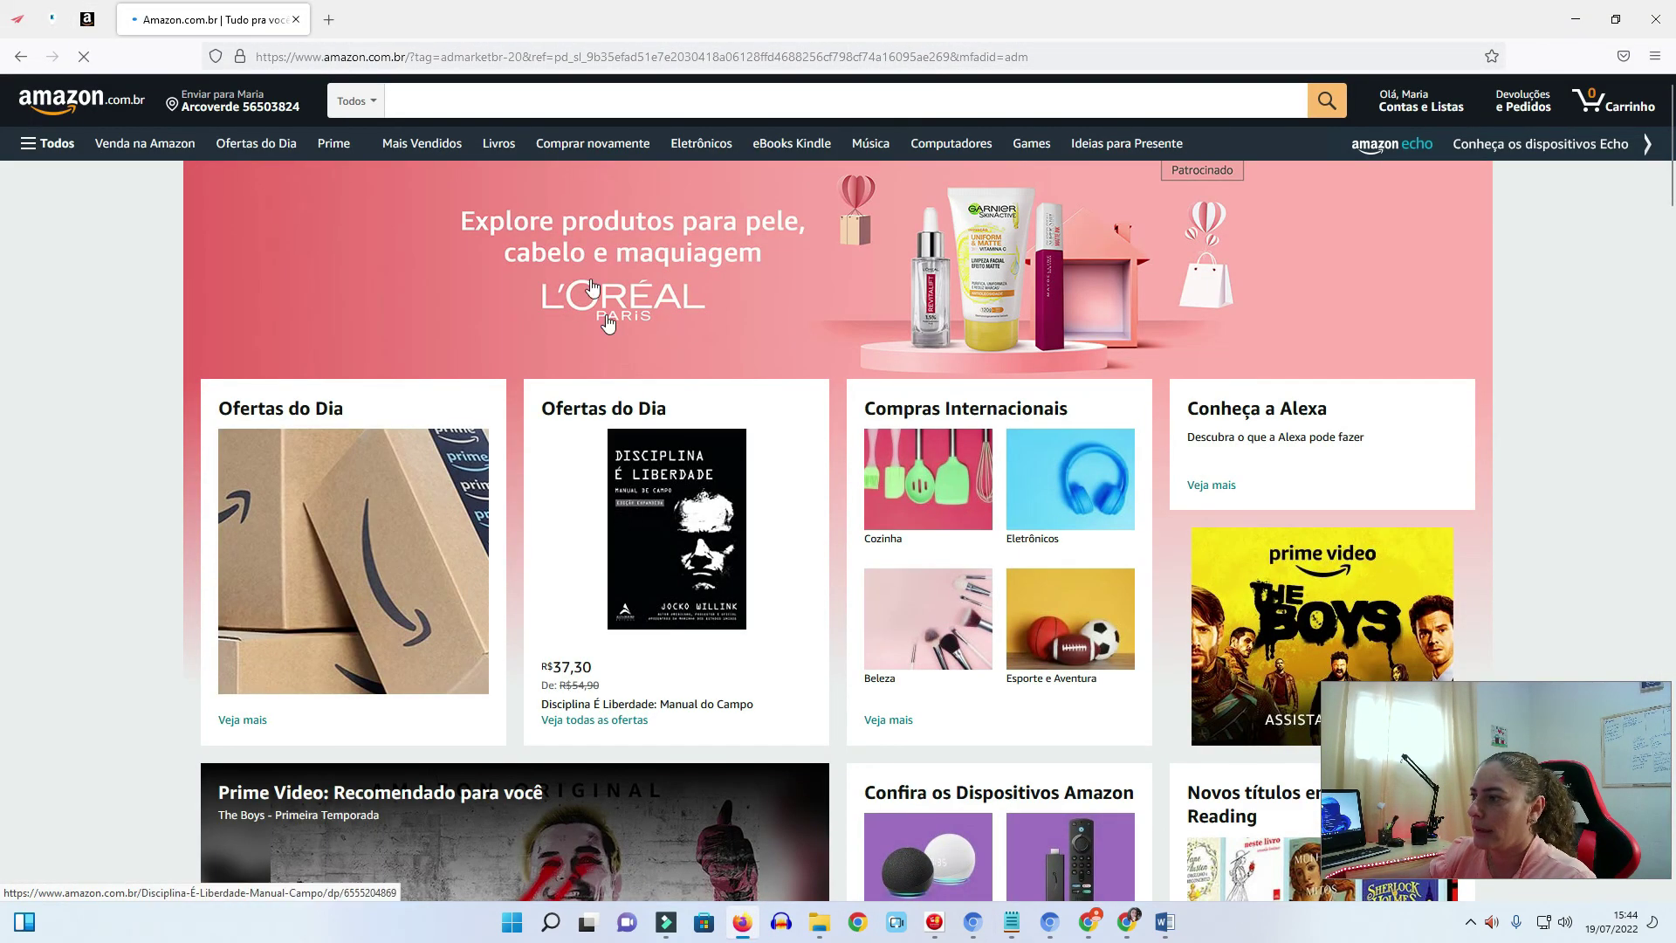
{"action": "left_click", "coordinate": [588, 103]}
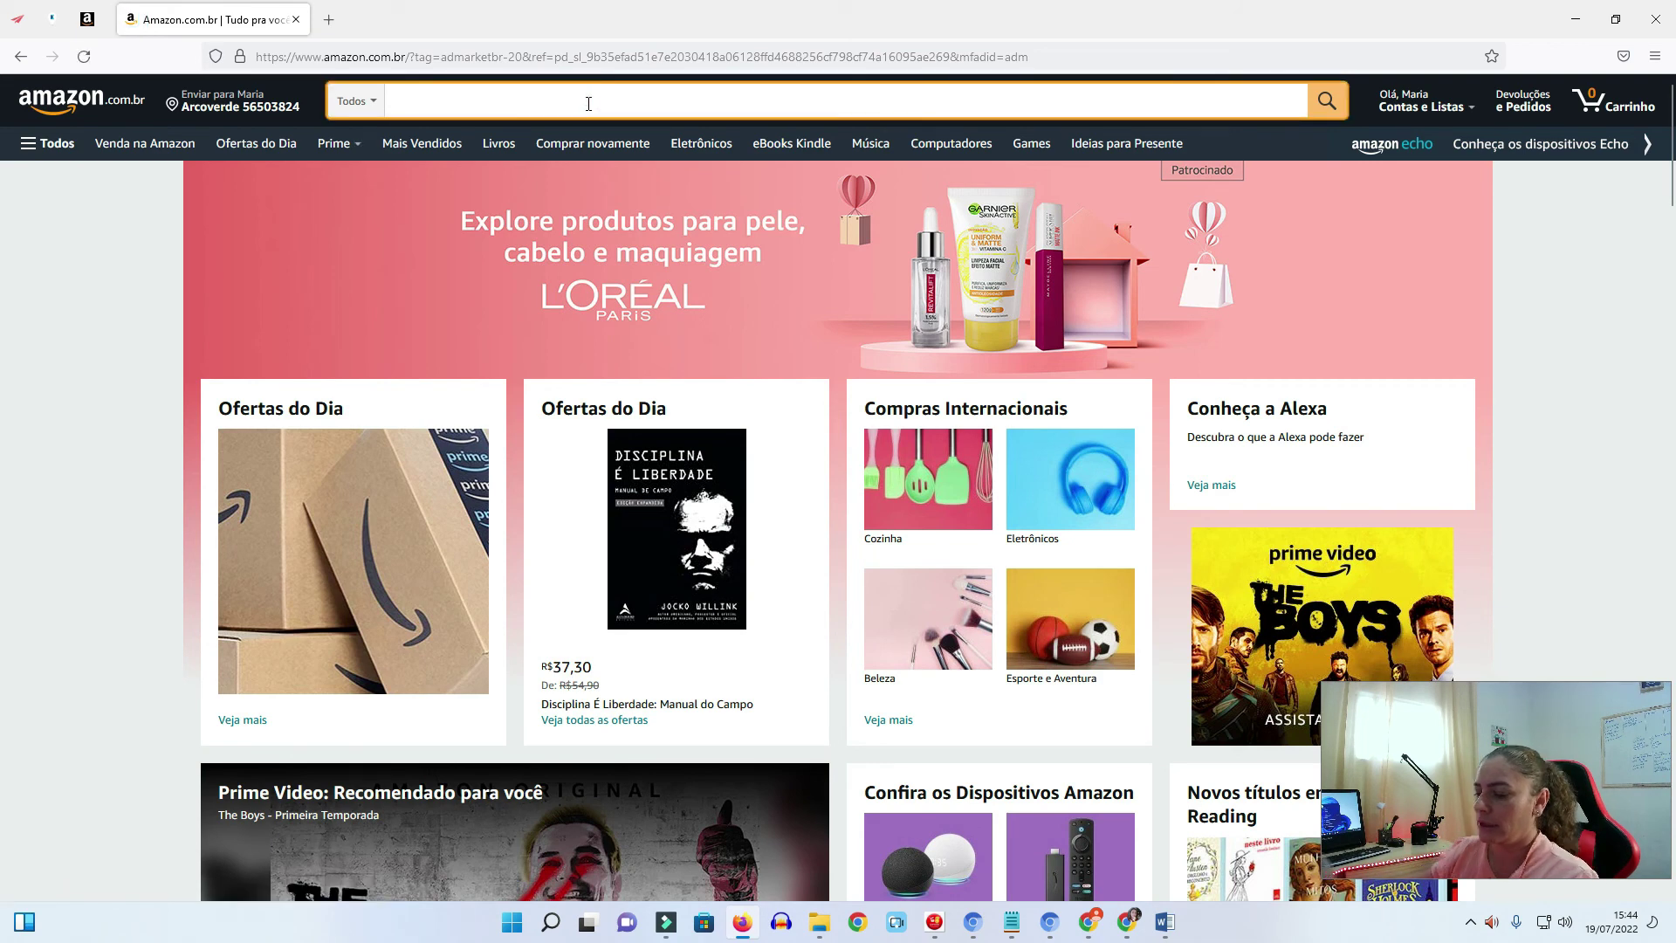
{"action": "type", "text": "tesoura"}
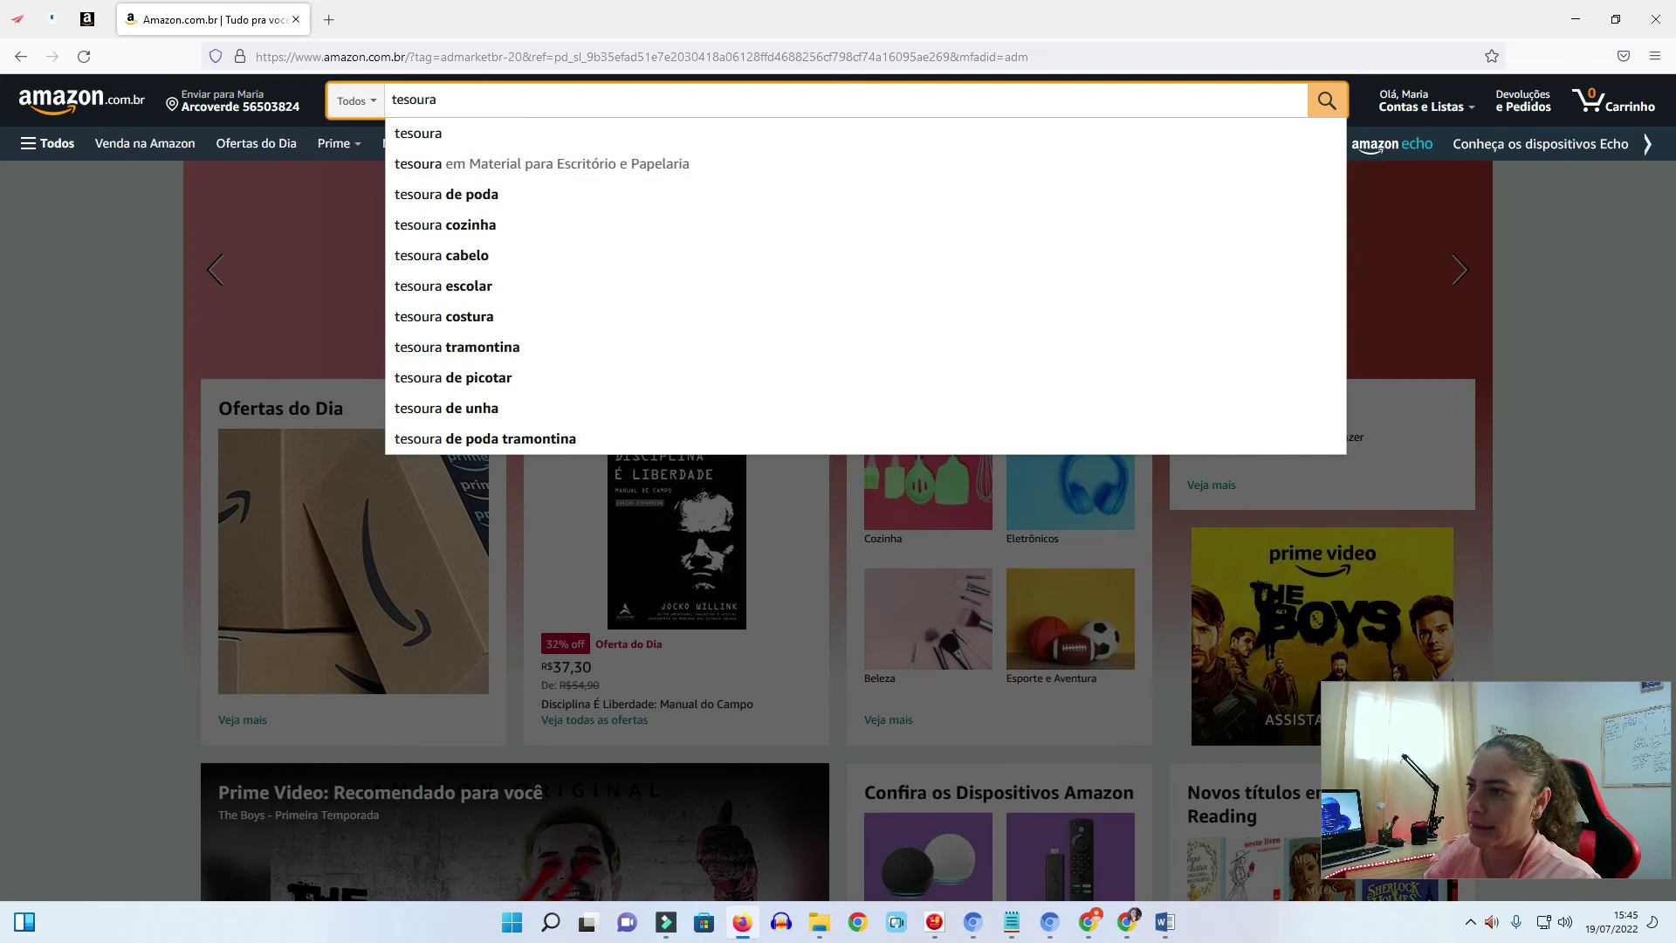
{"action": "type", "text": " s"}
{"action": "key", "text": "Return"}
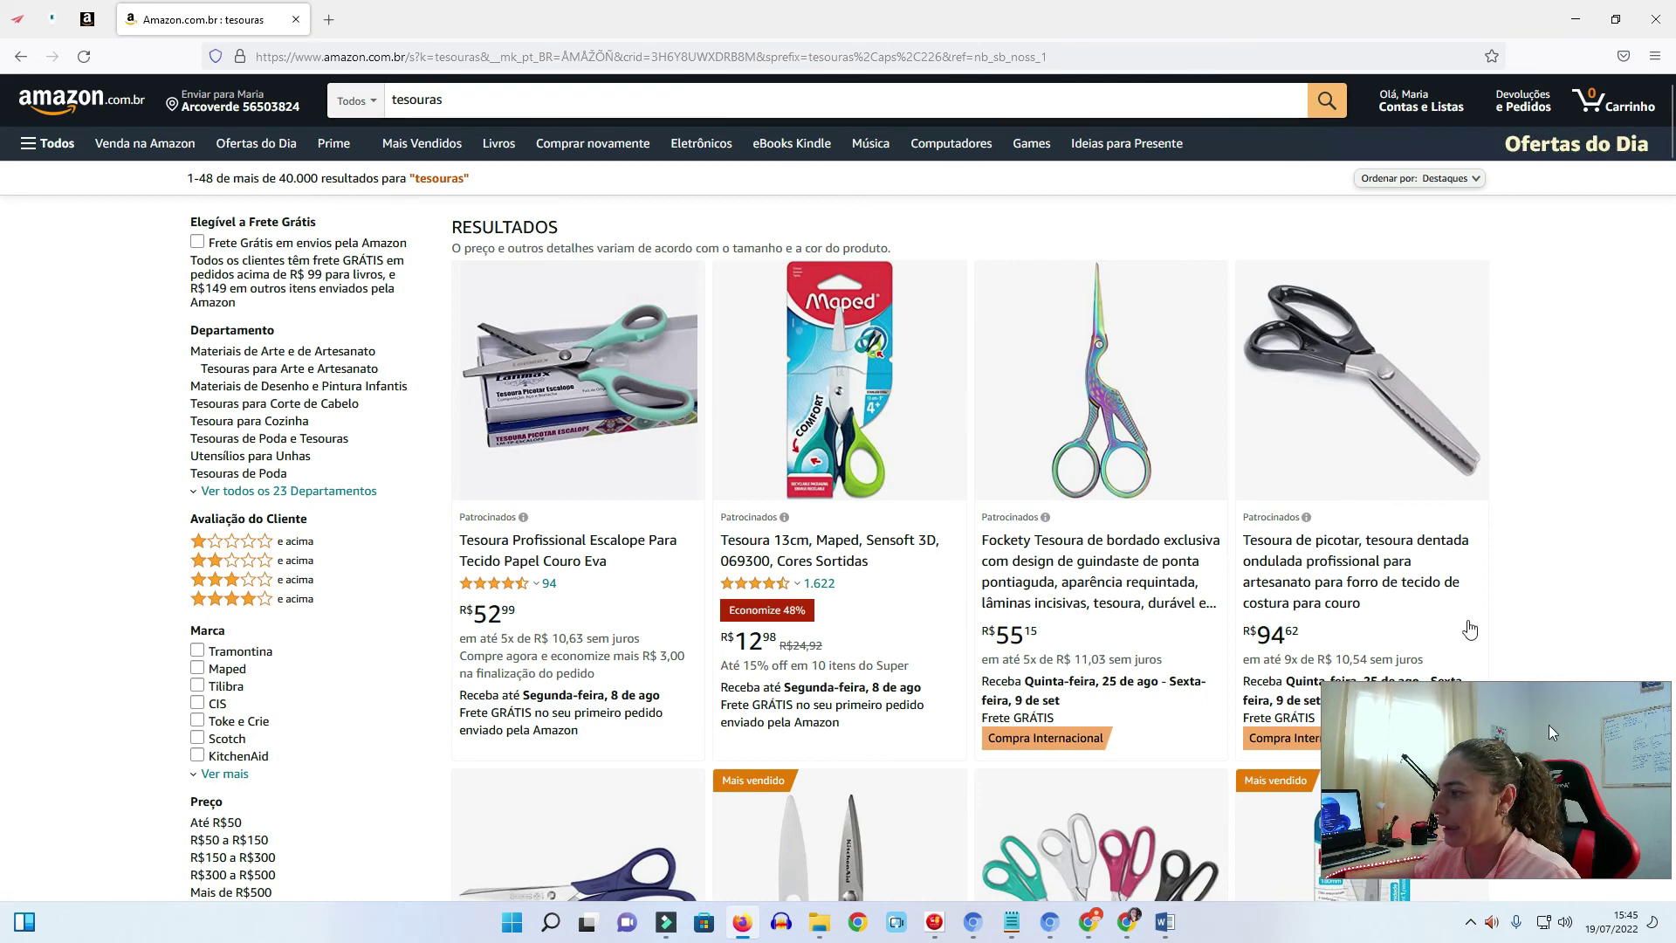
{"action": "left_click_drag", "start_coordinate": [598, 870], "coordinate": [330, 724]}
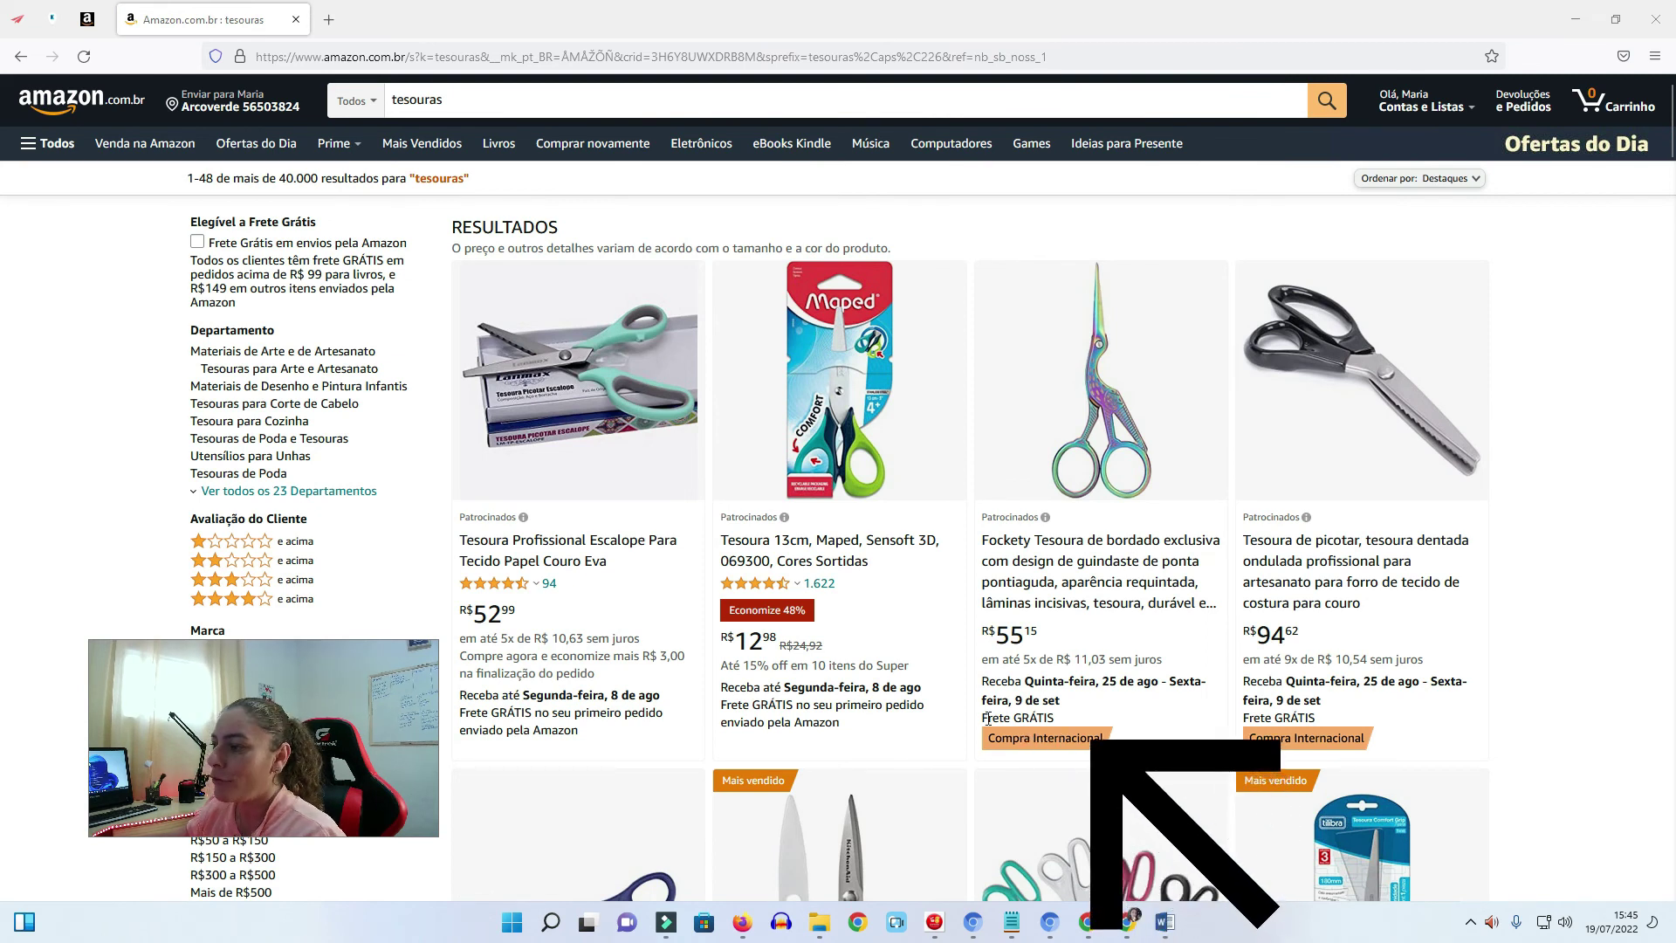
{"action": "left_click_drag", "start_coordinate": [981, 717], "coordinate": [1051, 744]}
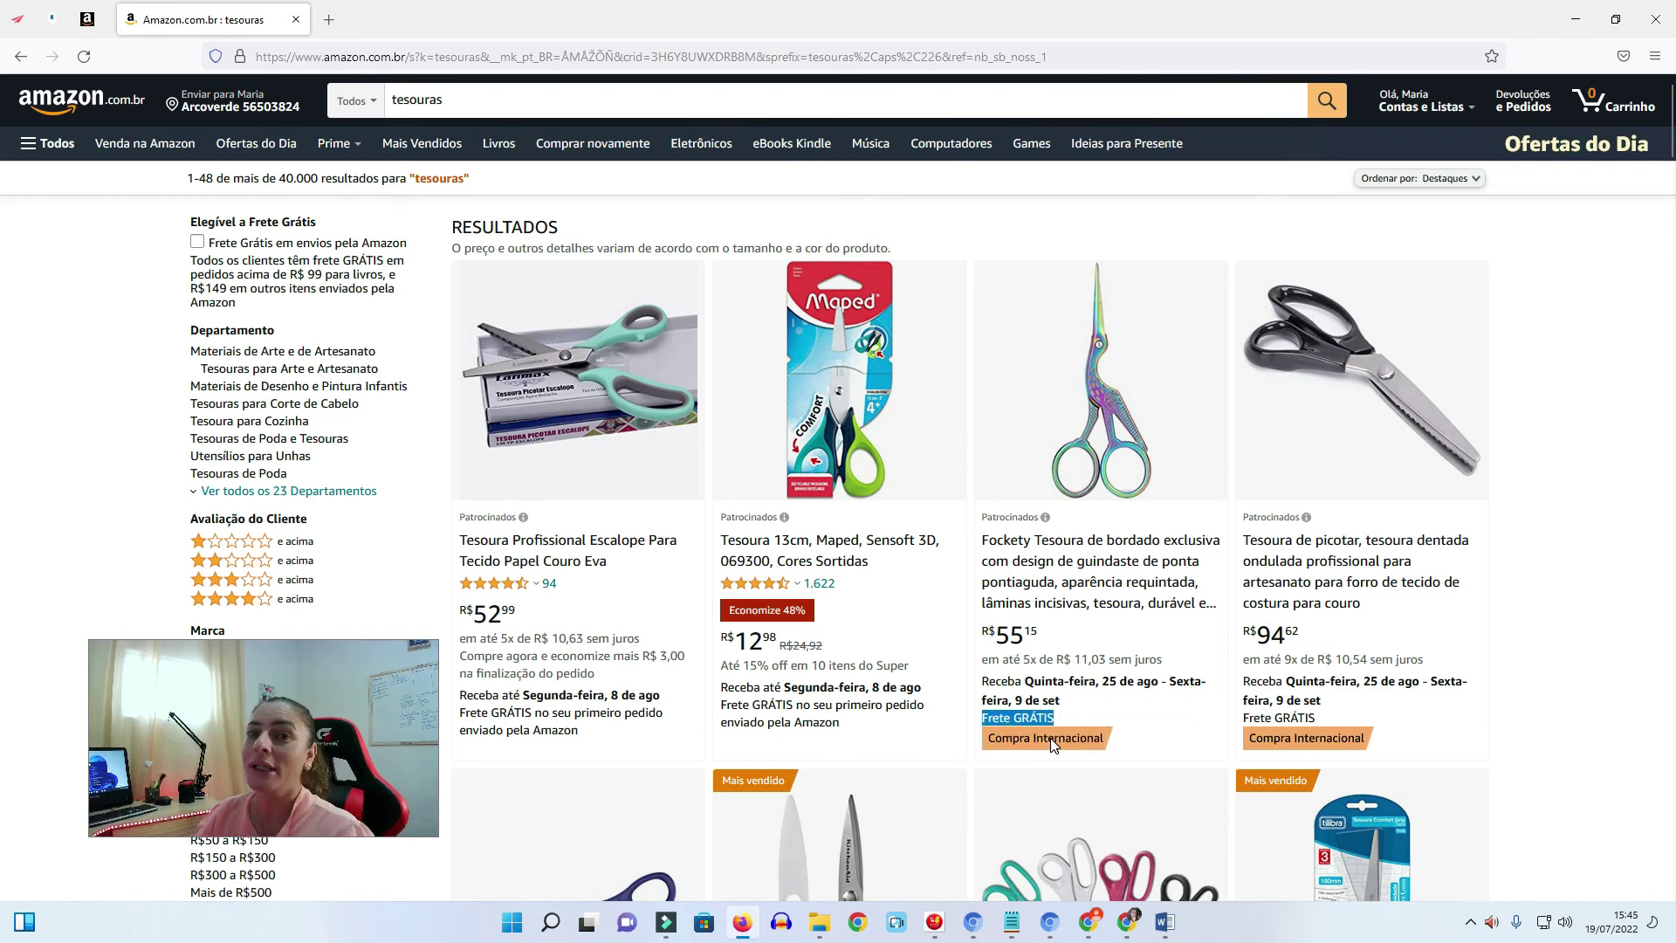